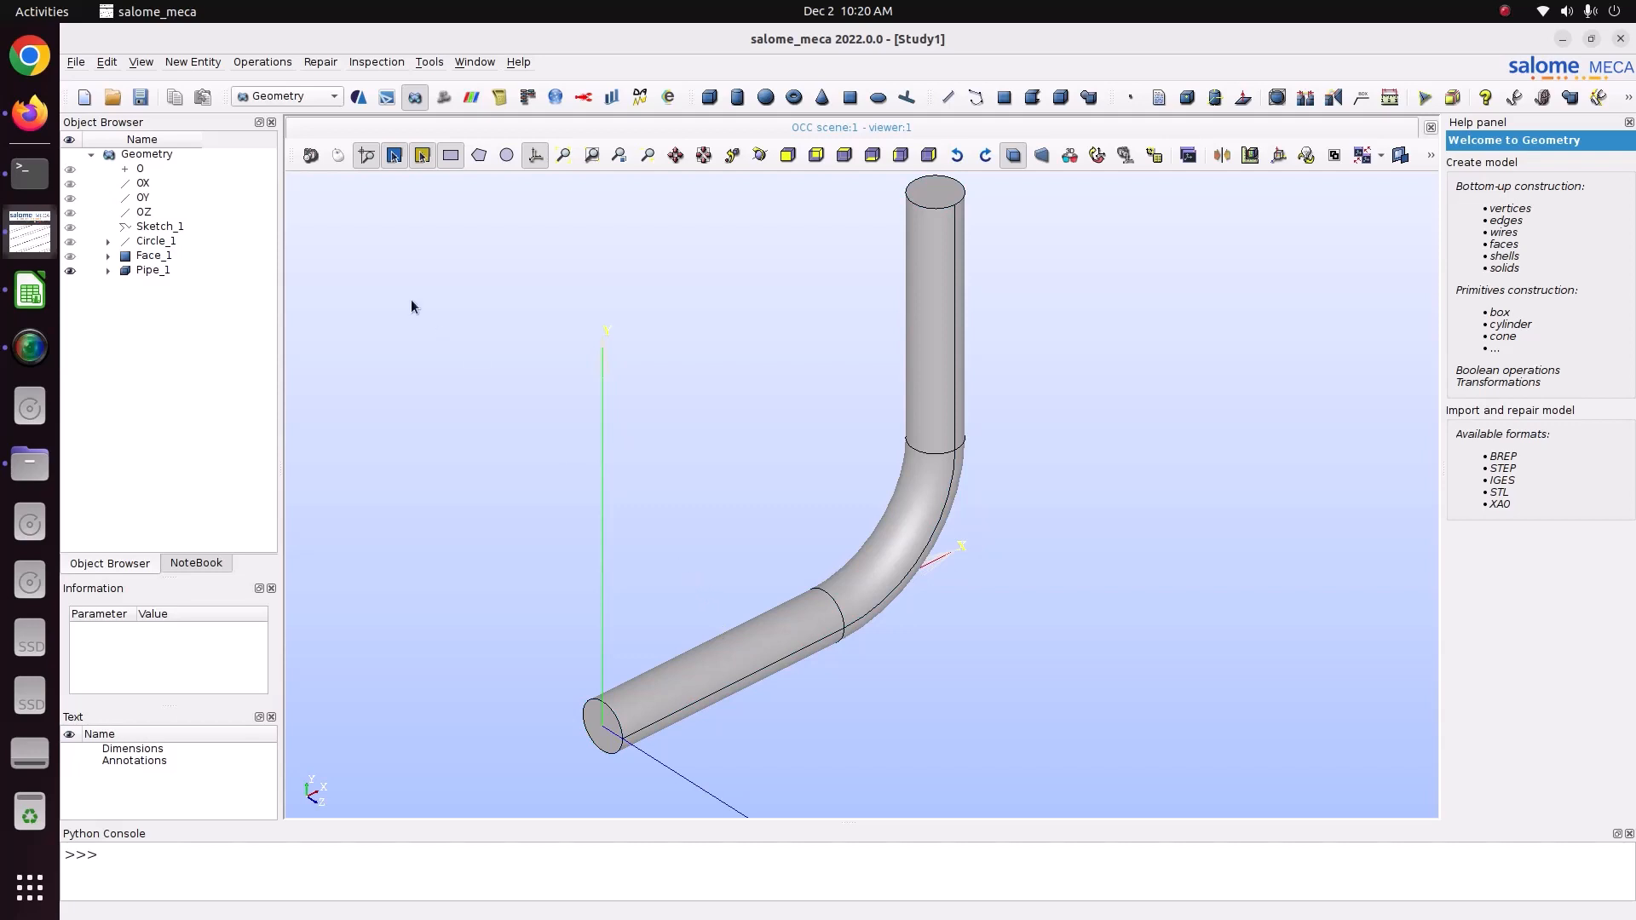
# Create a new study without saving the current one and activate the Geometry module
pyautogui.click(198, 63)
pyautogui.moveTo(212, 120)
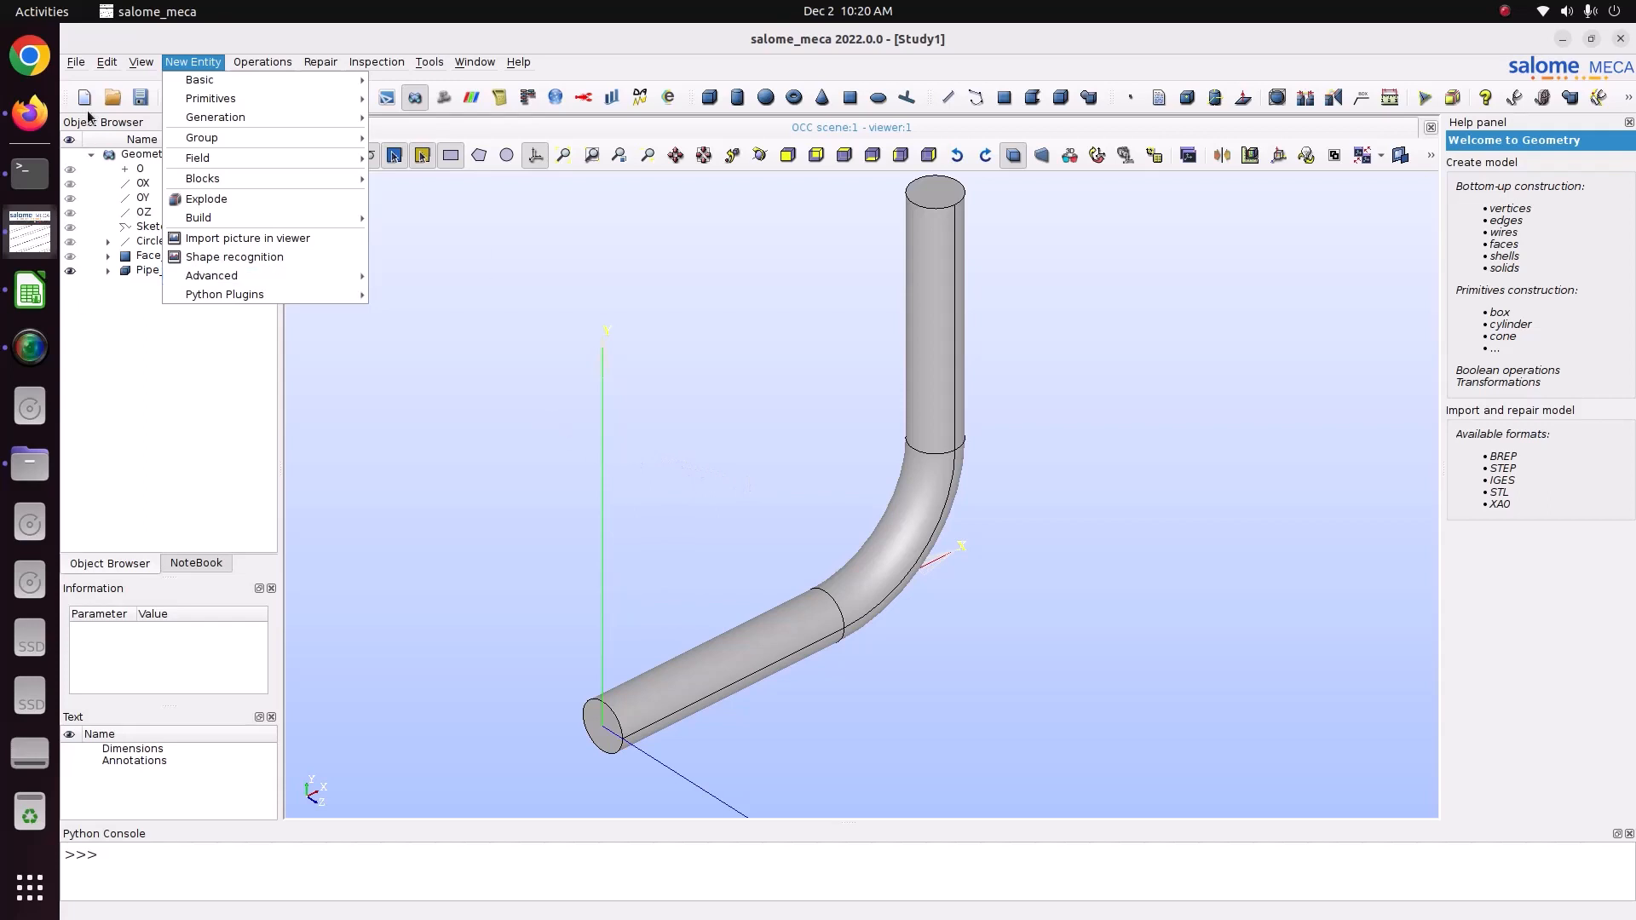
pyautogui.click(75, 62)
pyautogui.click(88, 81)
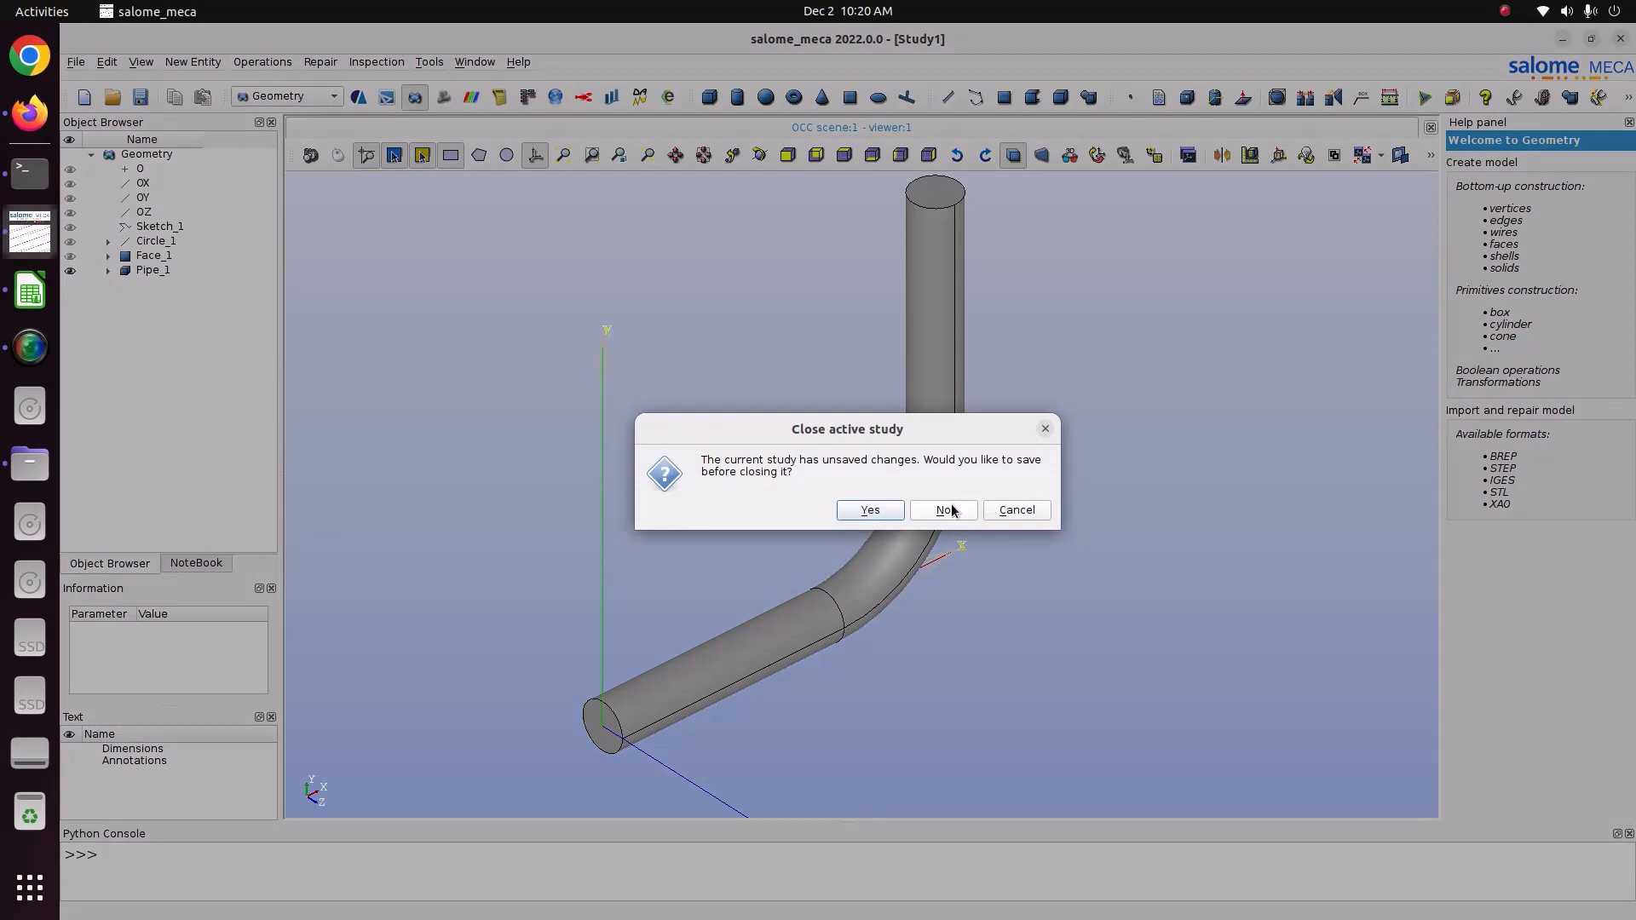
pyautogui.click(946, 510)
pyautogui.click(273, 96)
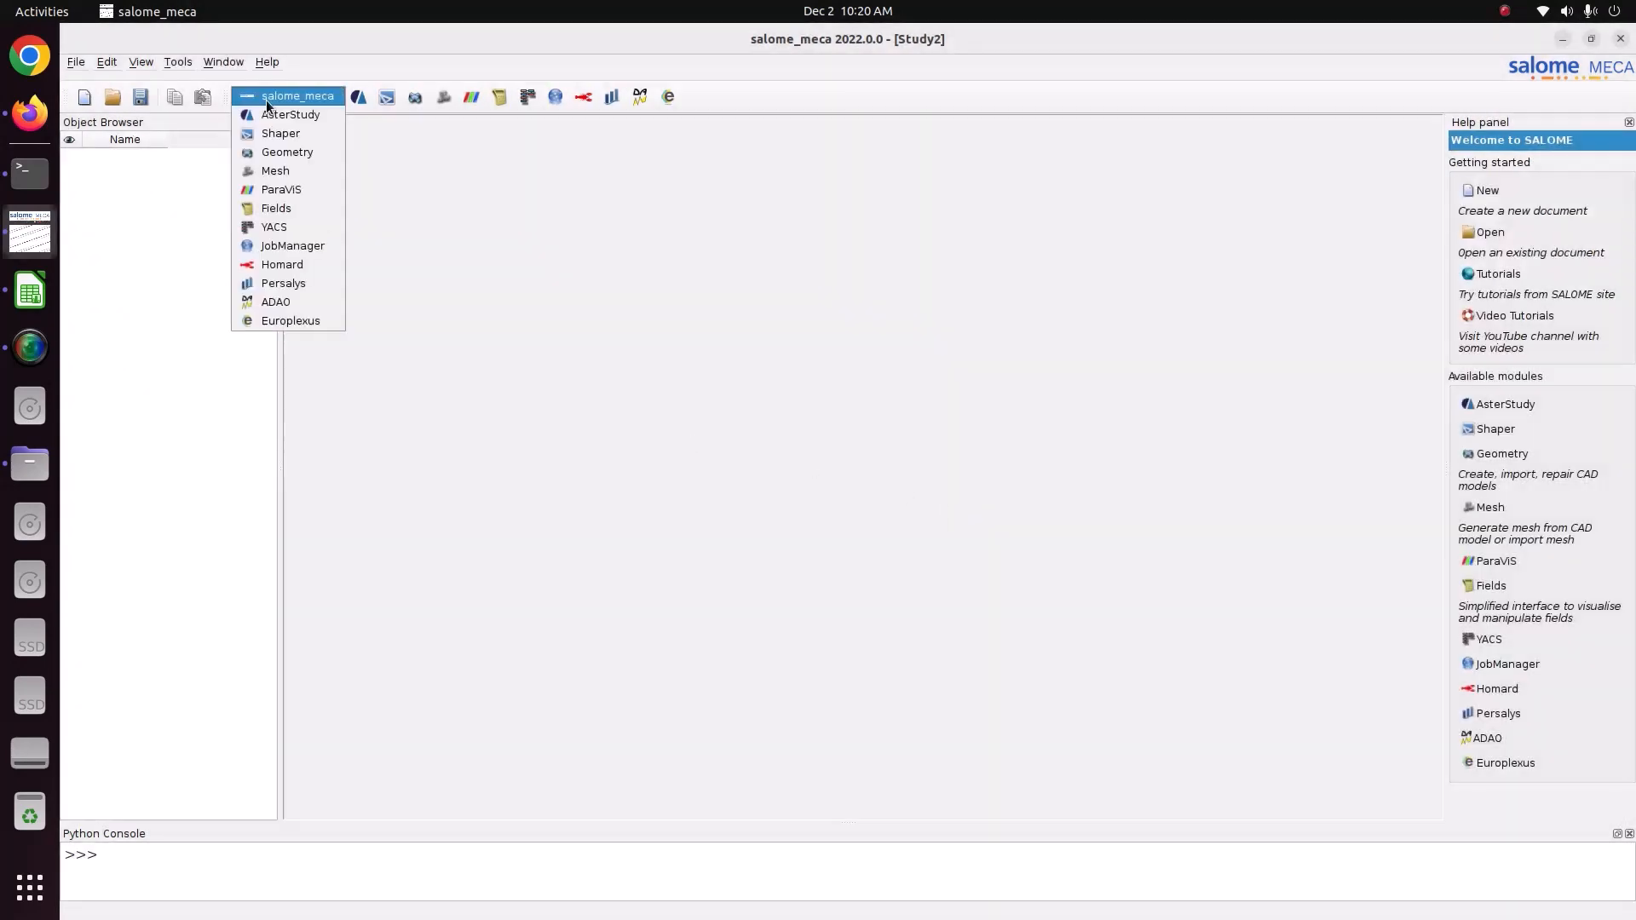
pyautogui.click(279, 153)
pyautogui.click(91, 154)
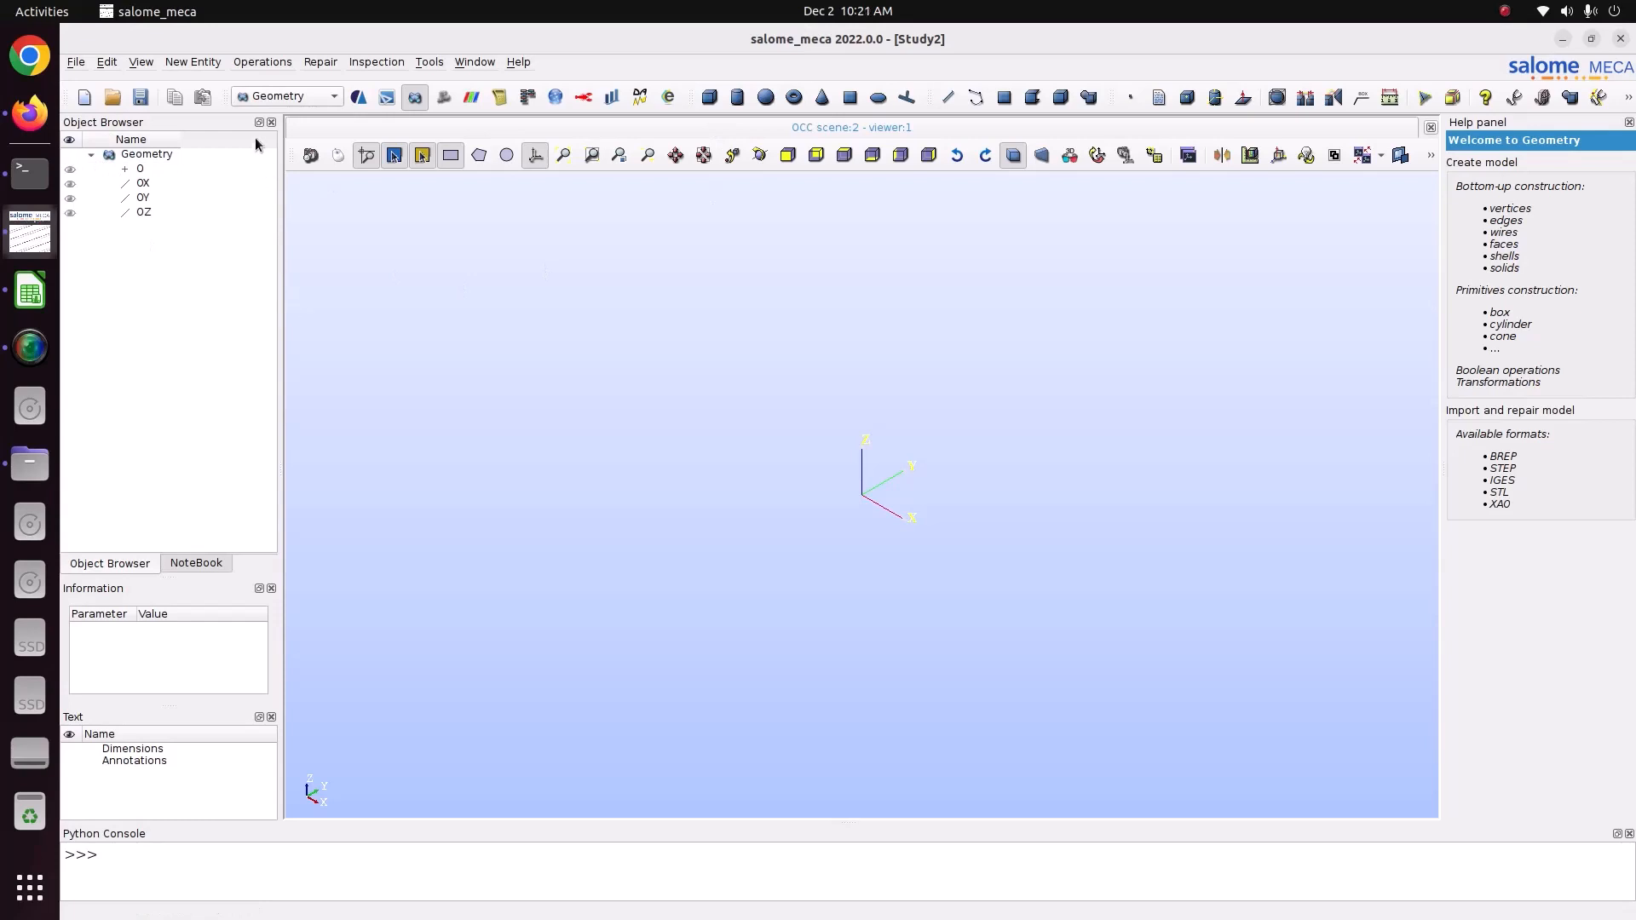
# Start a 2D sketch in the global coordinate system with its first point at absolute X 0, Y 0
pyautogui.click(208, 64)
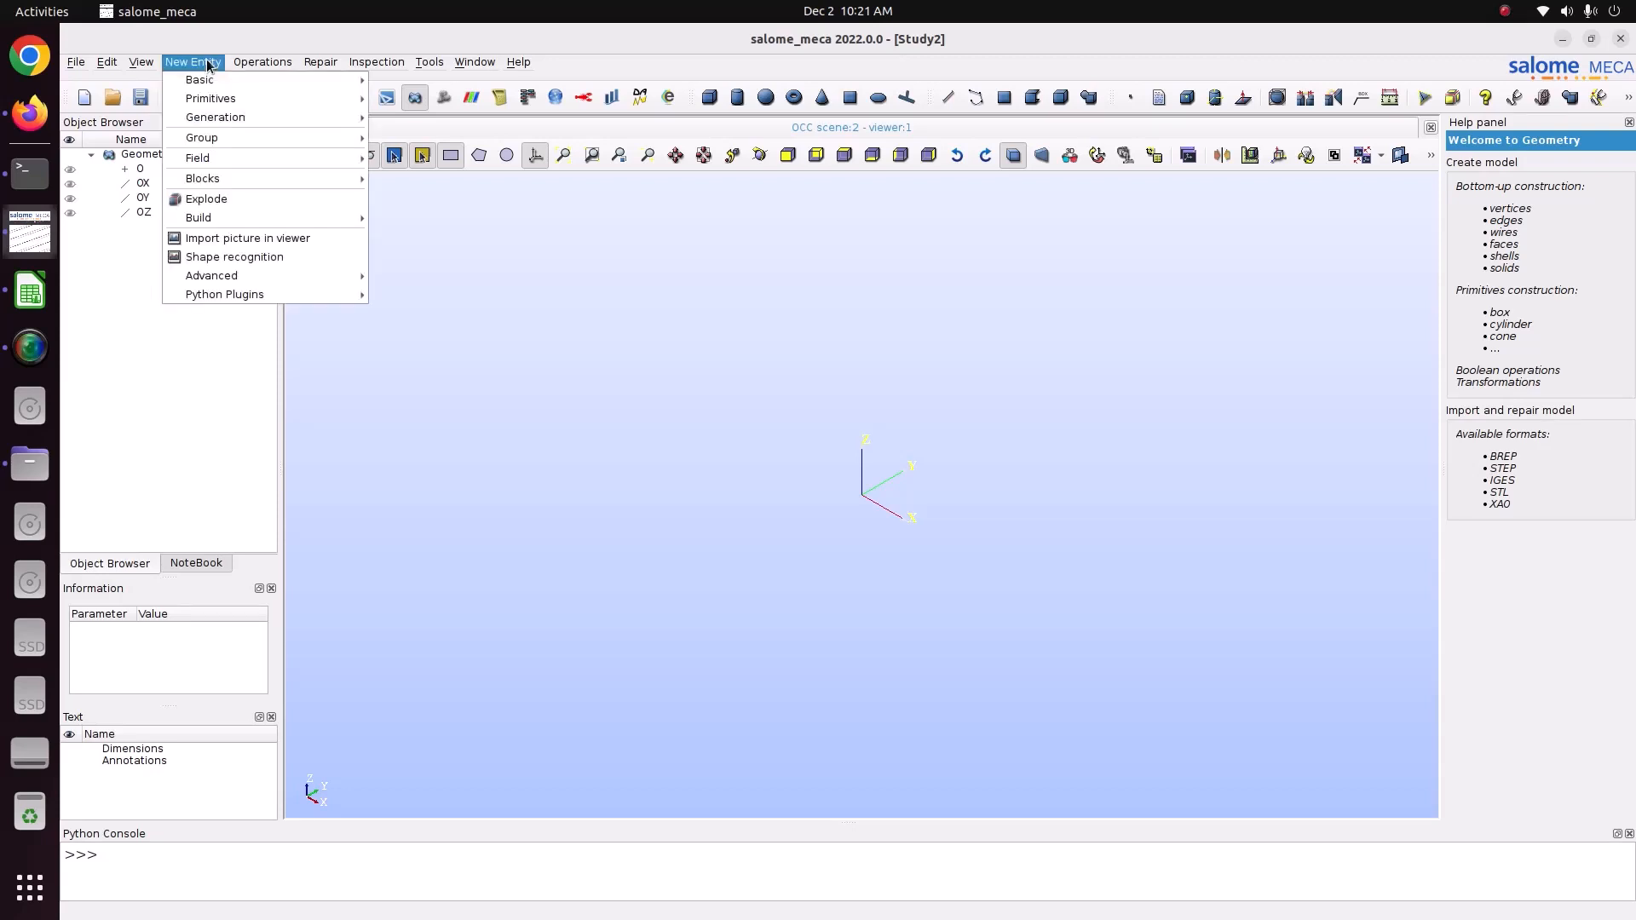
pyautogui.moveTo(211, 79)
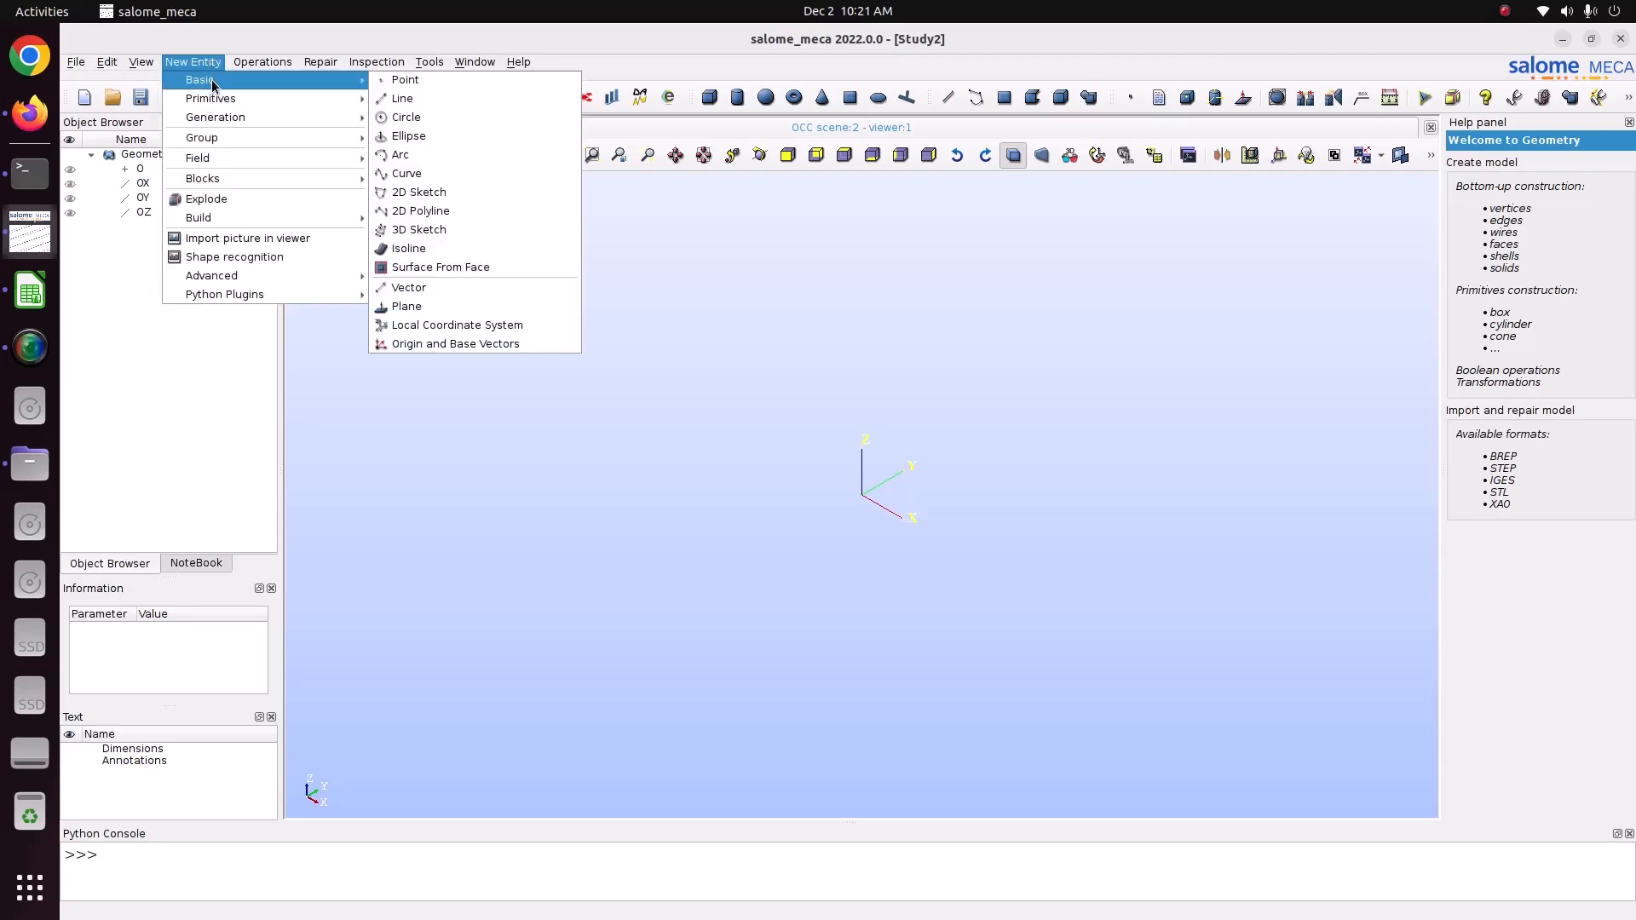
pyautogui.click(430, 193)
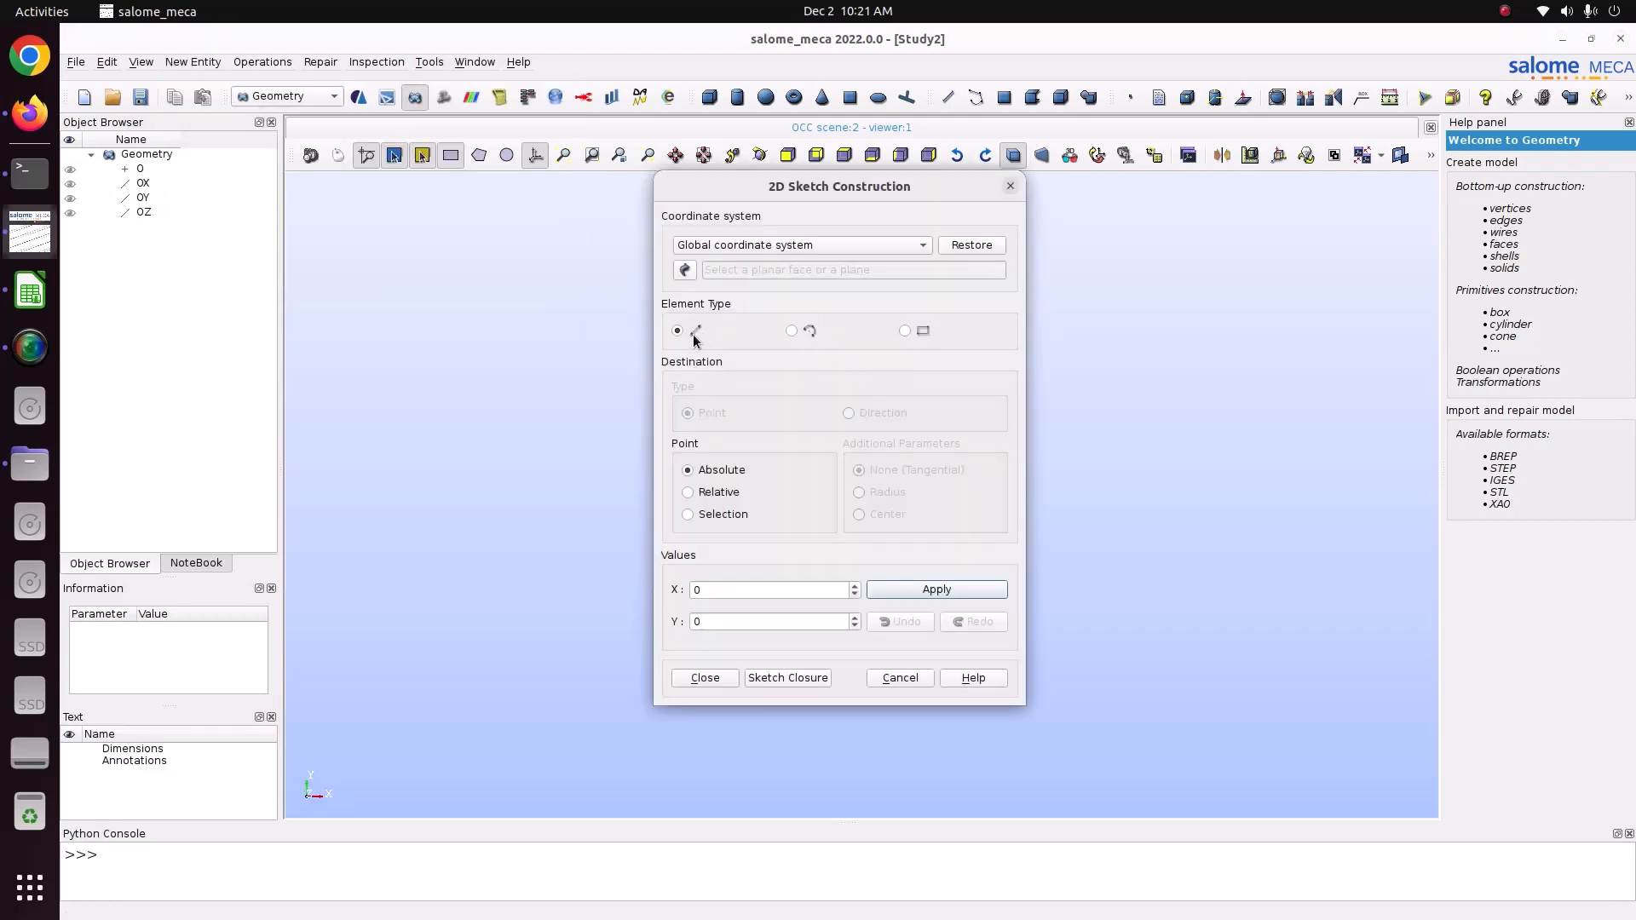
pyautogui.moveTo(807, 187); pyautogui.dragTo(504, 210)
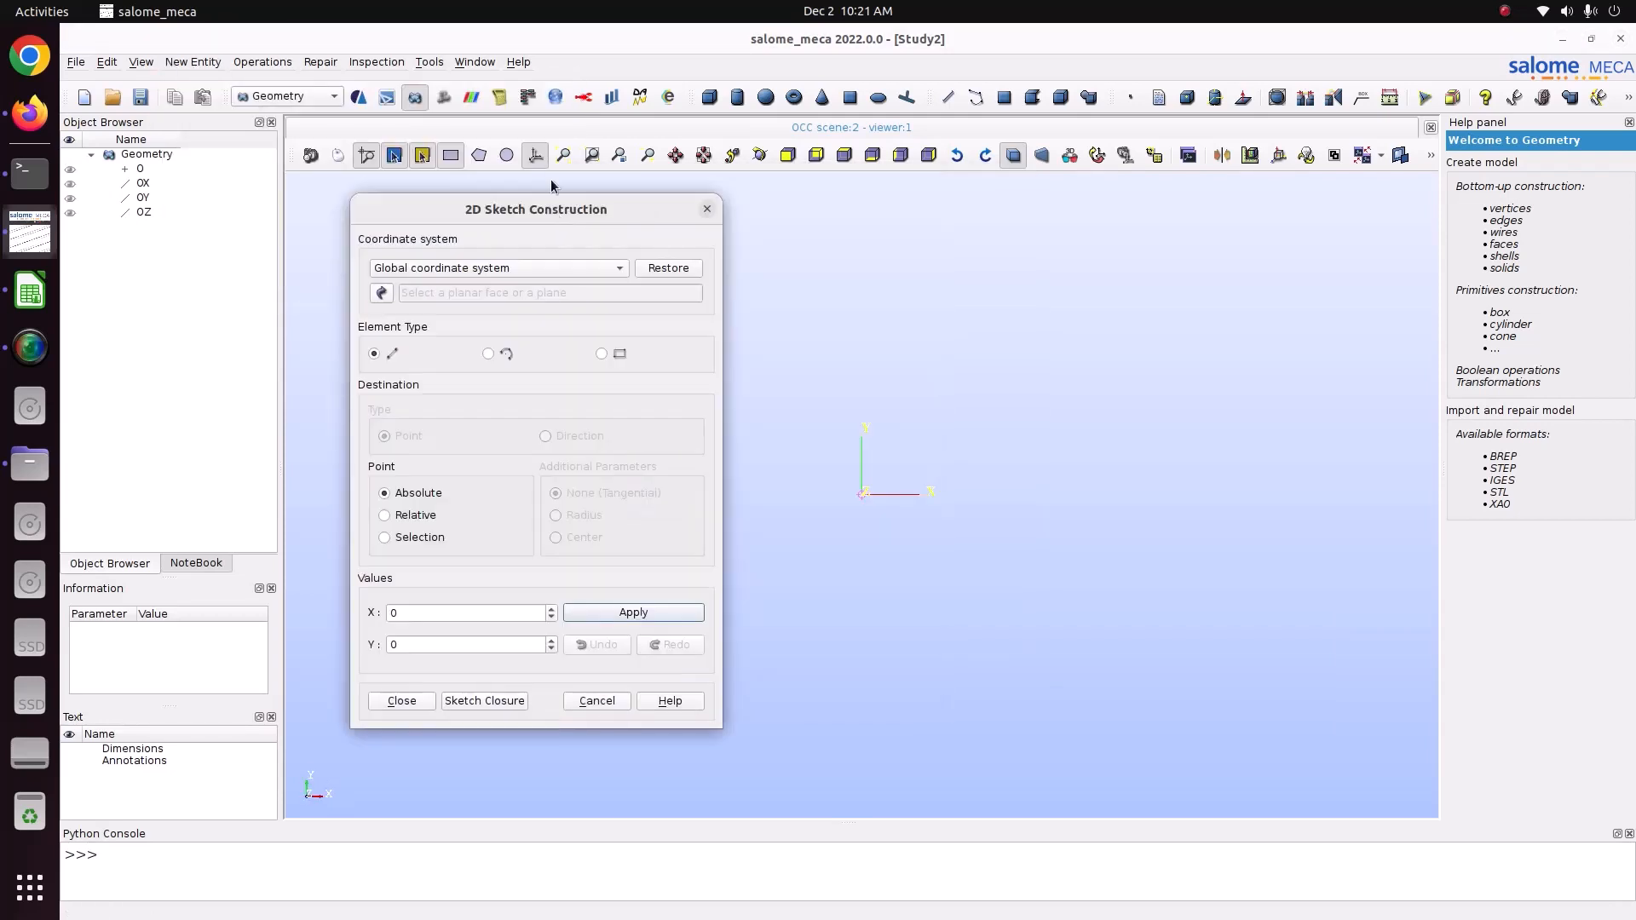
pyautogui.click(632, 613)
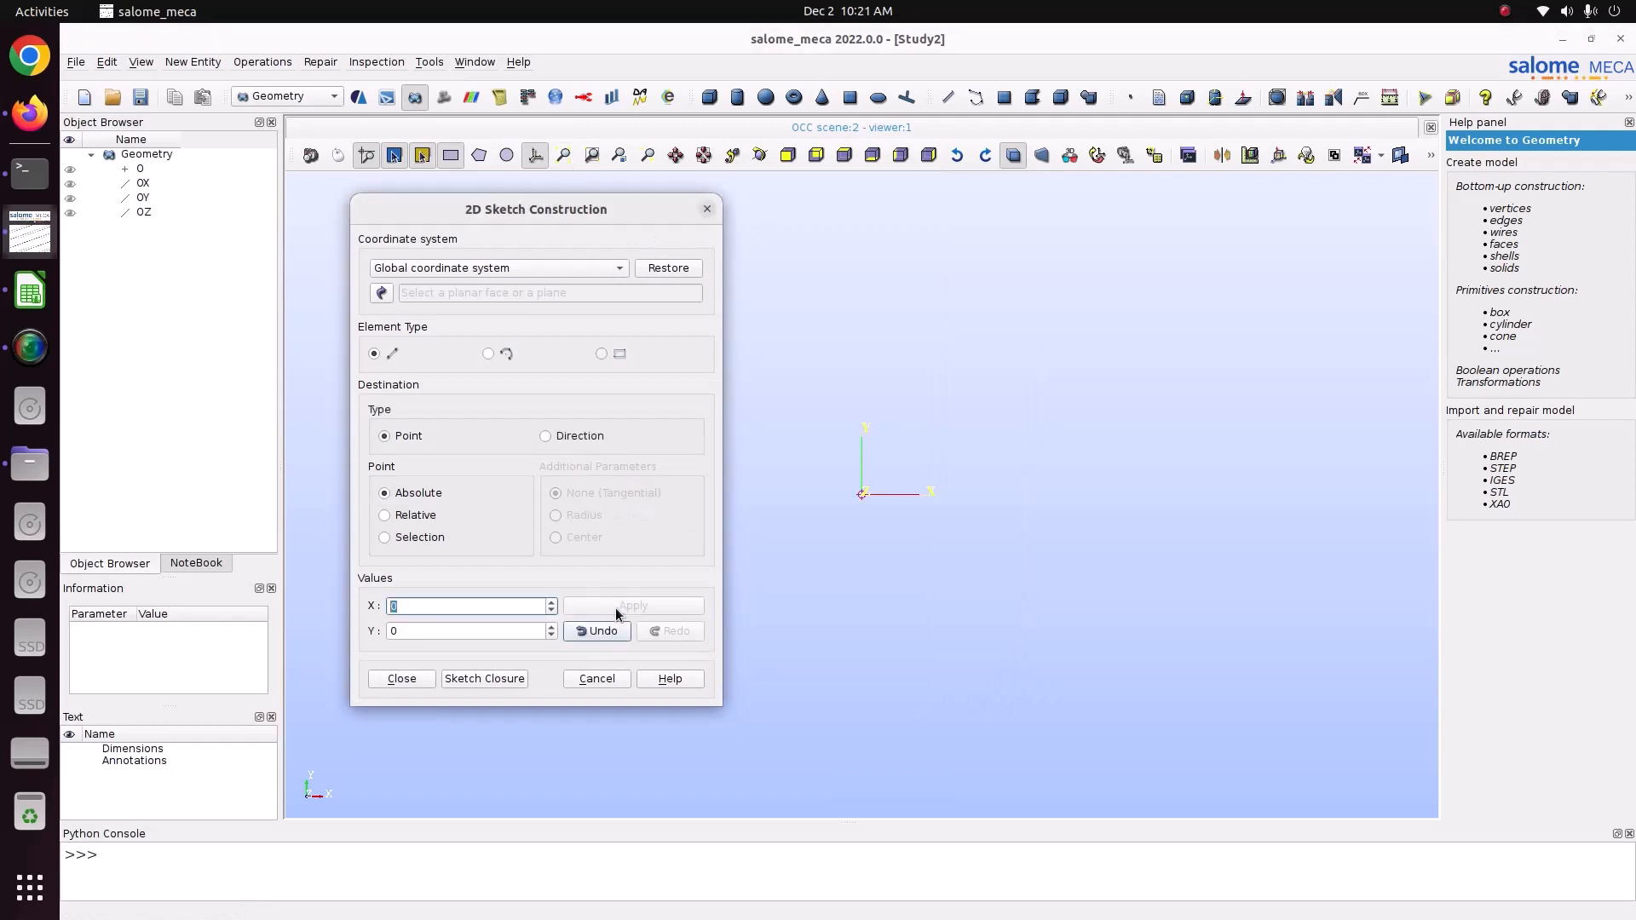
# Add a line from the origin to a relative point at DX 0.1, DY 0
pyautogui.write('0.1')
pyautogui.click(414, 516)
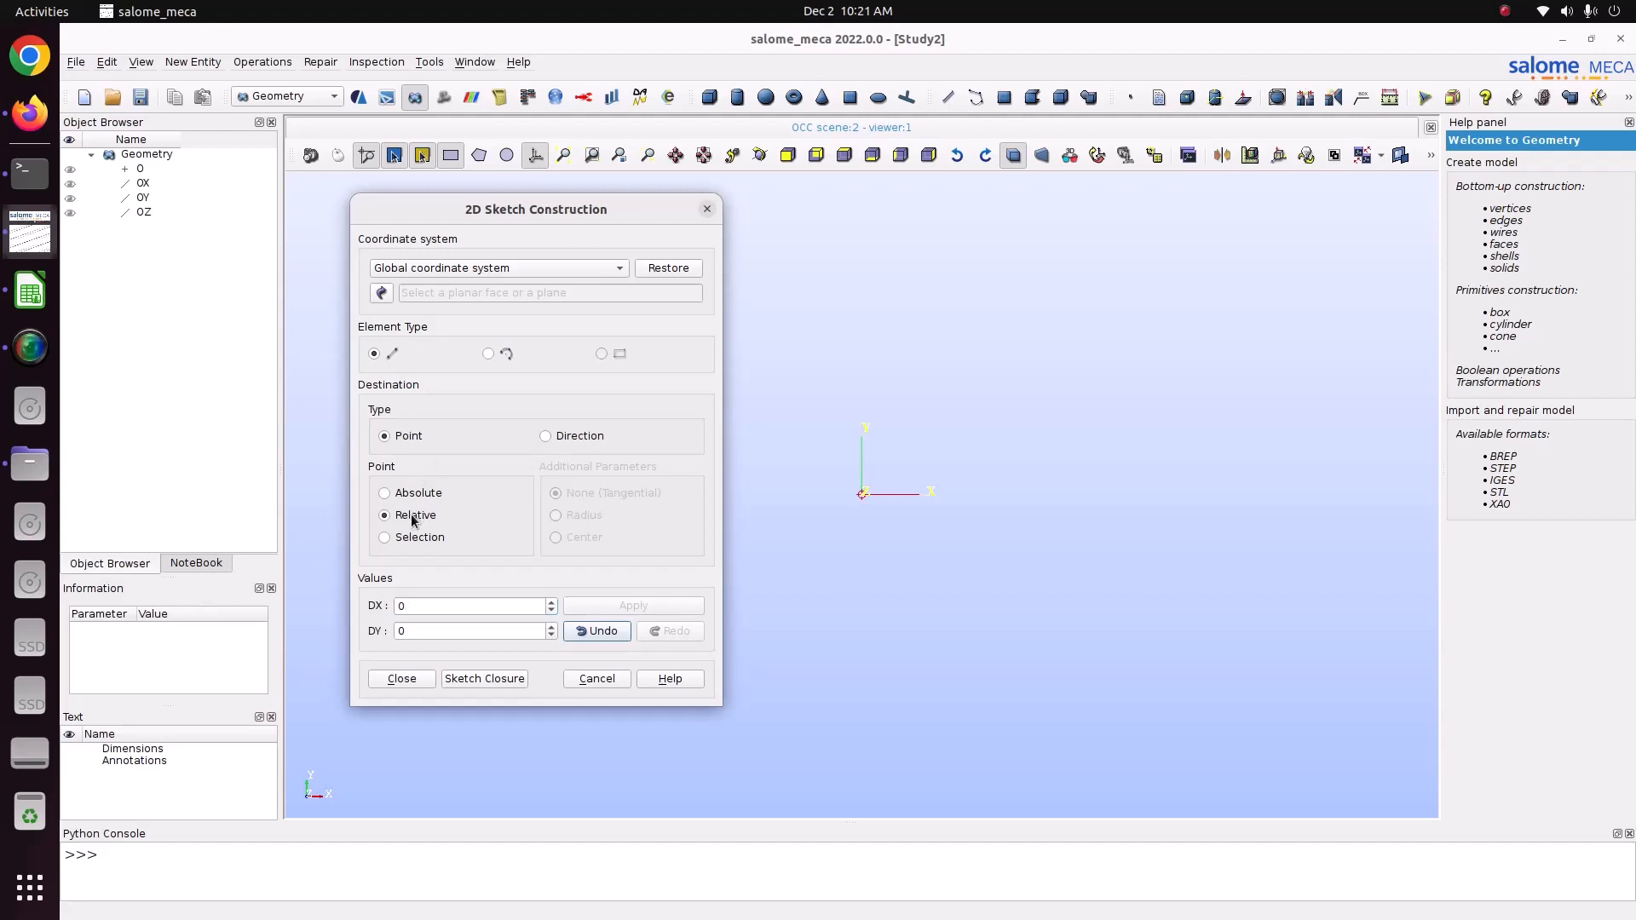
pyautogui.doubleClick(448, 607)
pyautogui.write('0.1')
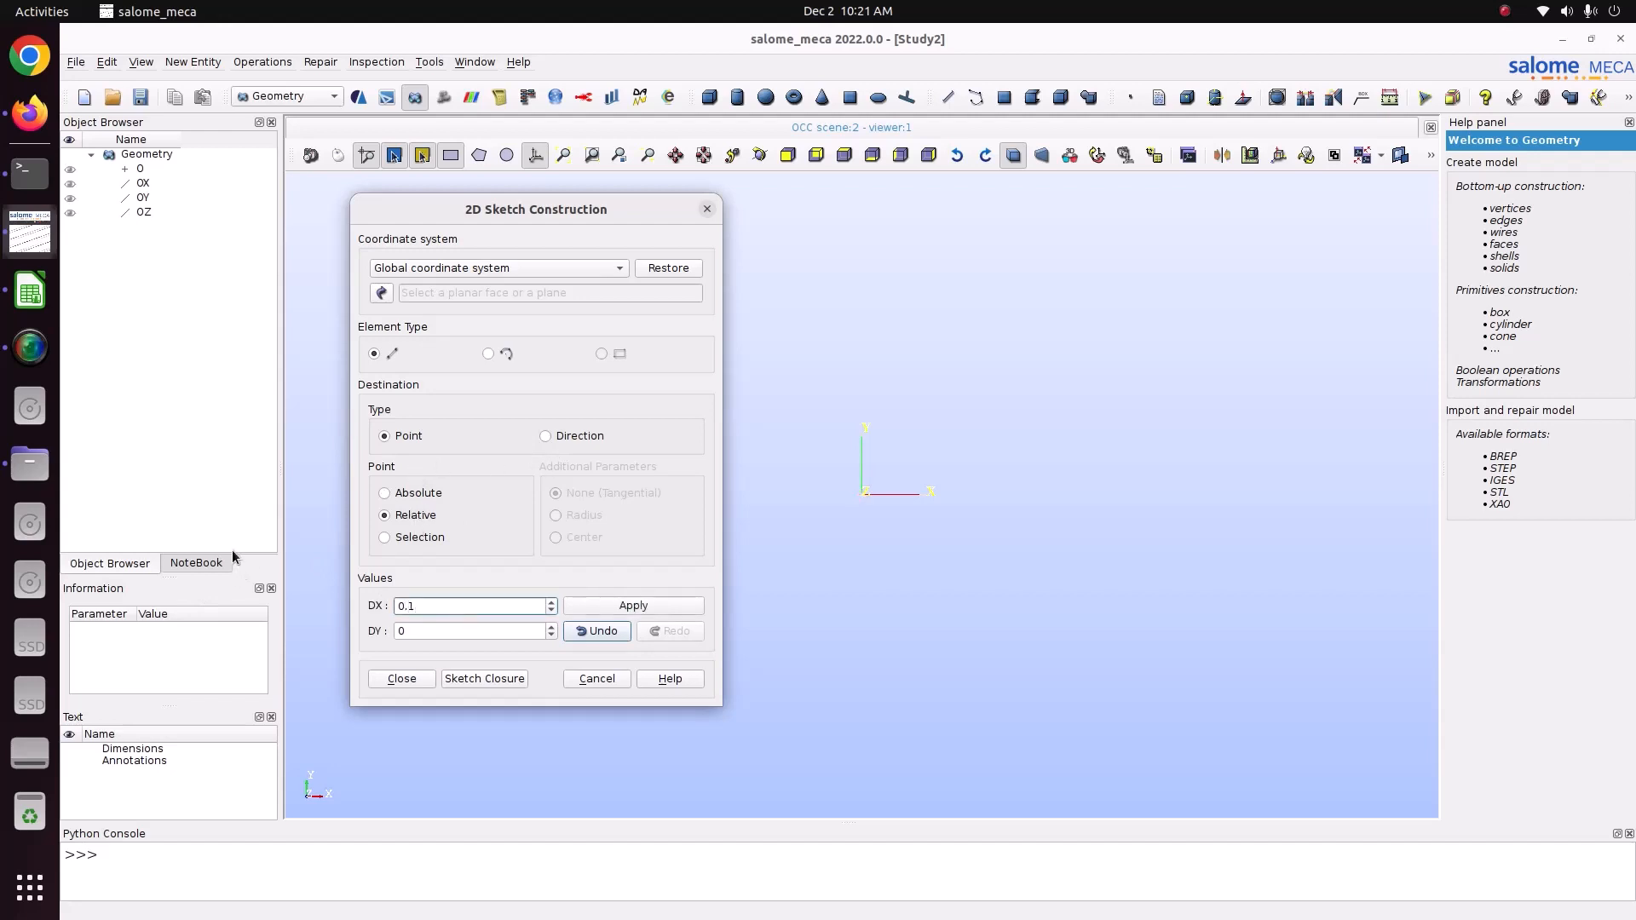
pyautogui.click(668, 611)
# Switch the next sketch element to an arc defined by a relative end point and a radius
pyautogui.click(563, 165)
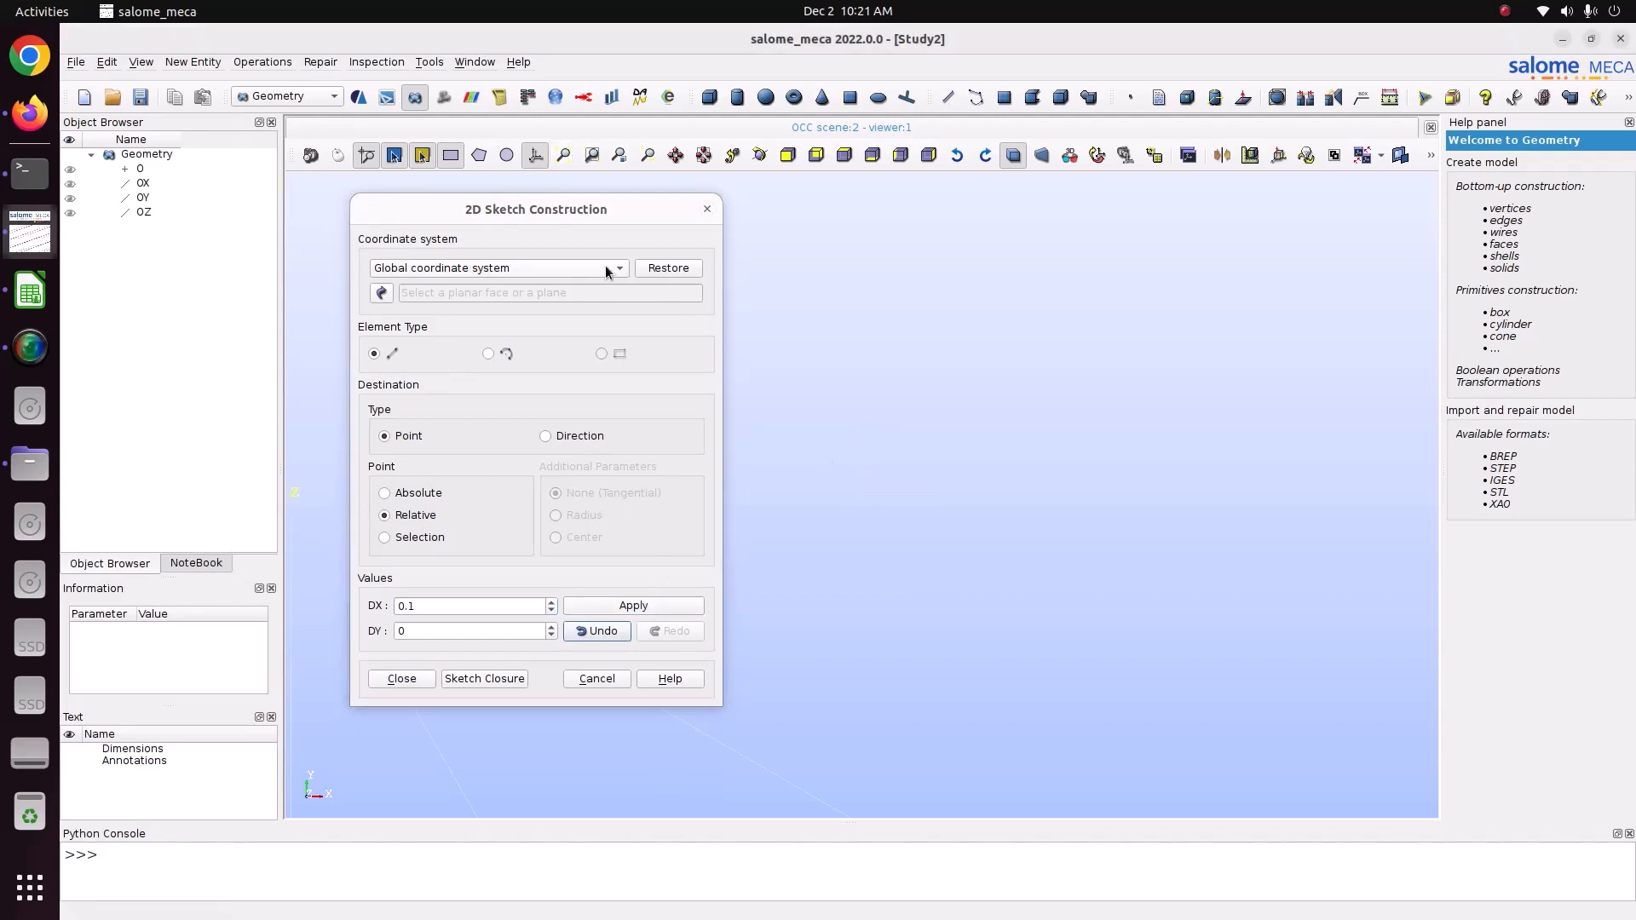
pyautogui.moveTo(589, 218)
pyautogui.mouseDown()
pyautogui.moveTo(1113, 427)
pyautogui.moveTo(1221, 393)
pyautogui.mouseUp()
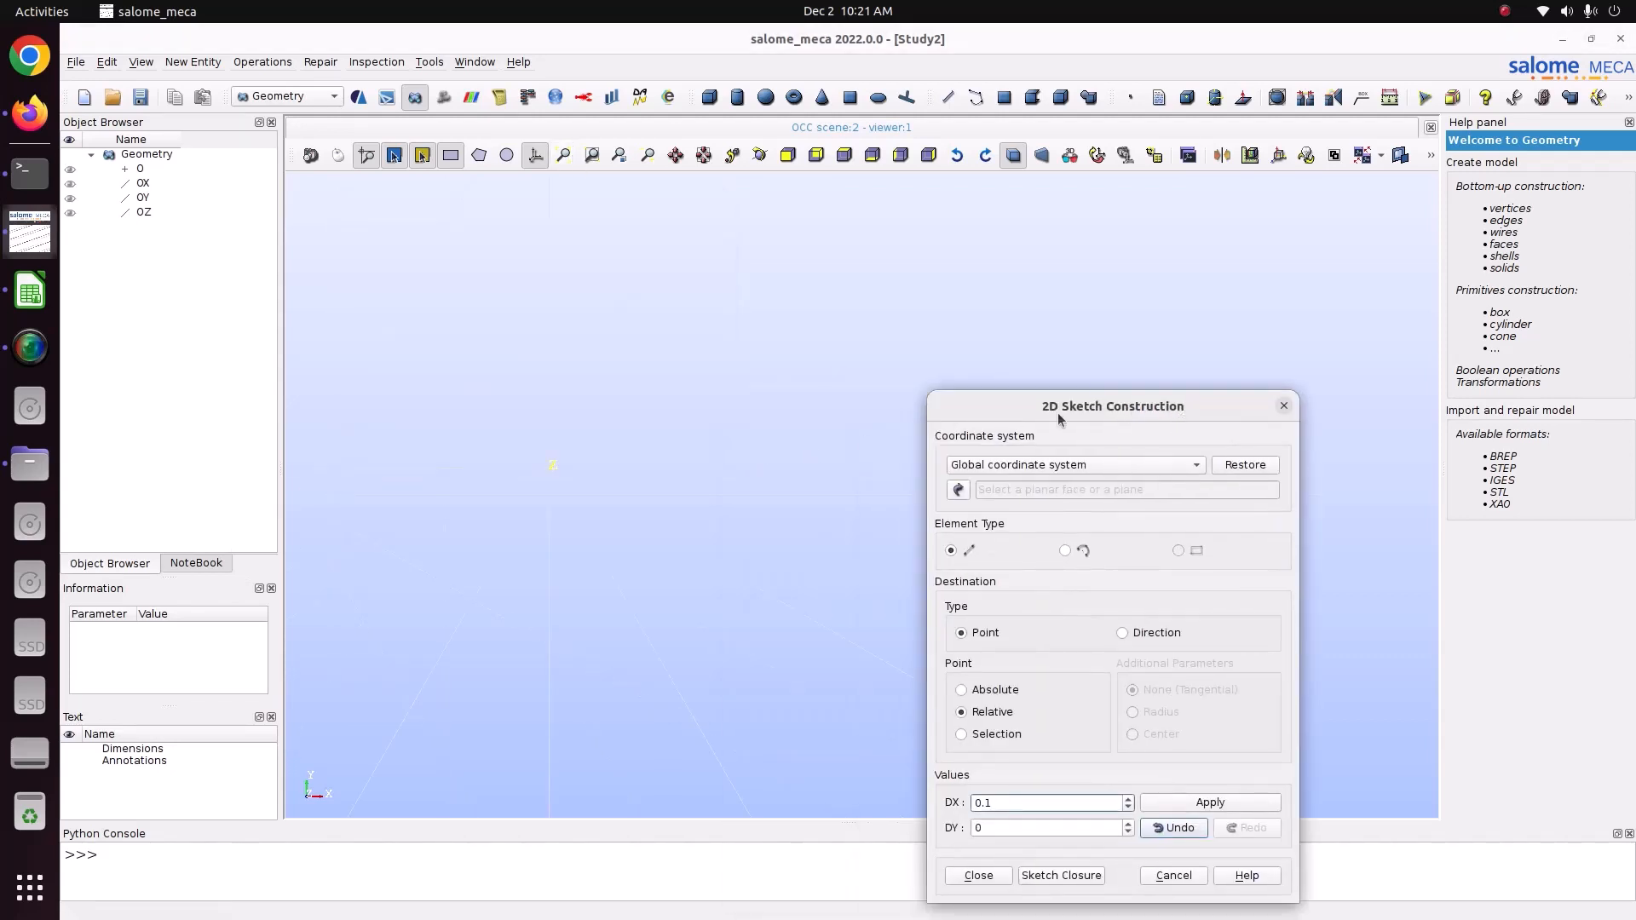
pyautogui.moveTo(1105, 407)
pyautogui.mouseDown()
pyautogui.moveTo(1203, 401)
pyautogui.moveTo(1347, 231)
pyautogui.mouseUp()
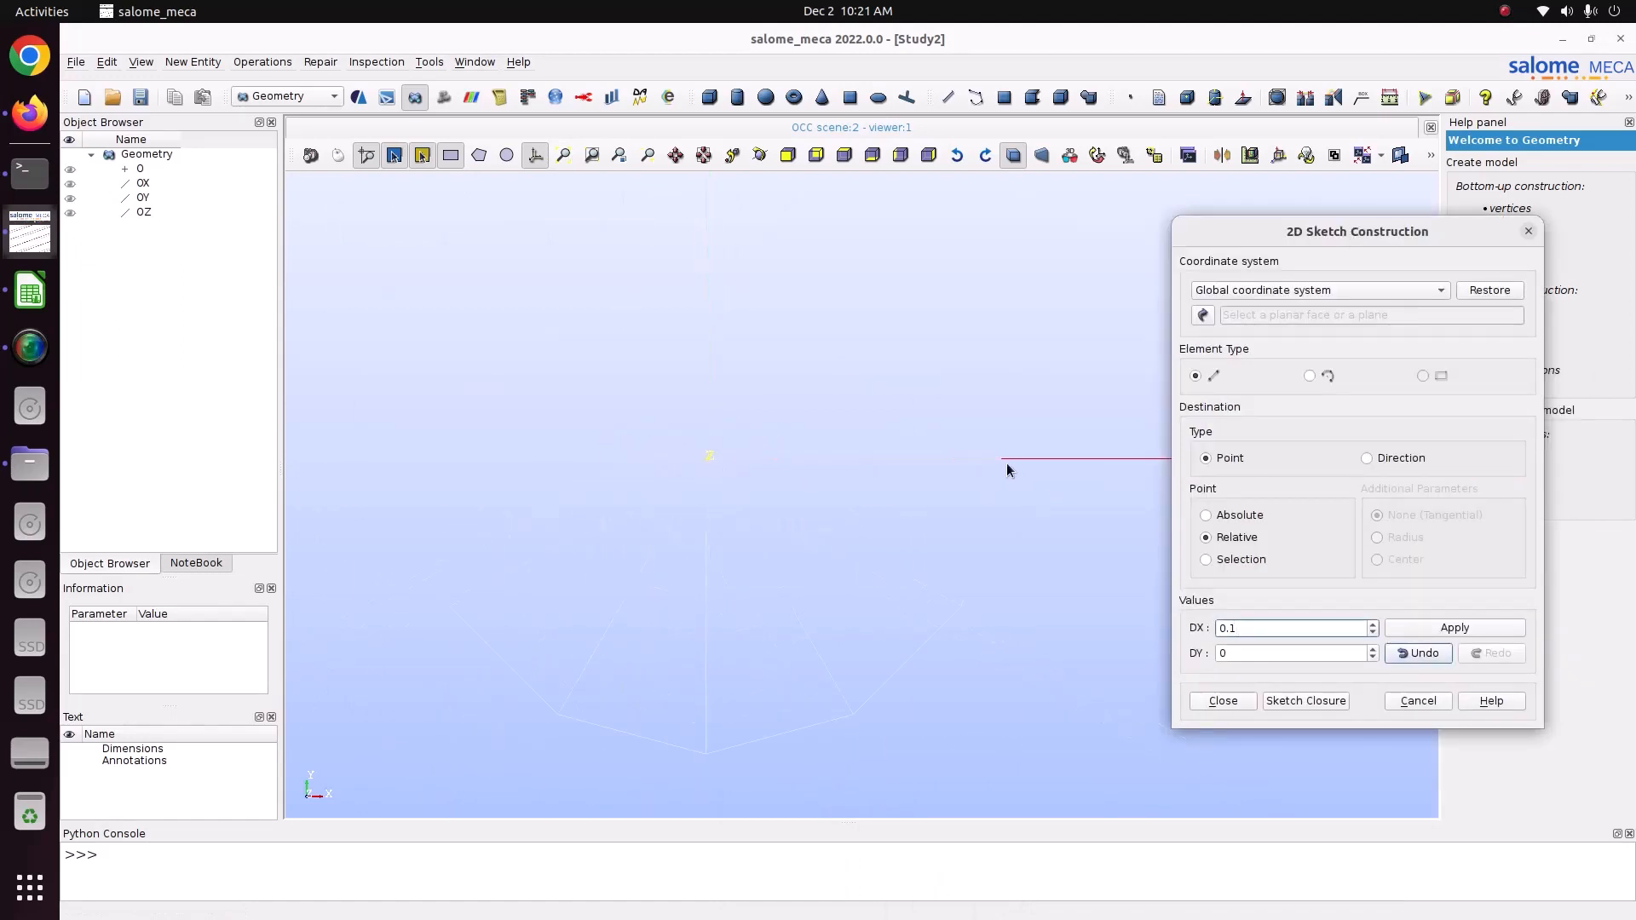
pyautogui.moveTo(1337, 226); pyautogui.dragTo(279, 256)
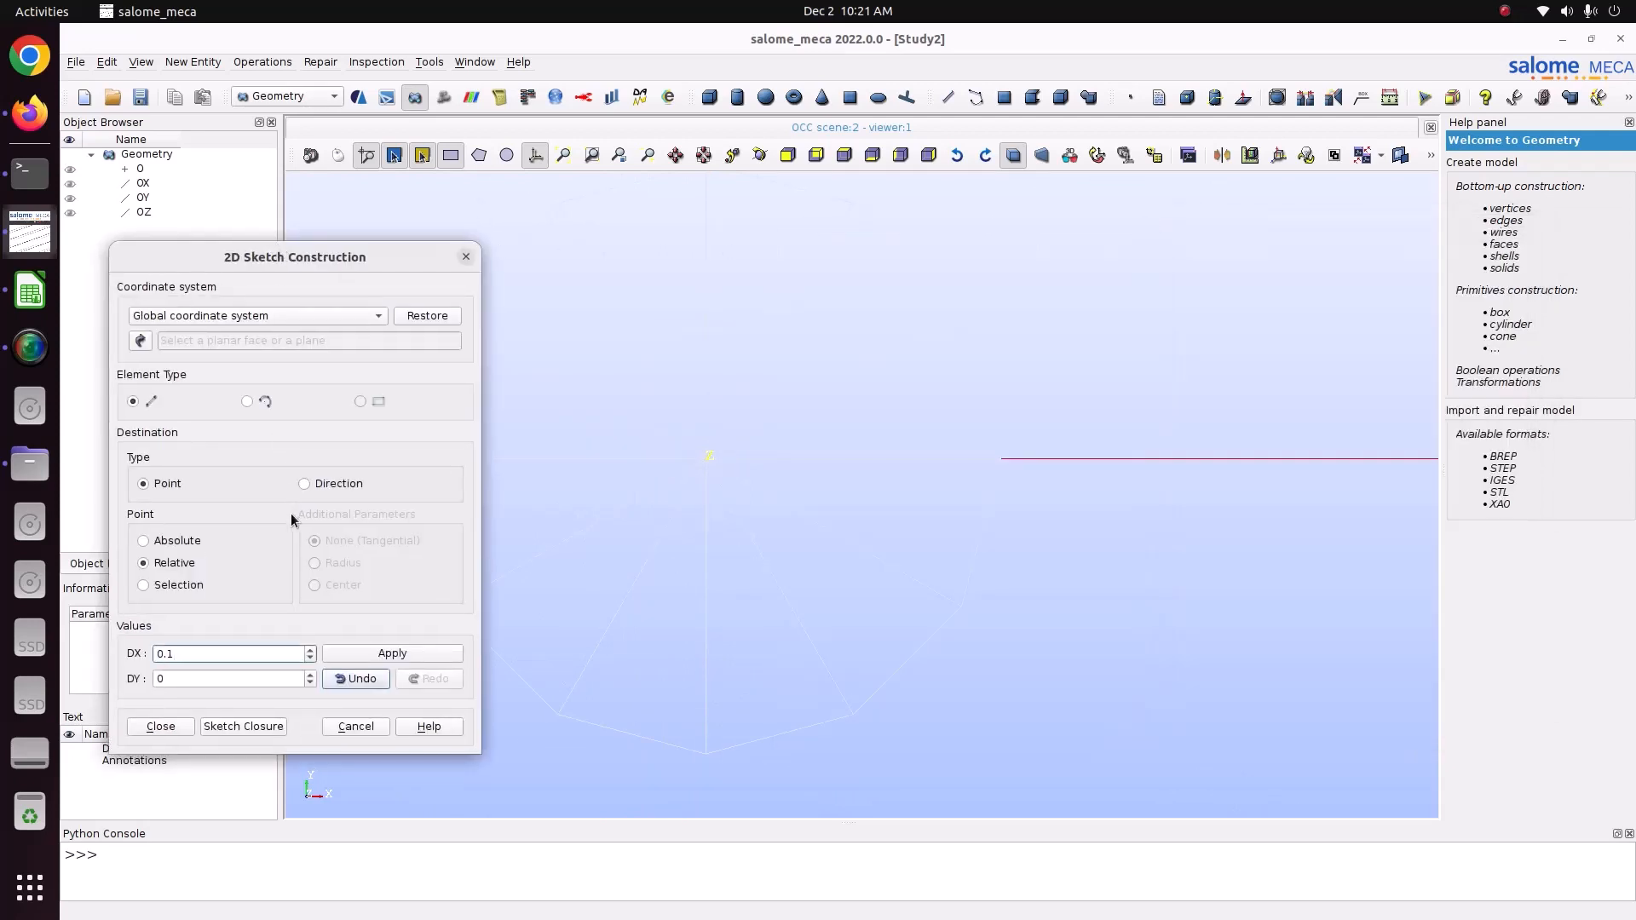
pyautogui.click(248, 401)
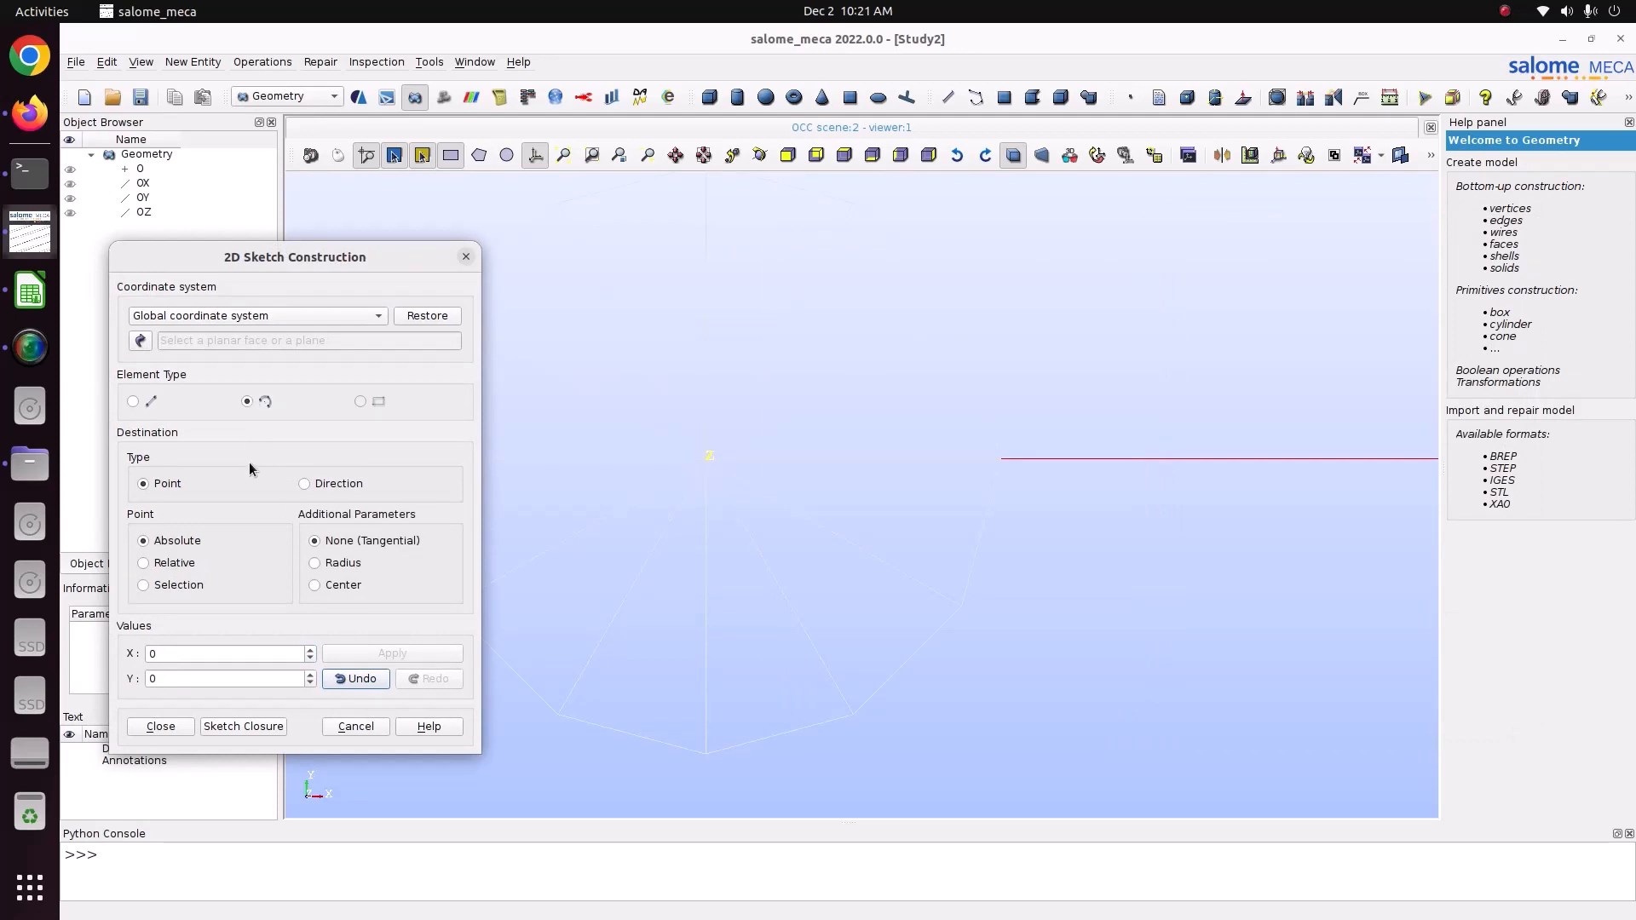
pyautogui.click(174, 564)
pyautogui.click(353, 567)
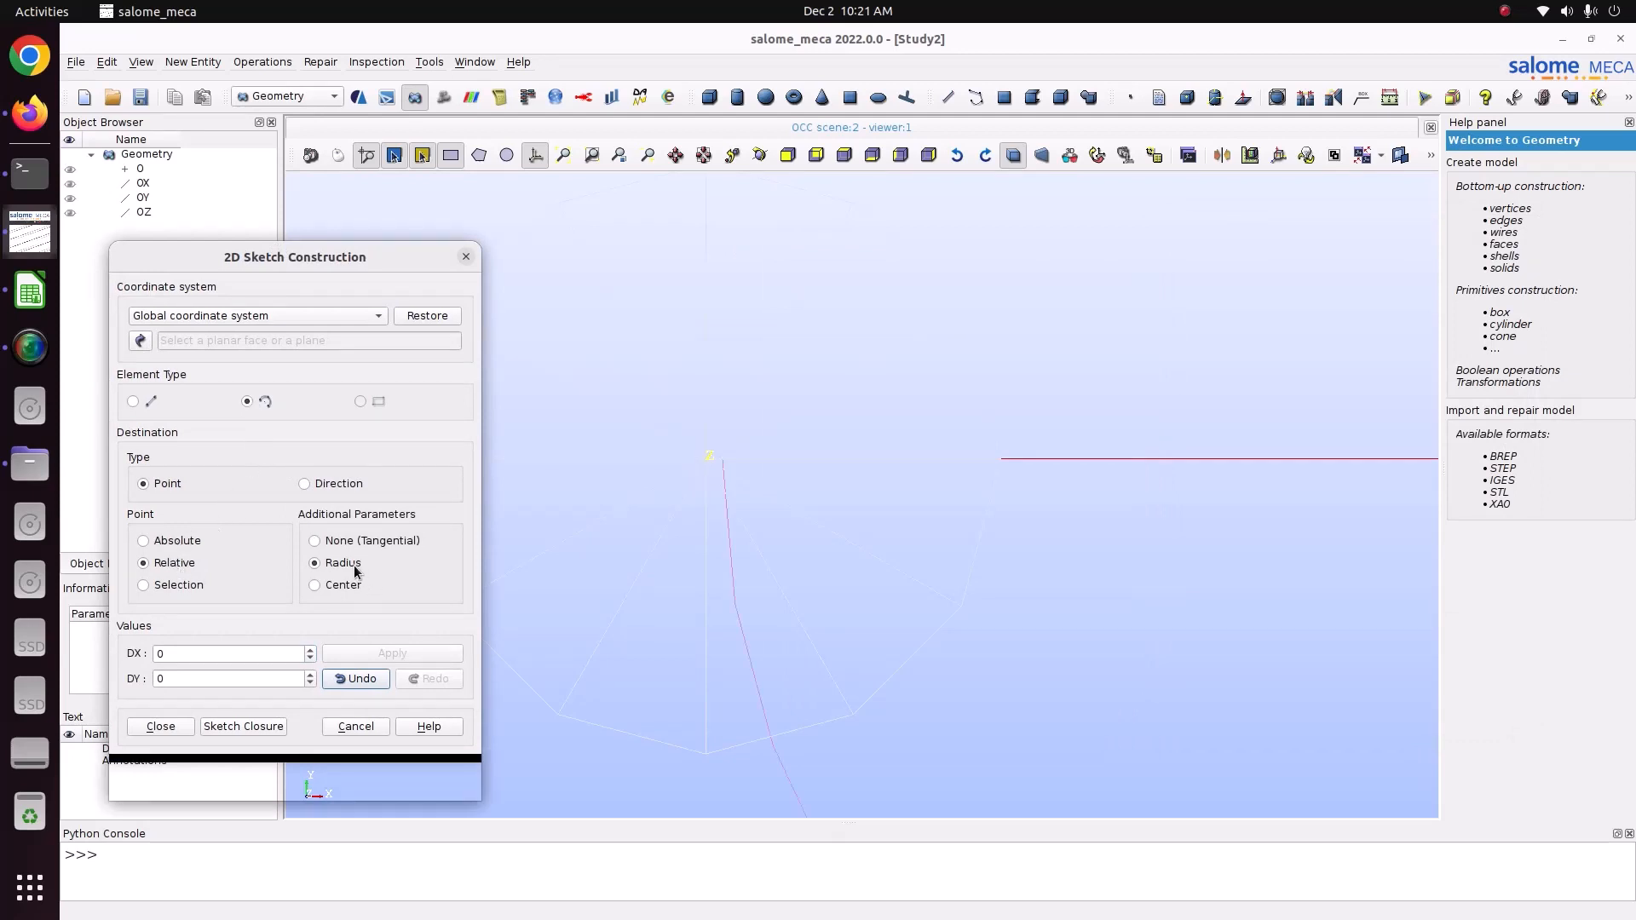
# Set the arc's DX, DY and radius to 0.5 each
pyautogui.moveTo(248, 653); pyautogui.dragTo(36, 633)
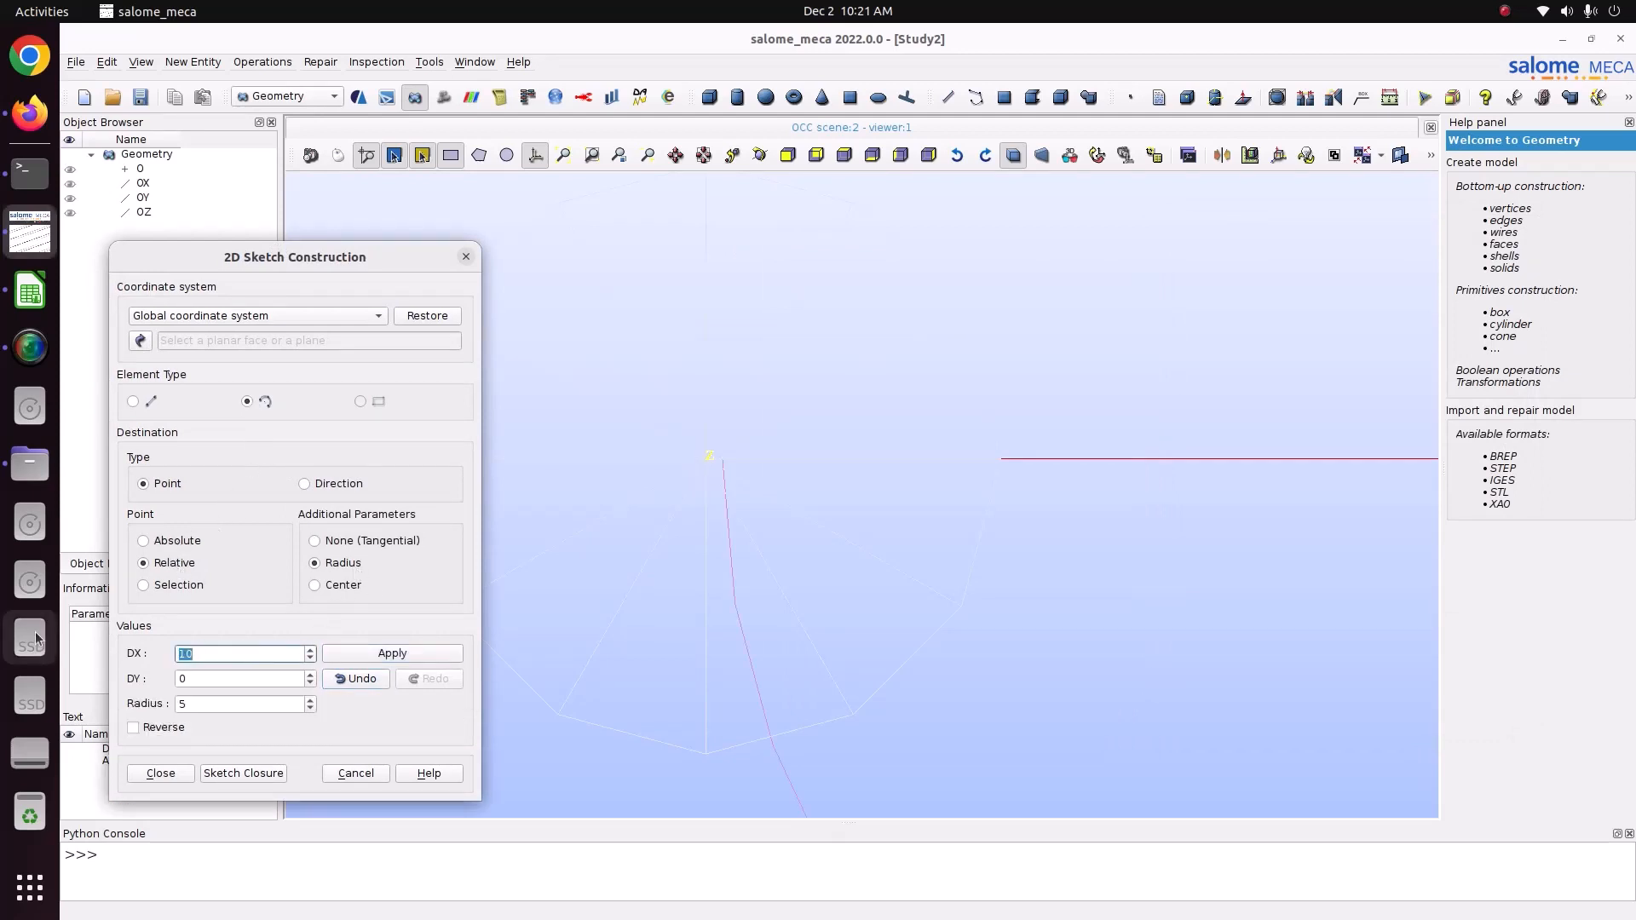
pyautogui.write('0.5')
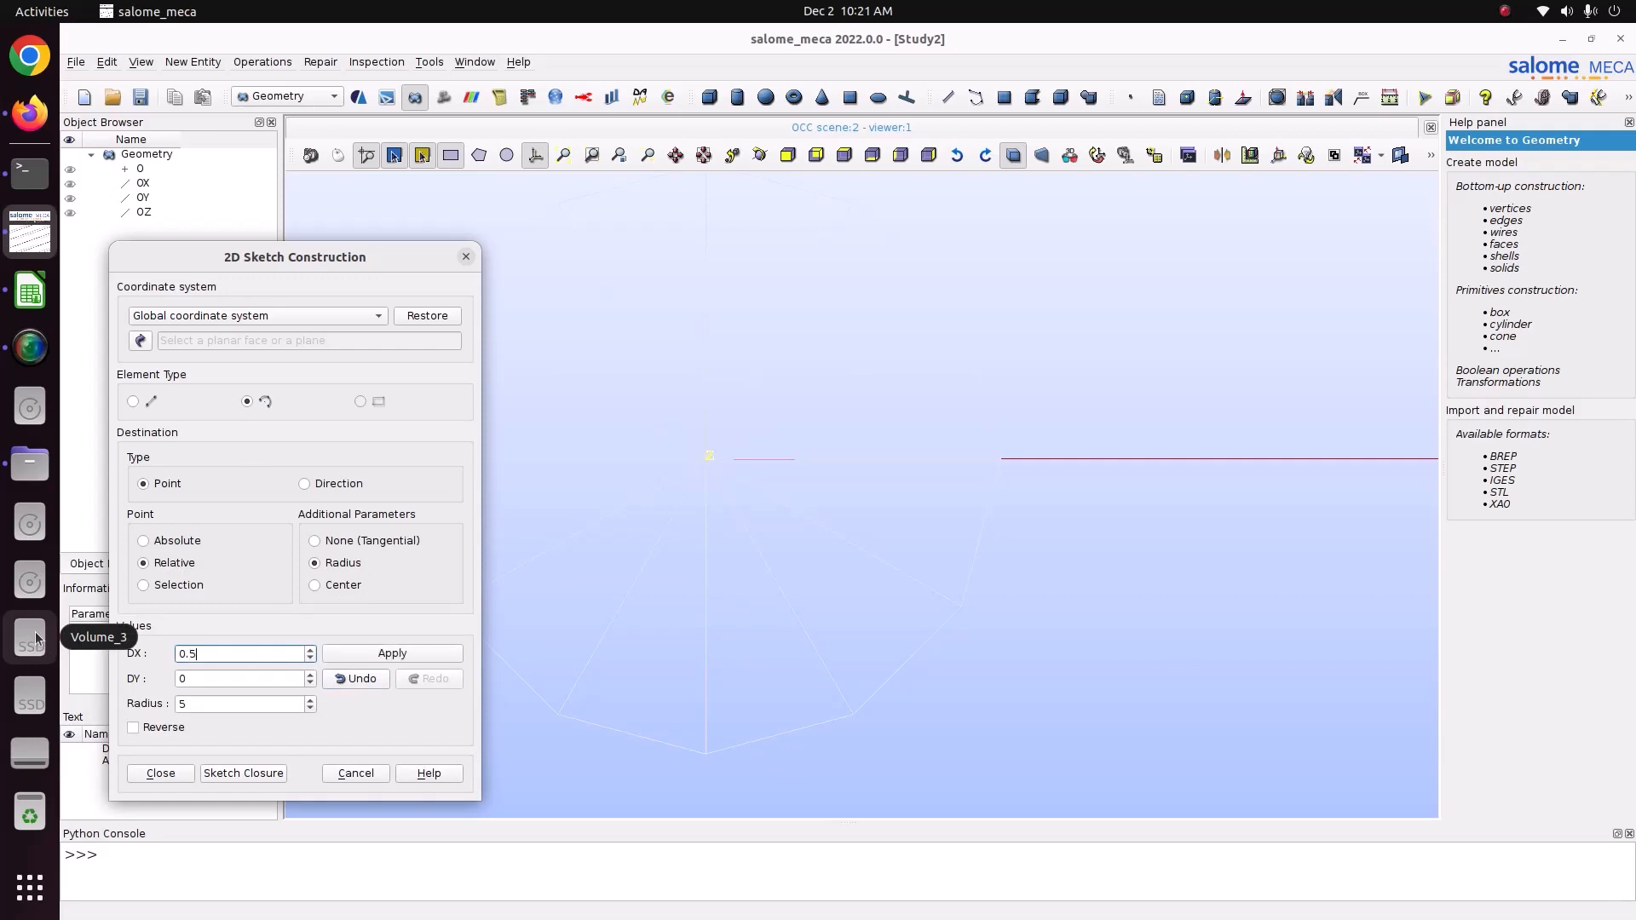
pyautogui.click(185, 707)
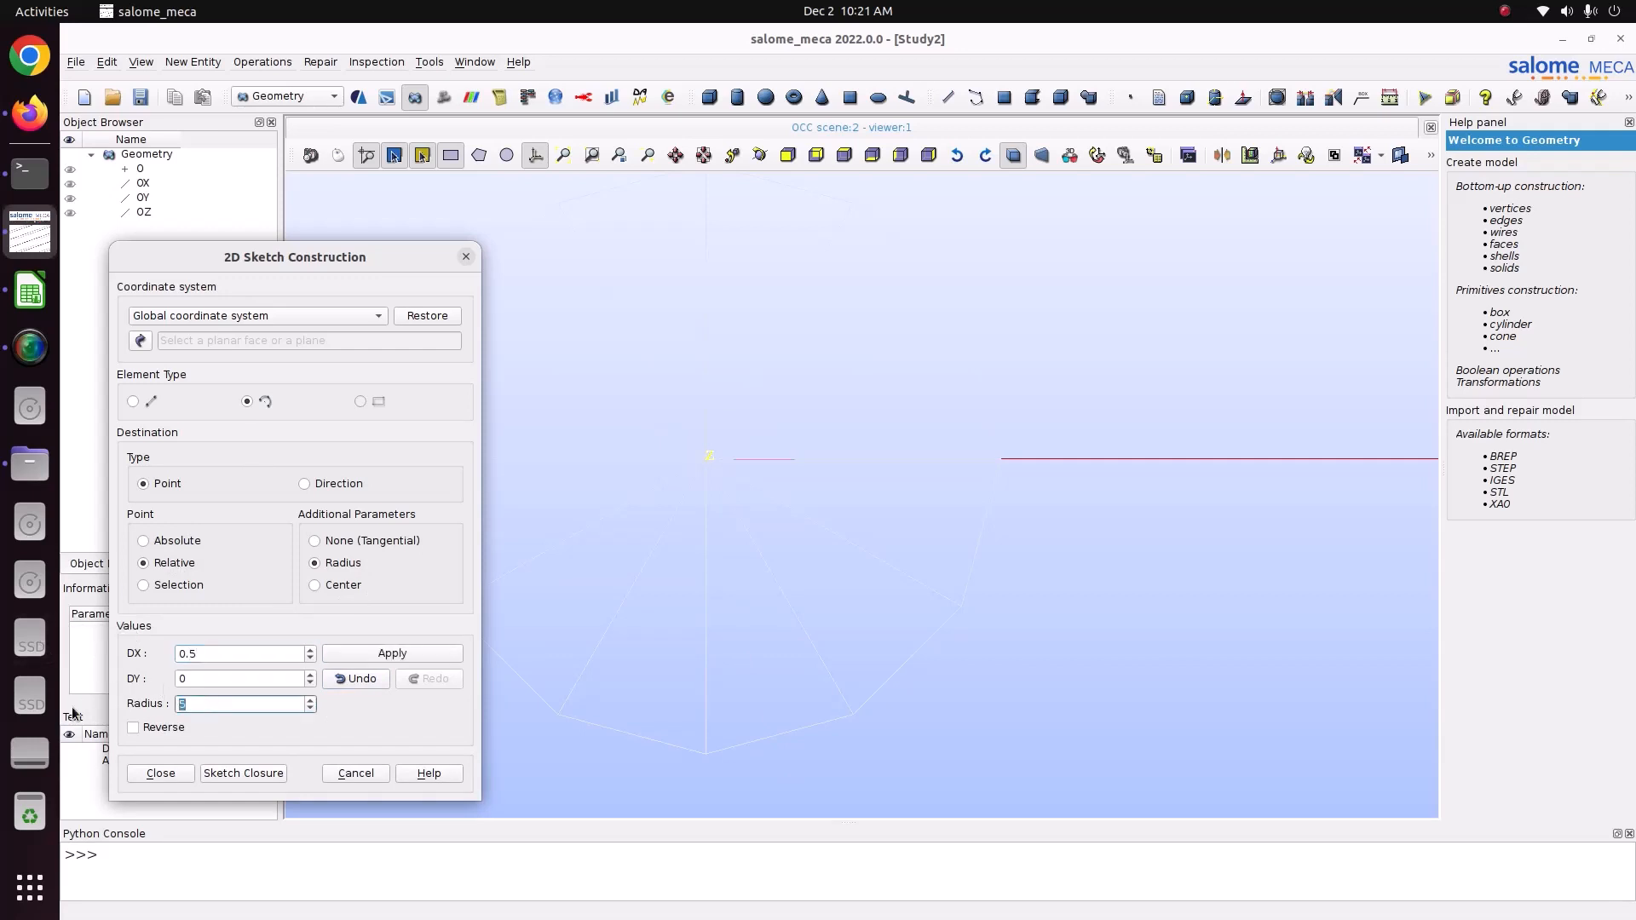
pyautogui.press('BackSpace')
pyautogui.write('0.5')
pyautogui.click(193, 680)
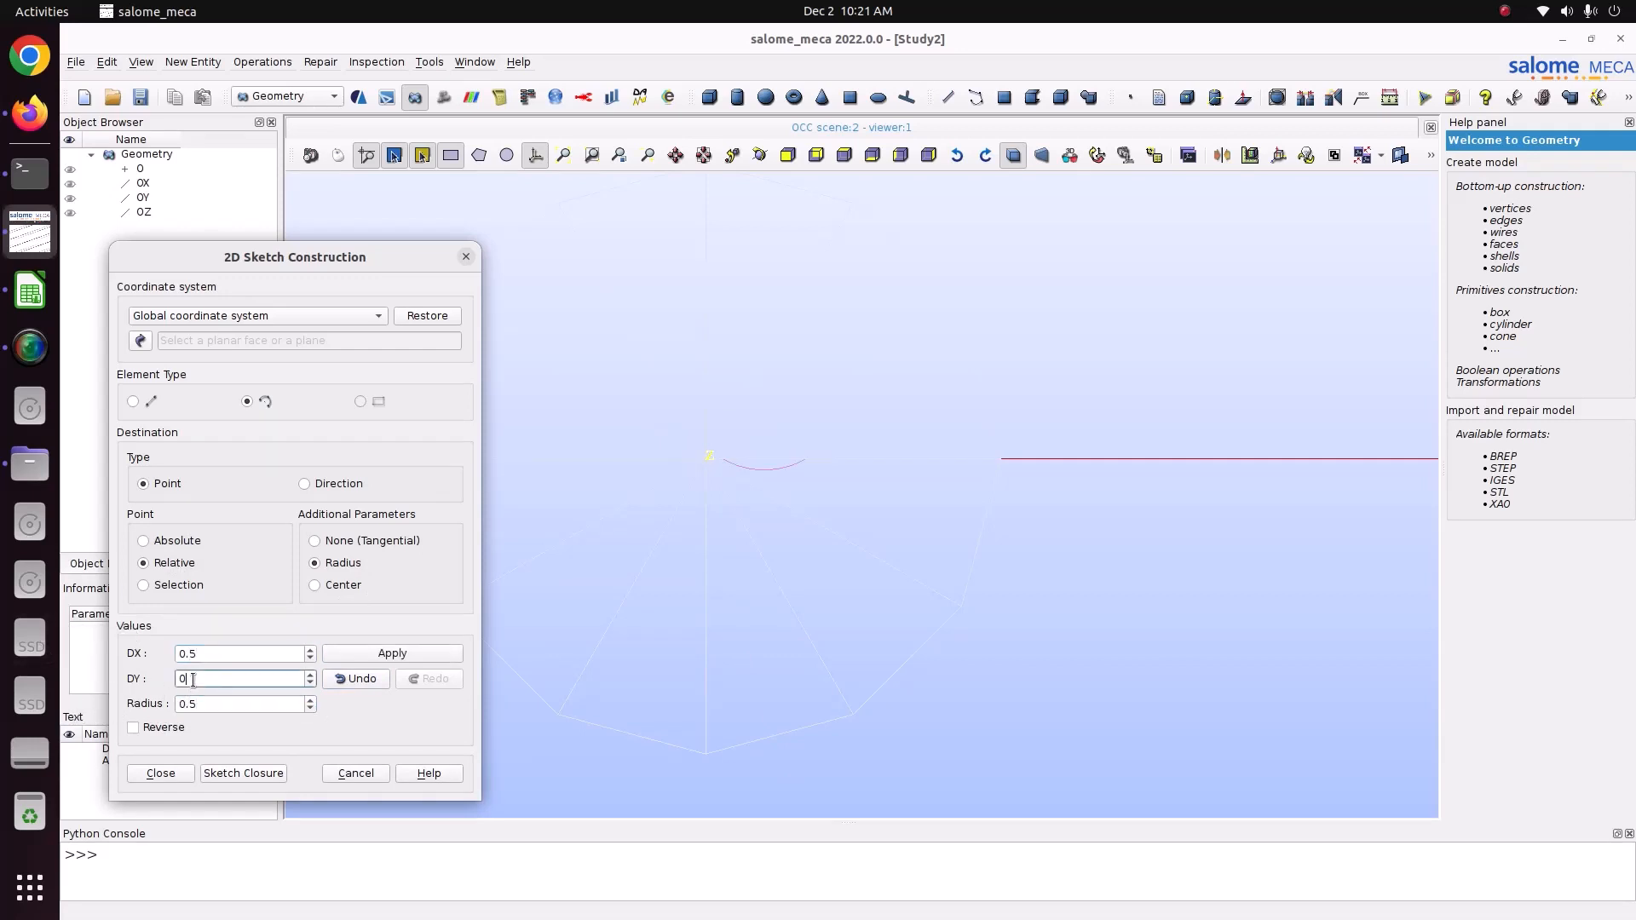
pyautogui.write('.5')
pyautogui.scroll(3, 689, 449)
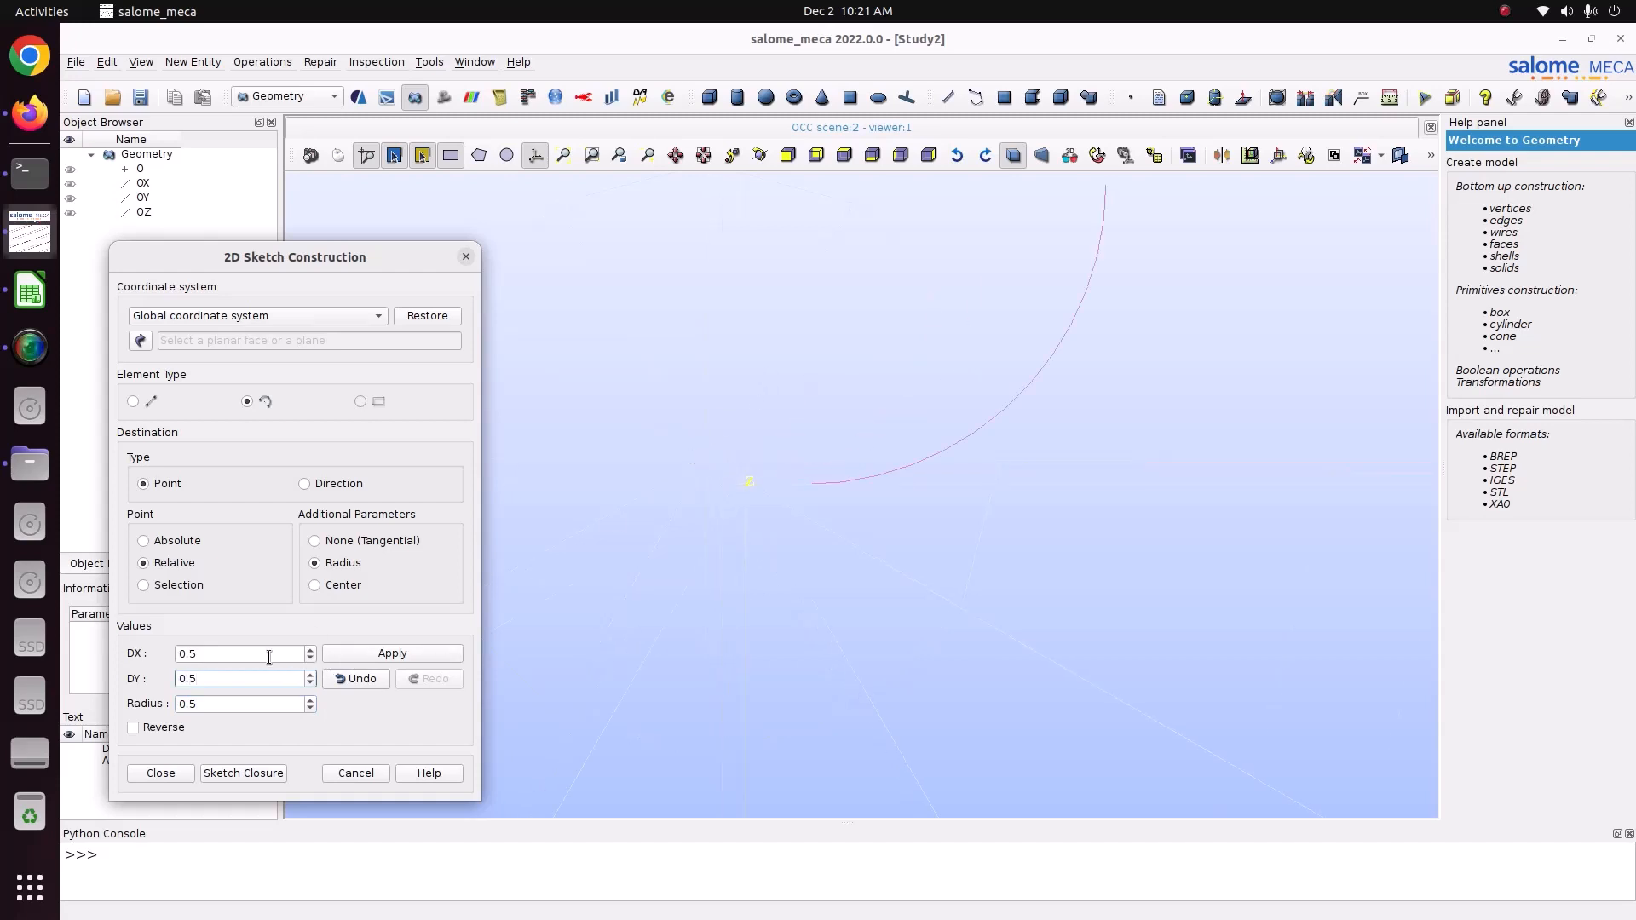
# Set the arc's DX, DY and radius to 0.1 each and add it to the sketch
pyautogui.click(237, 654)
pyautogui.press('BackSpace')
pyautogui.write('1')
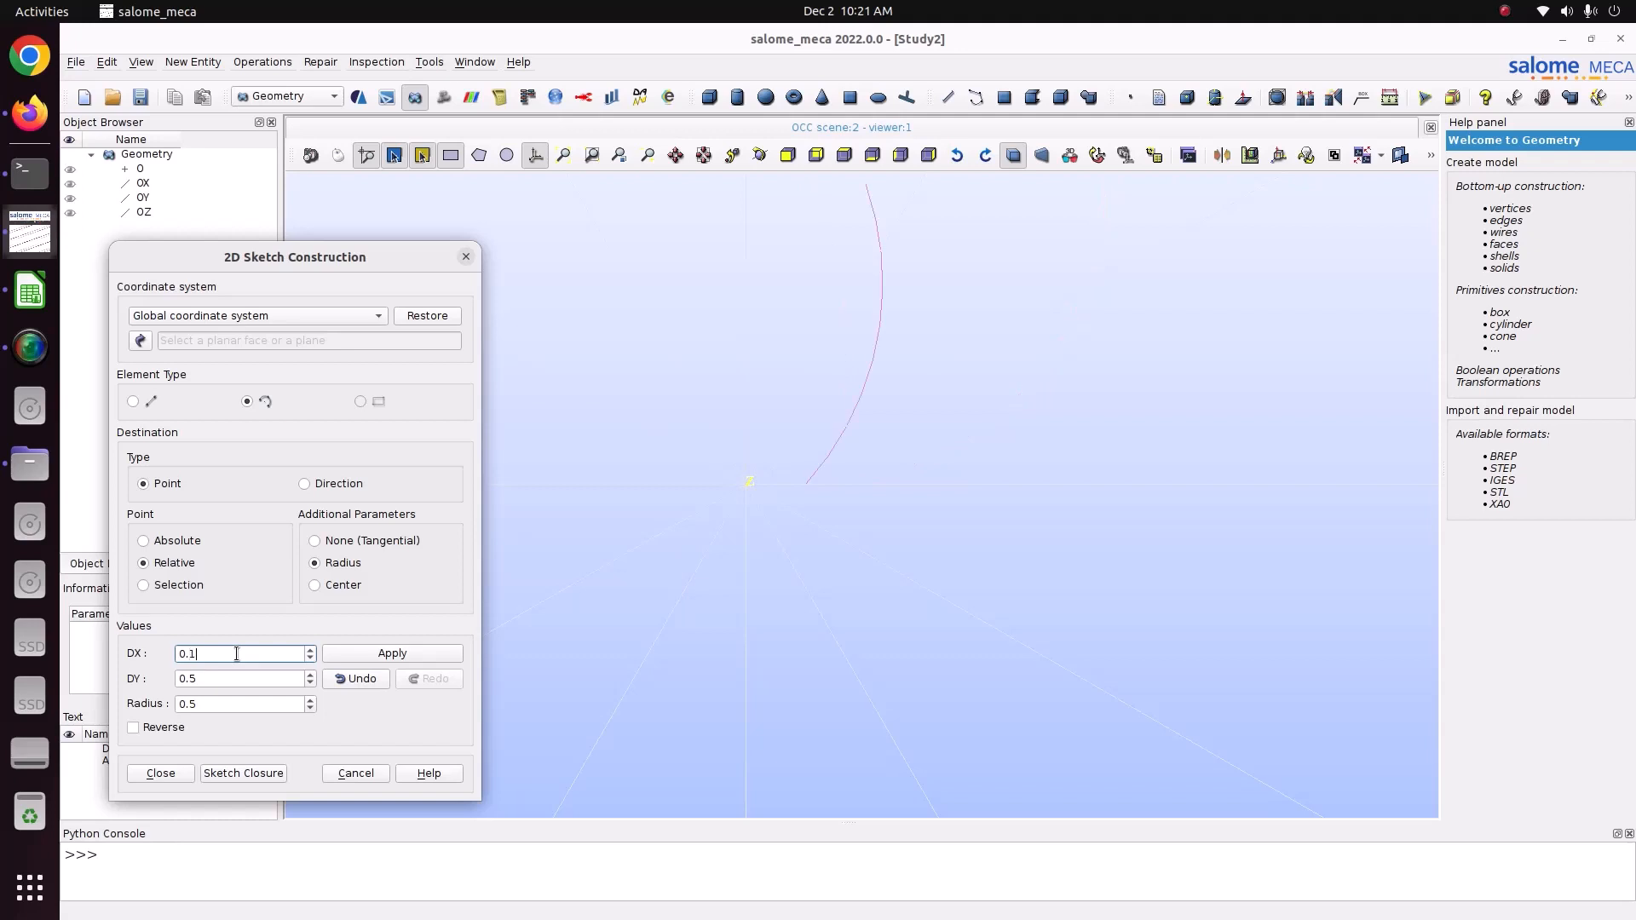
pyautogui.click(227, 679)
pyautogui.press('BackSpace')
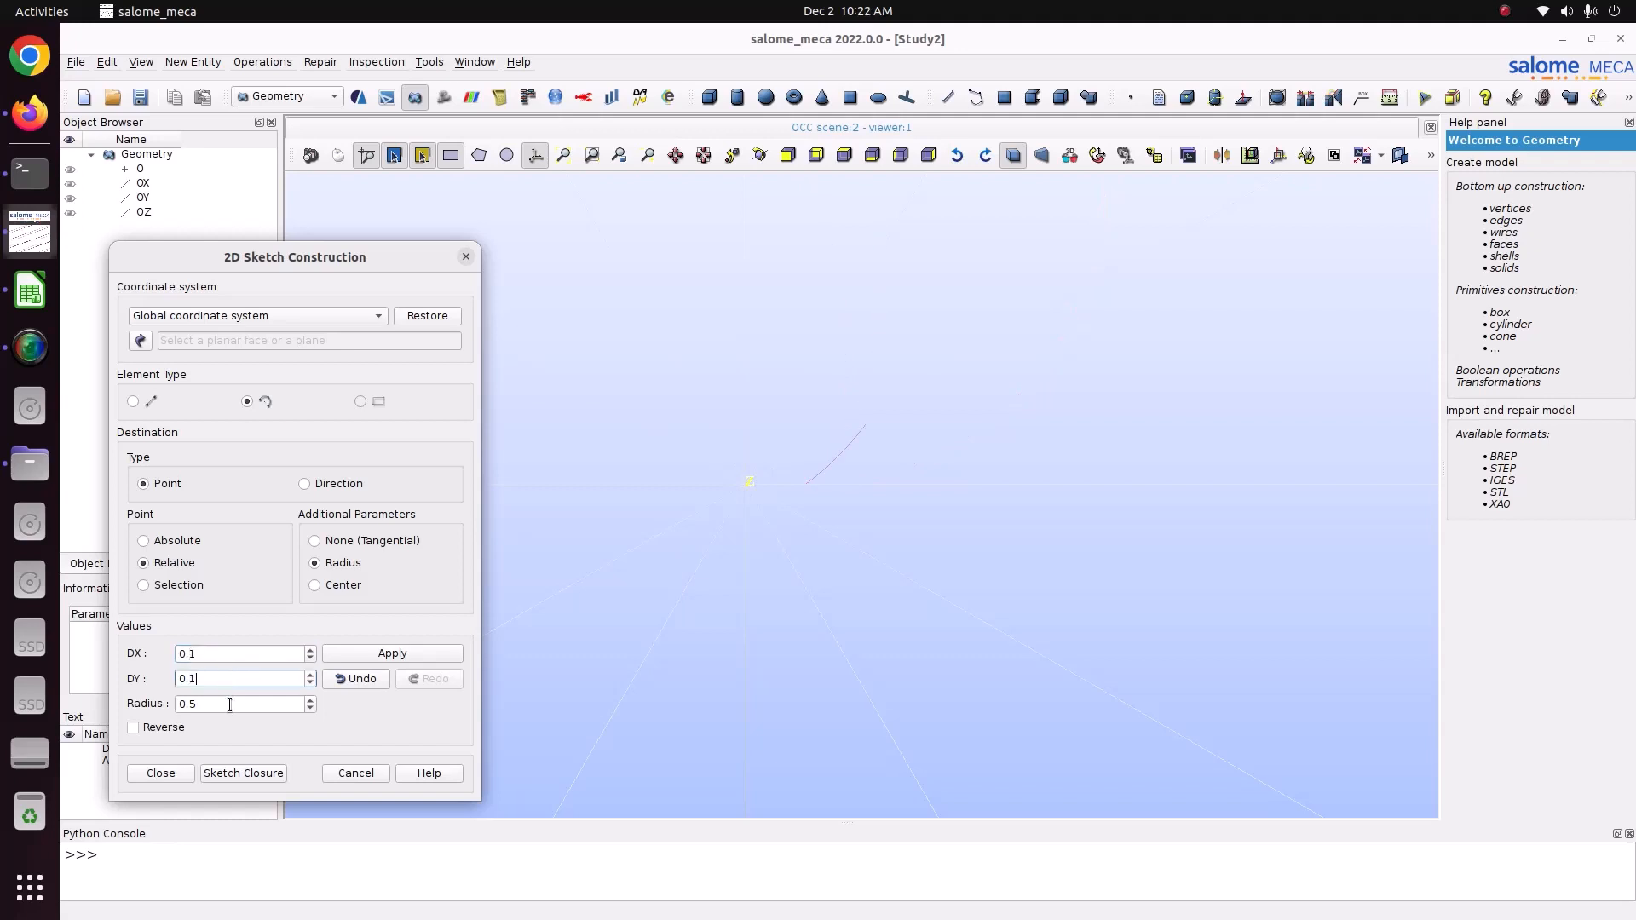
pyautogui.click(229, 705)
pyautogui.press('BackSpace')
pyautogui.write('1')
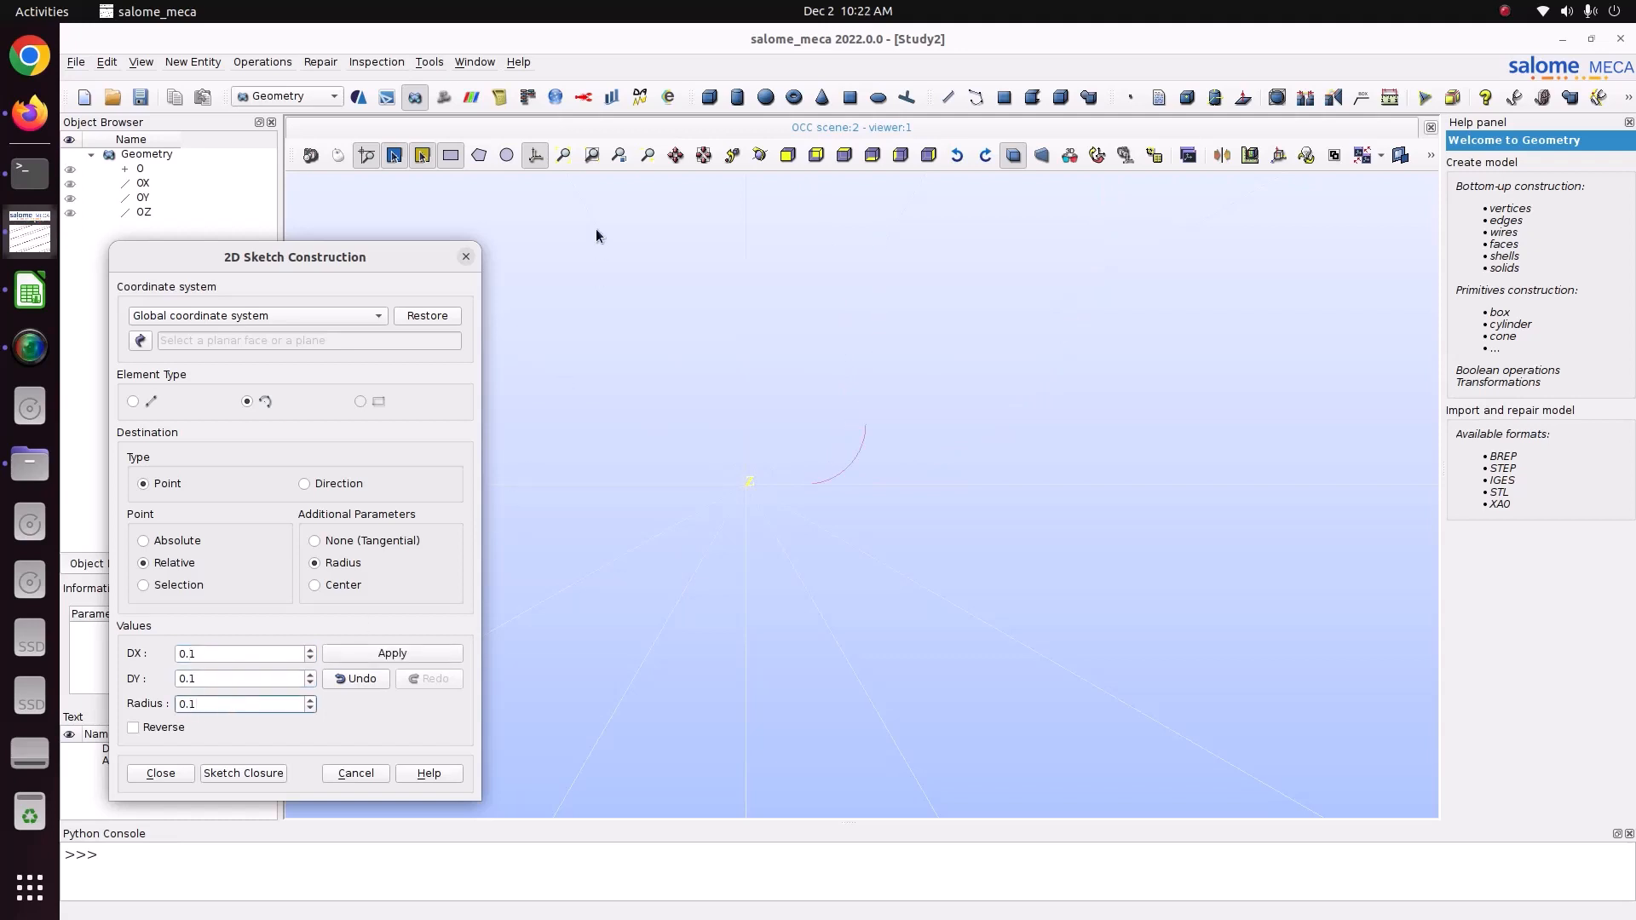
pyautogui.scroll(5, 865, 446)
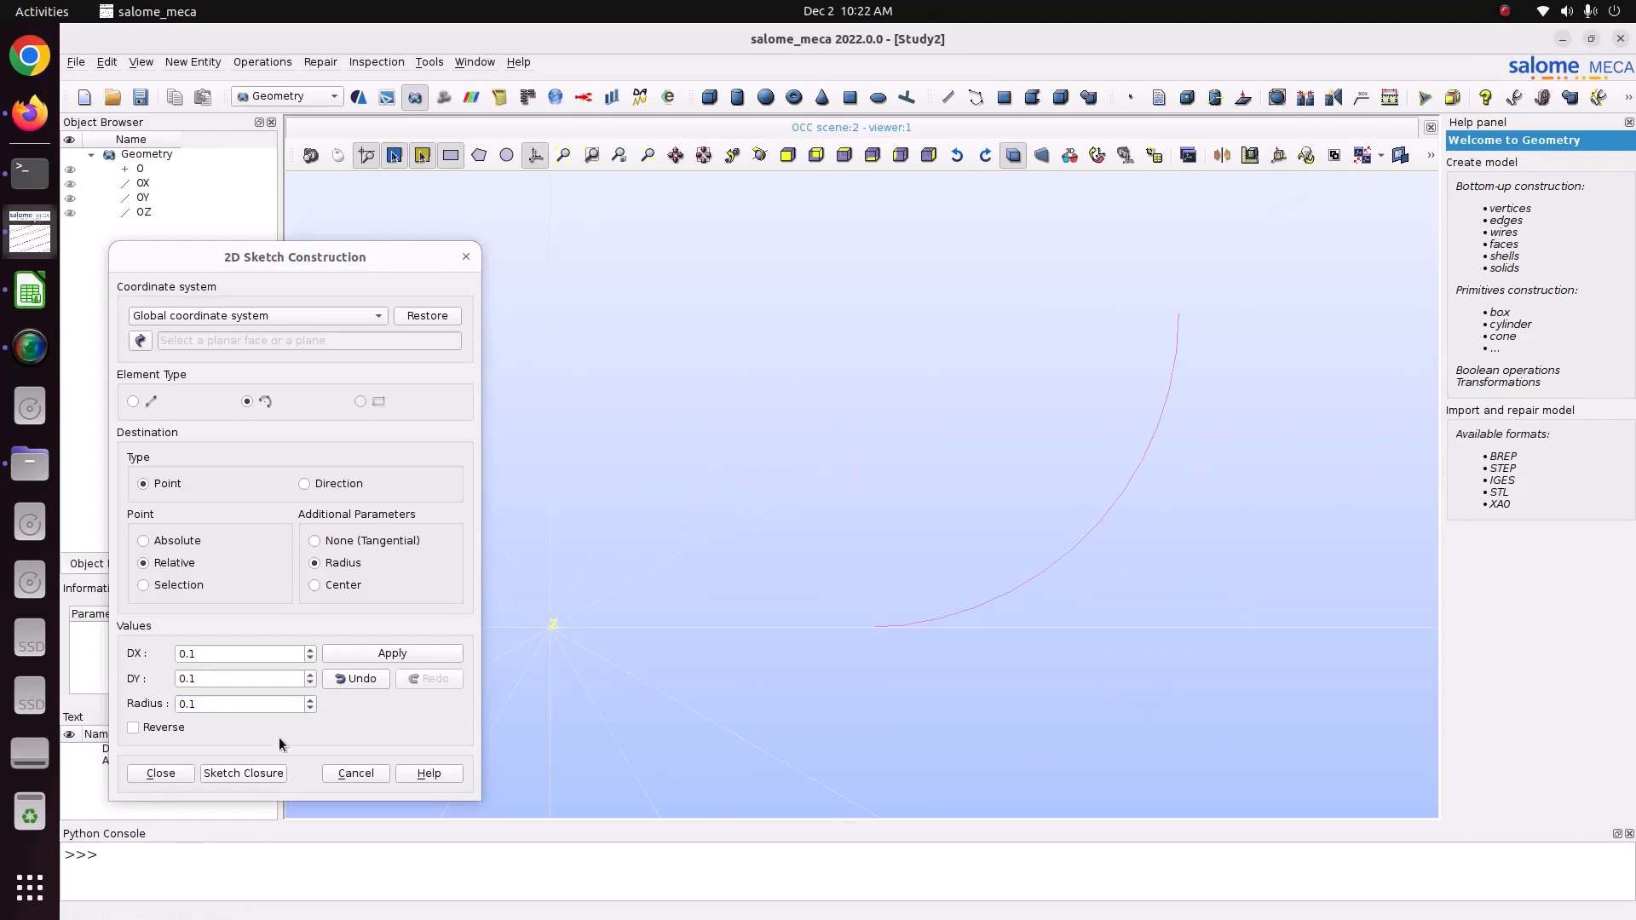
pyautogui.click(375, 654)
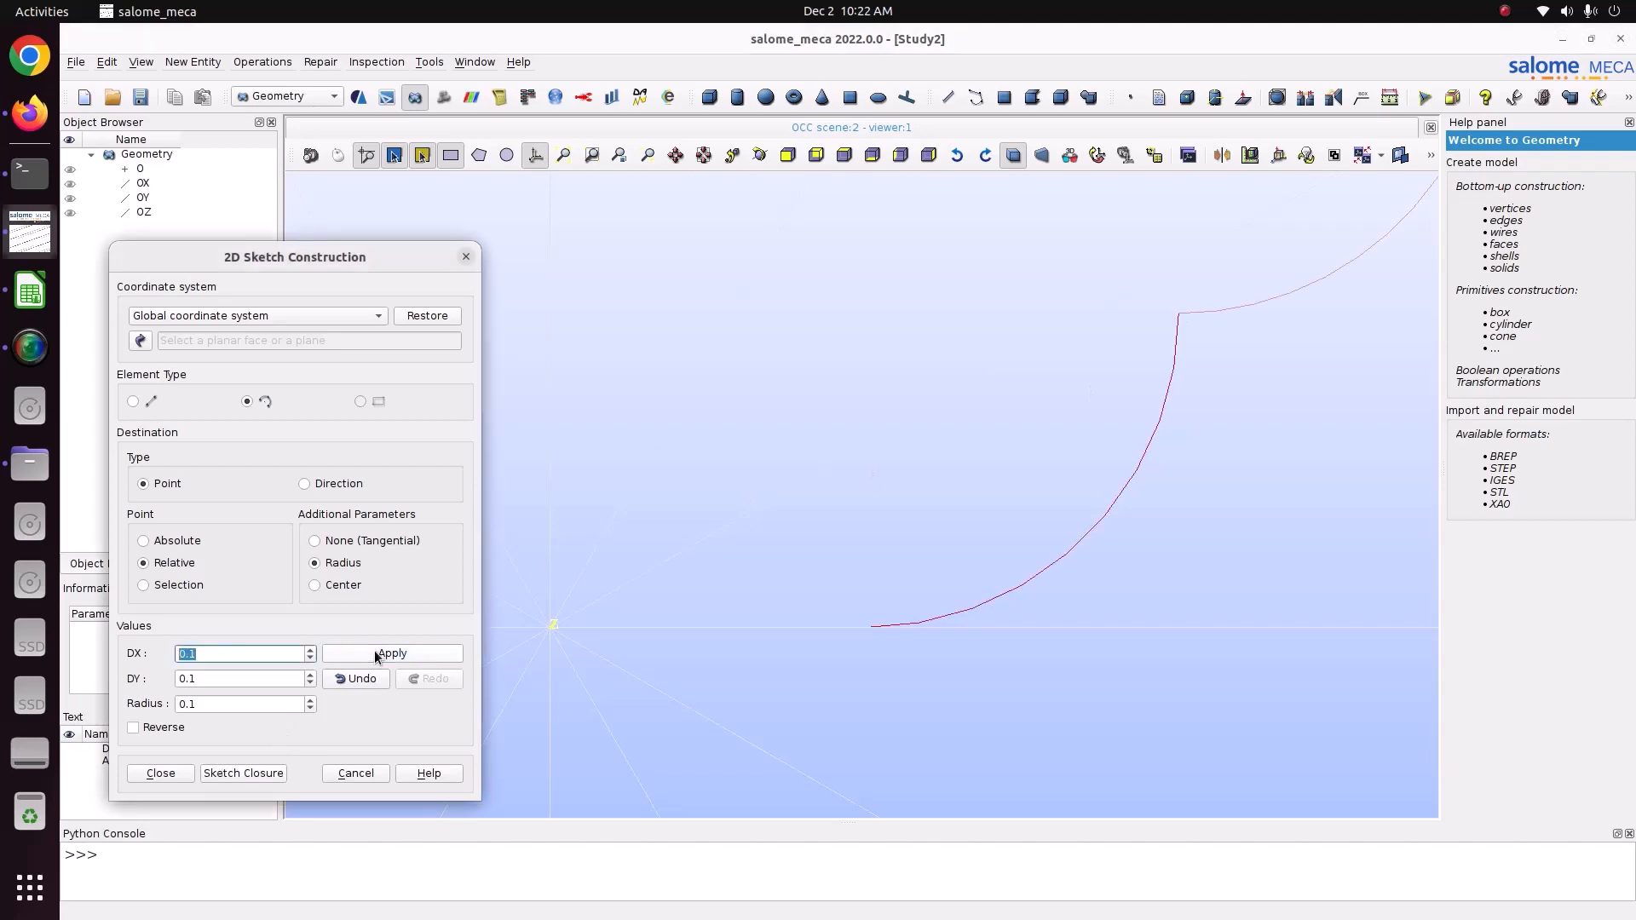
# Add a vertical line from the arc's end with relative DX 0, DY 0.1 and finish the sketch
pyautogui.scroll(-5, 745, 565)
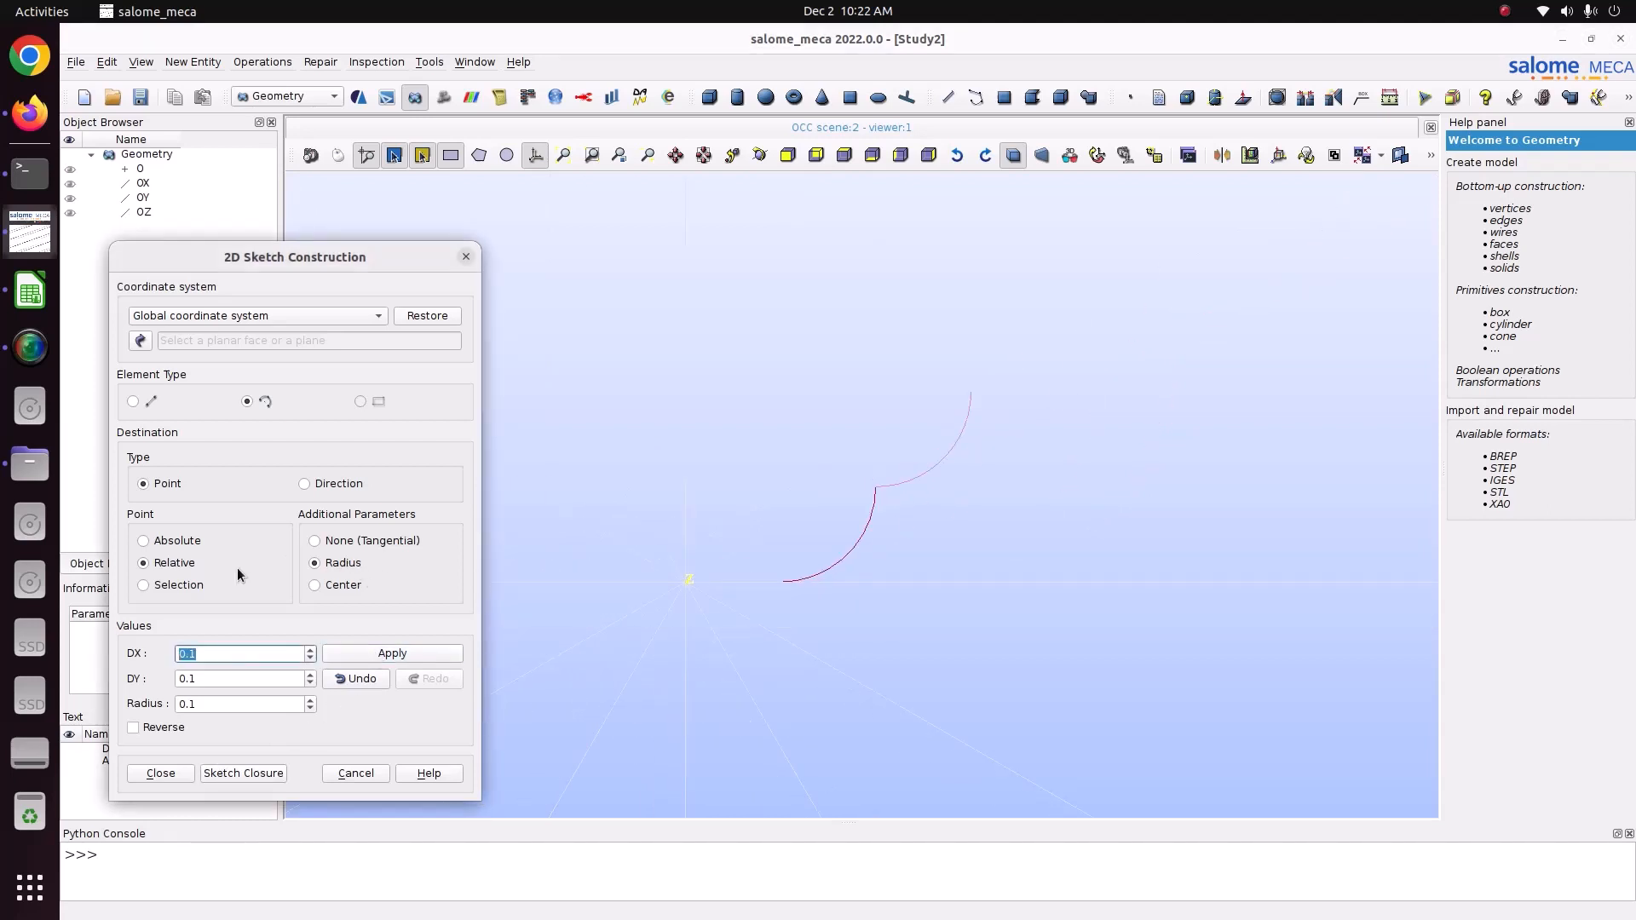
pyautogui.click(145, 401)
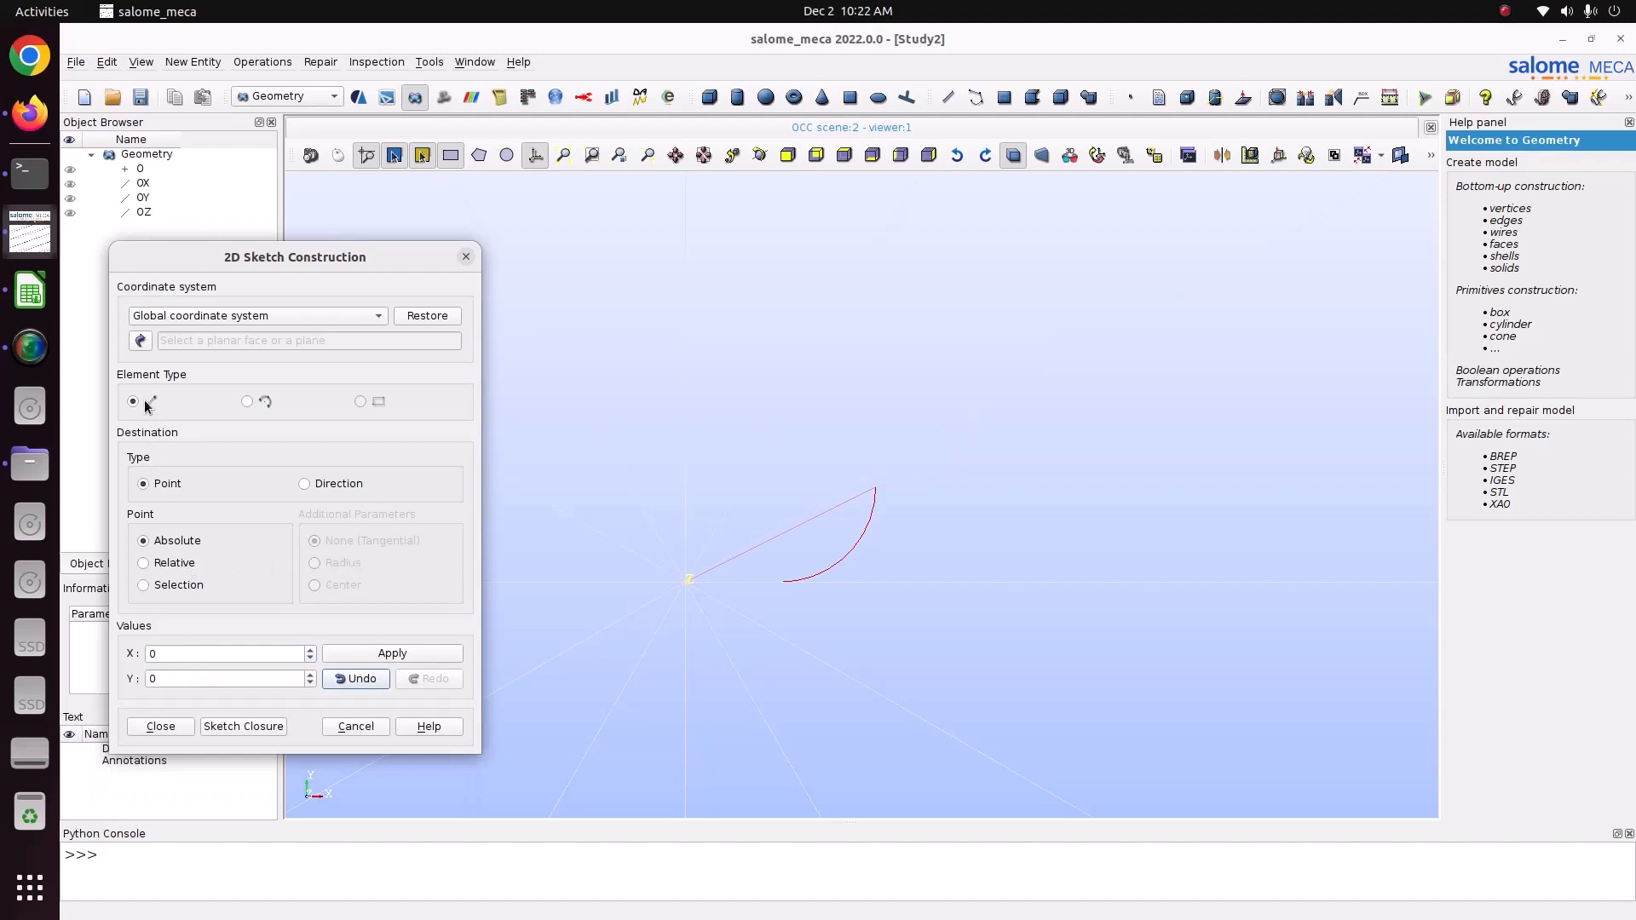
pyautogui.click(174, 563)
pyautogui.click(213, 653)
pyautogui.doubleClick(185, 680)
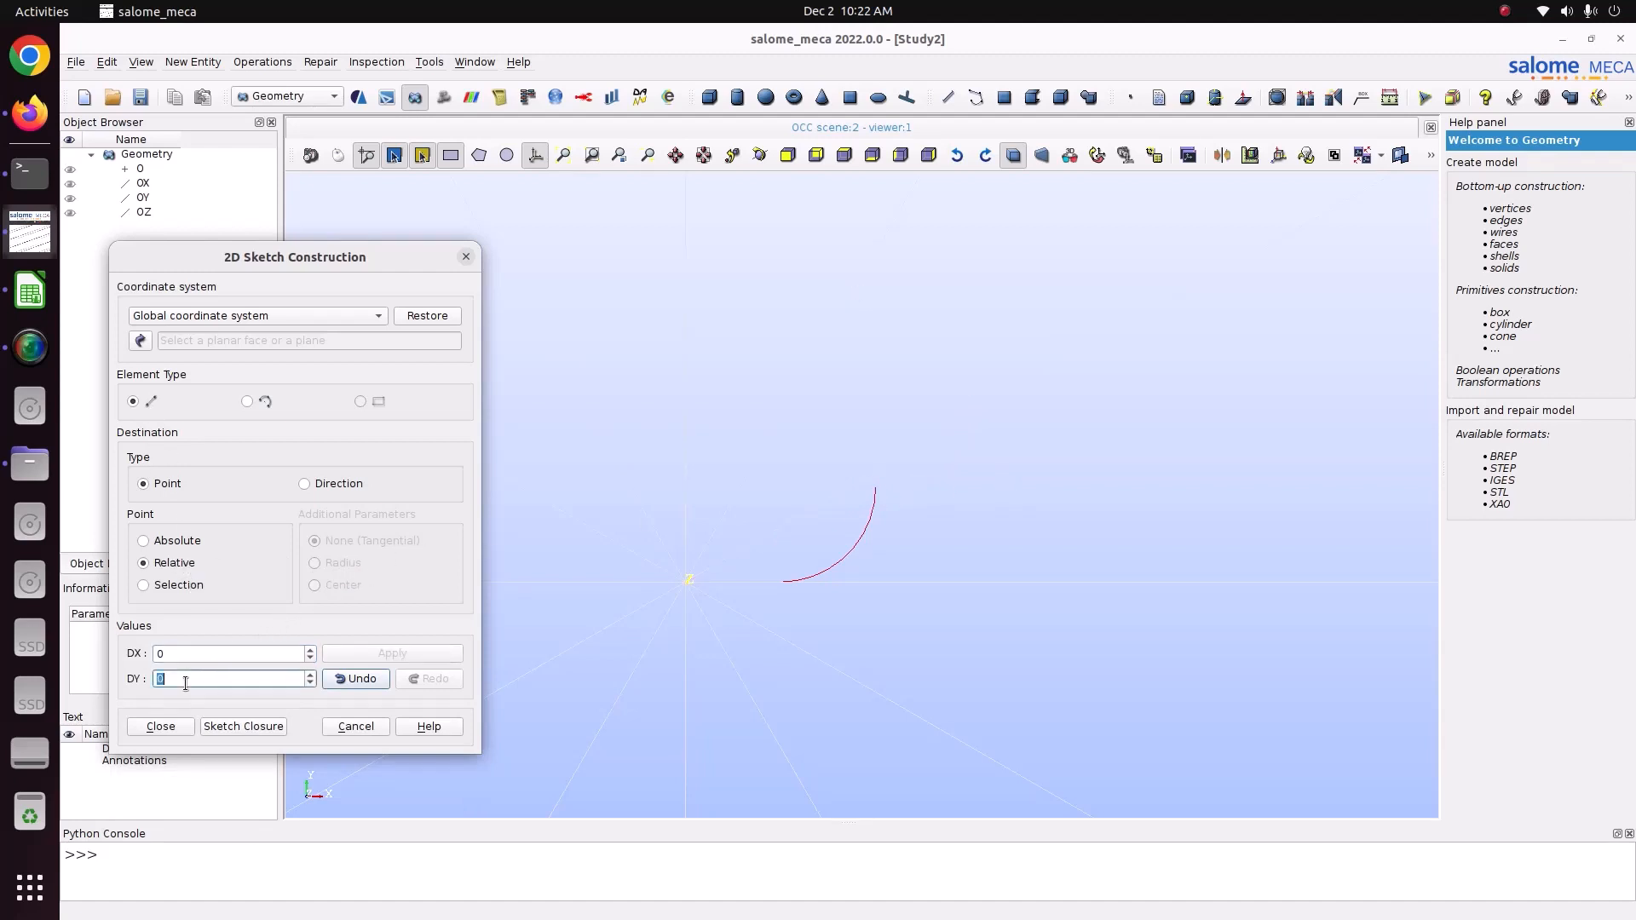
pyautogui.write('0.1')
pyautogui.click(394, 654)
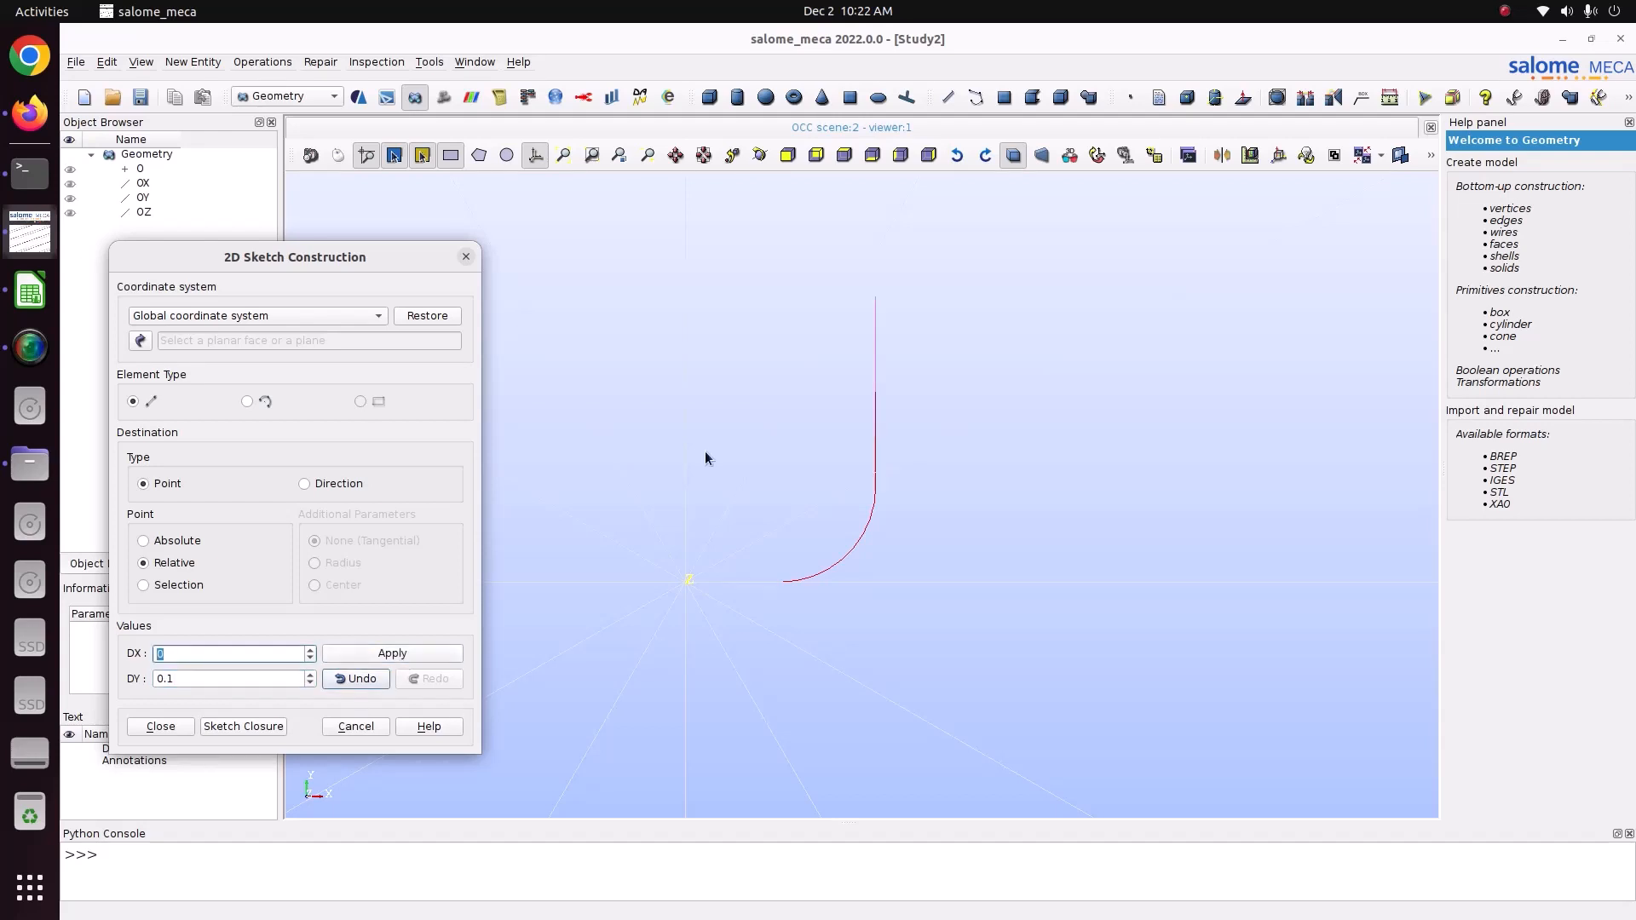
pyautogui.click(163, 729)
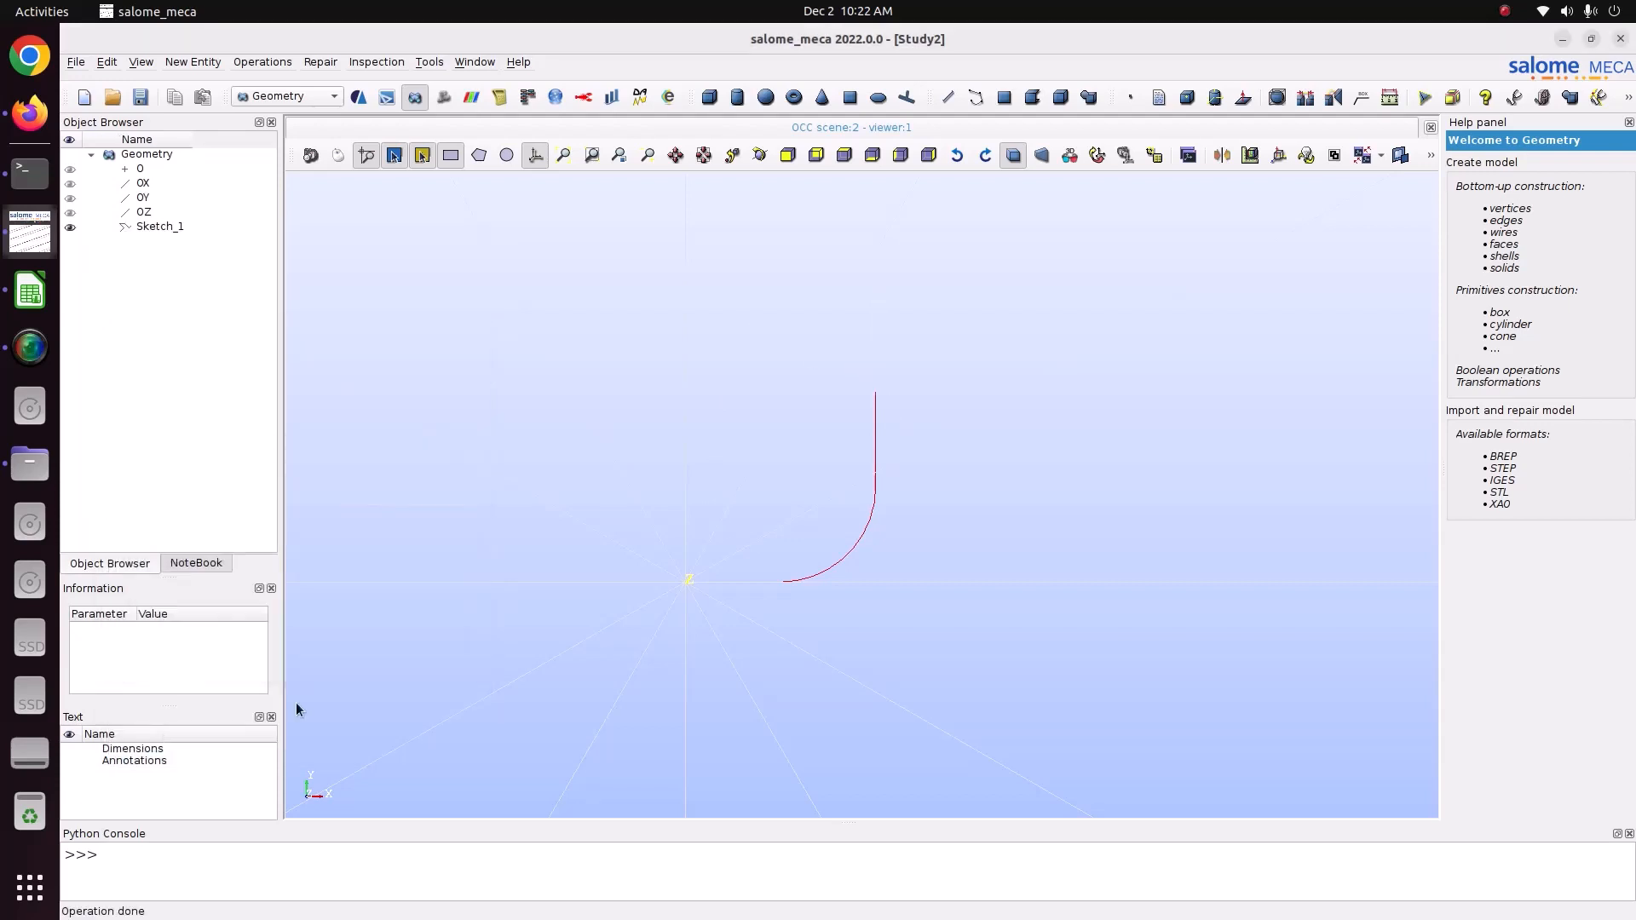
# Inspect the finished sketch path from an oblique 3D angle, with the axis trihedron temporarily hidden
pyautogui.click(166, 230)
pyautogui.click(760, 154)
pyautogui.moveTo(835, 324); pyautogui.dragTo(911, 401)
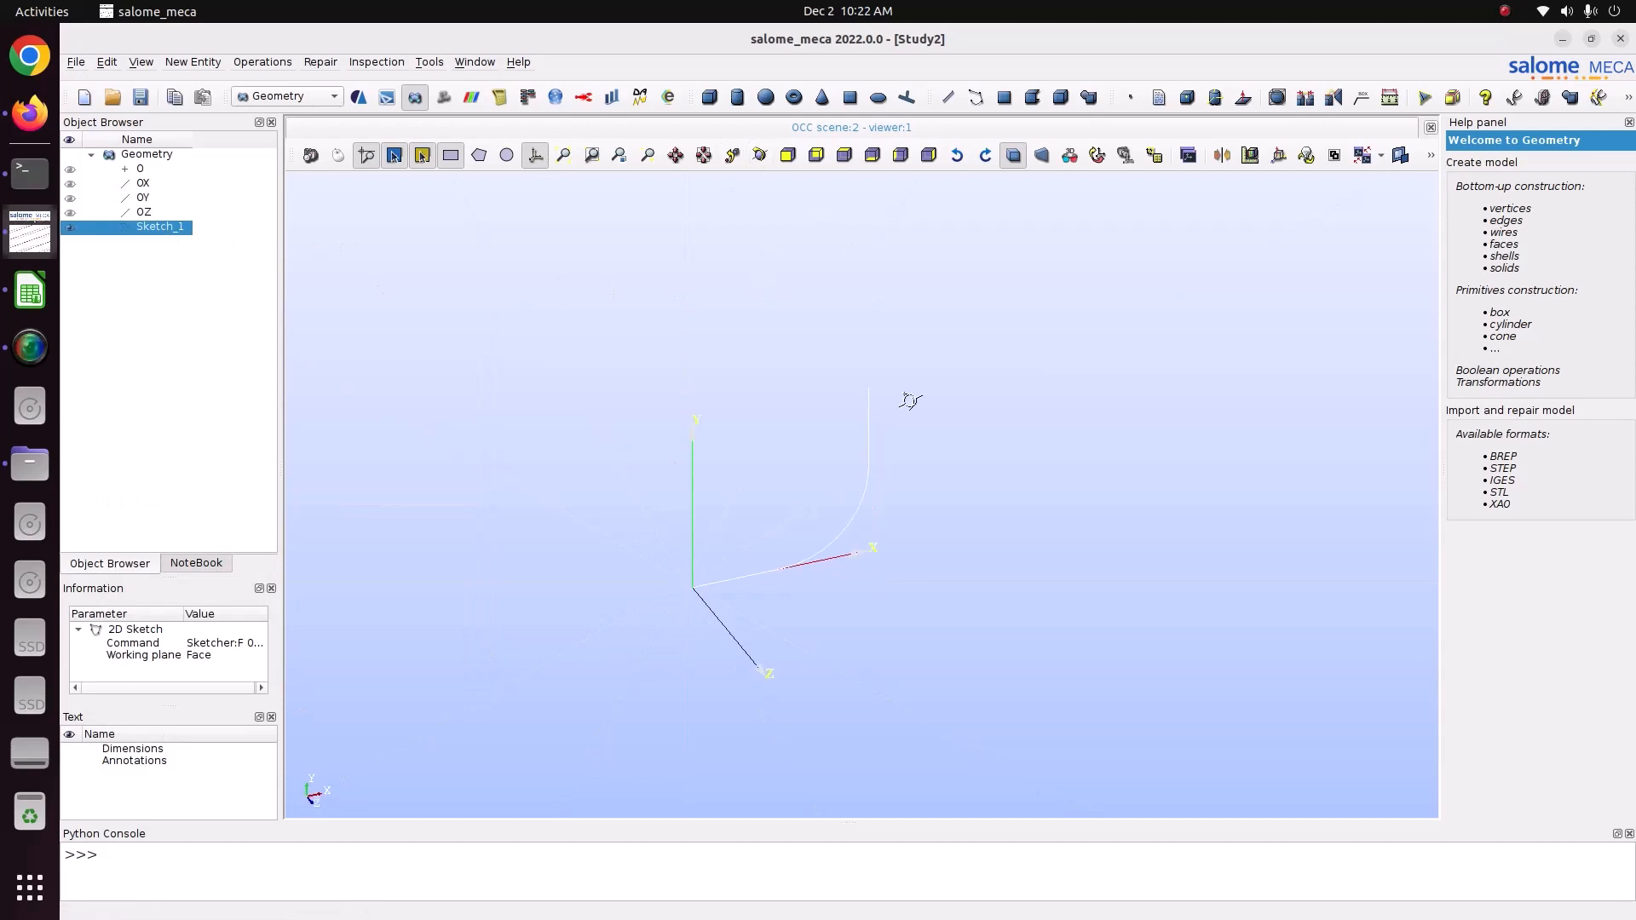
pyautogui.click(535, 155)
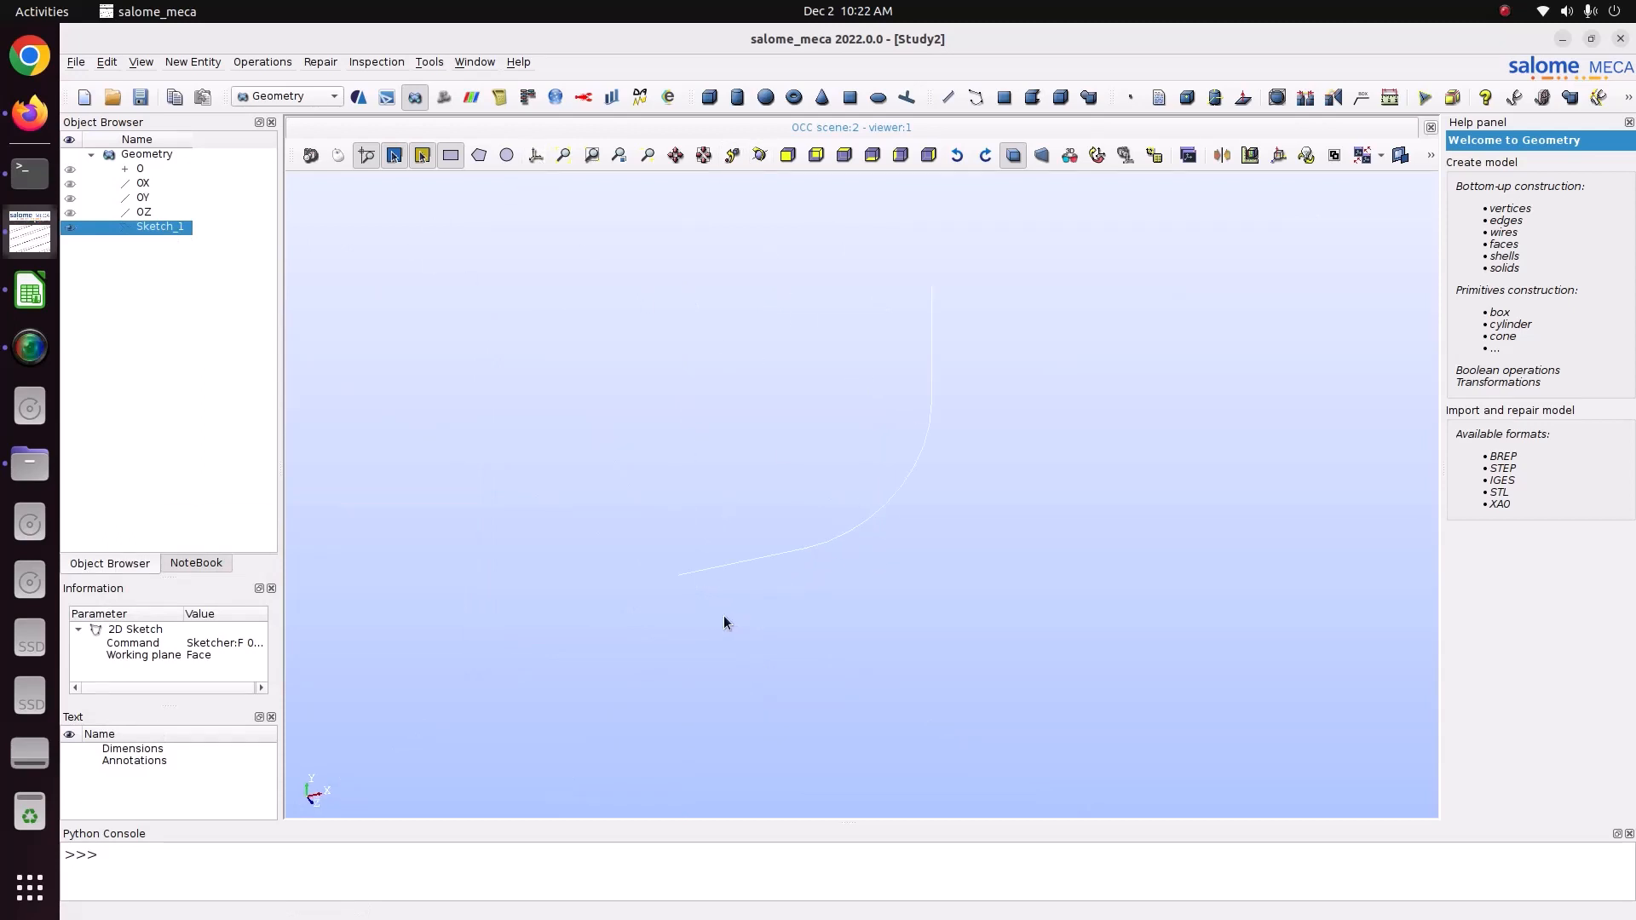
pyautogui.moveTo(923, 564); pyautogui.dragTo(782, 579)
pyautogui.click(535, 154)
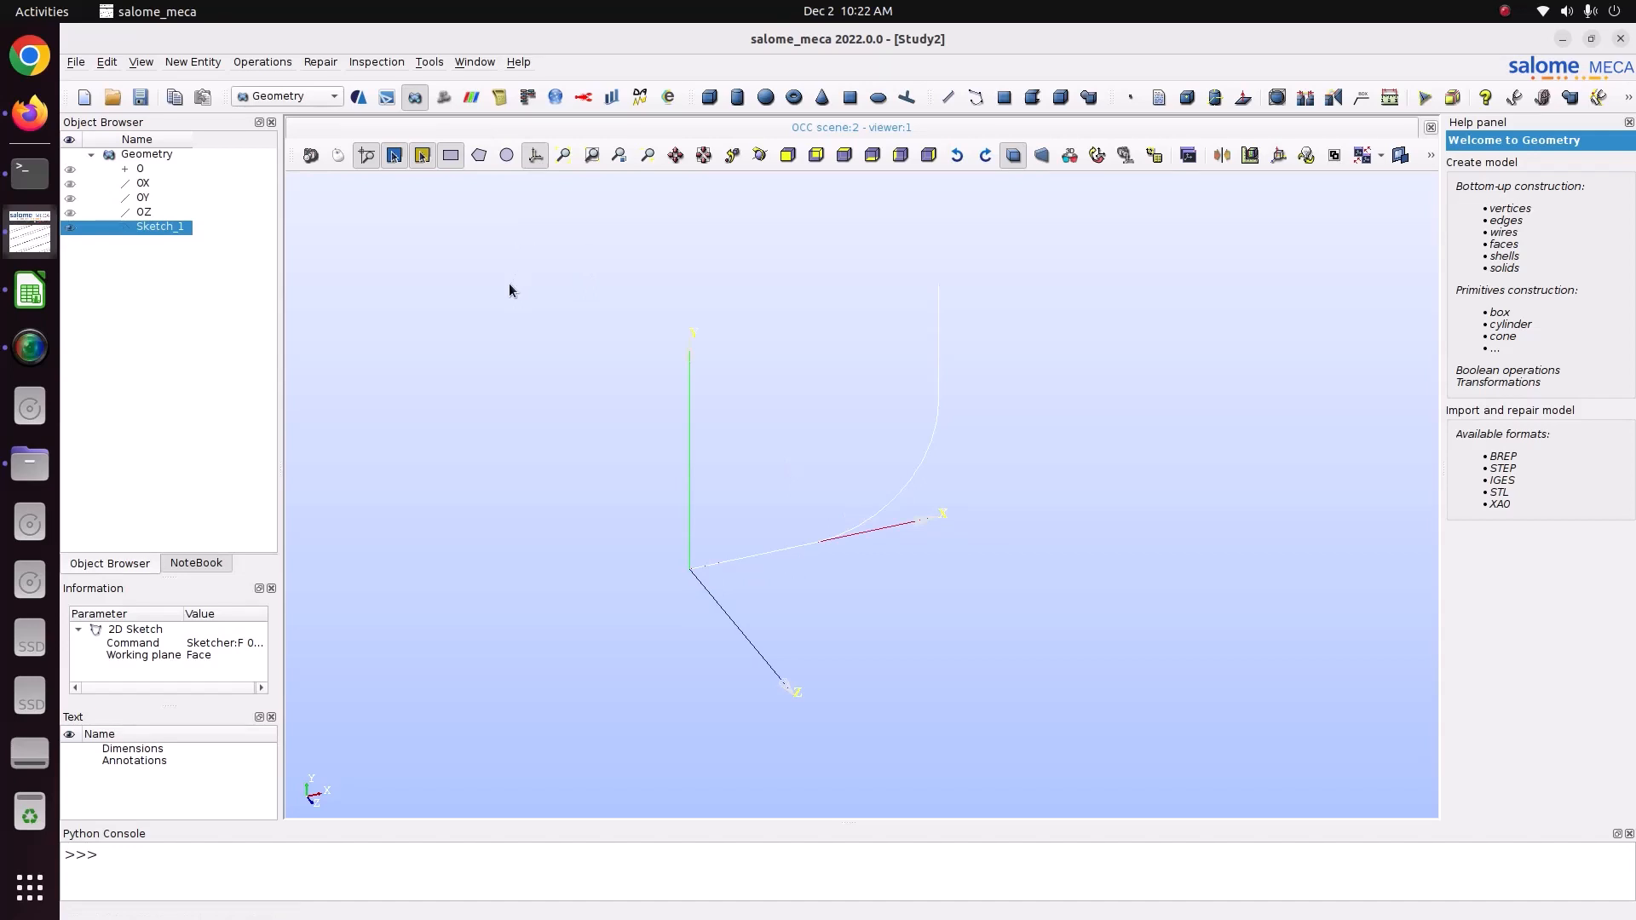
pyautogui.click(199, 63)
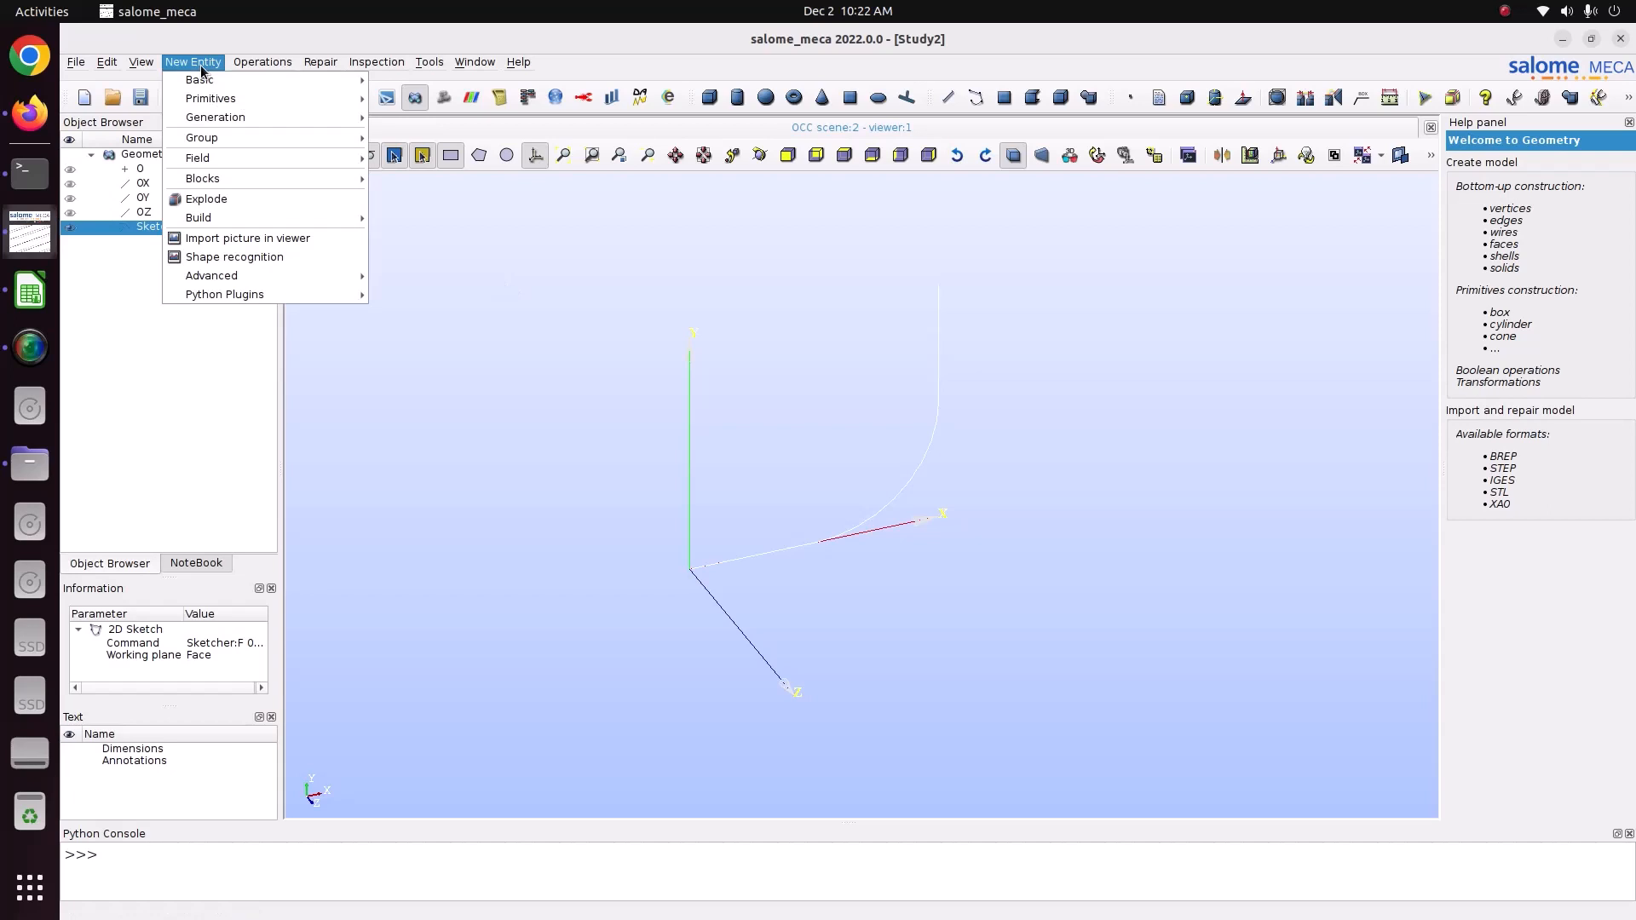
pyautogui.moveTo(215, 80)
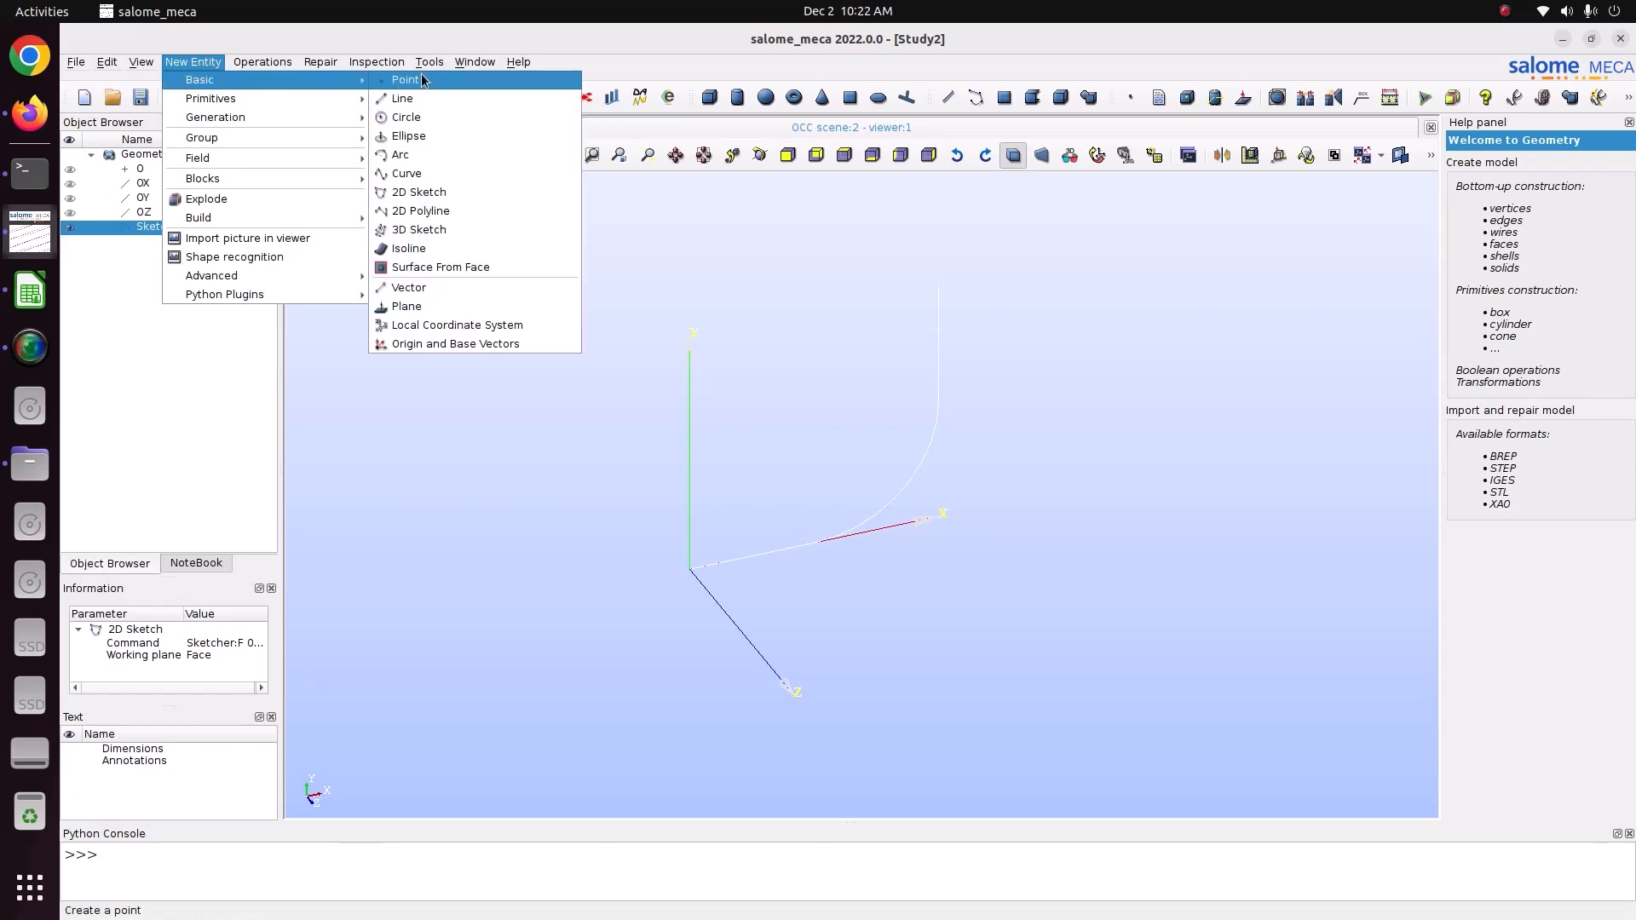
pyautogui.click(419, 193)
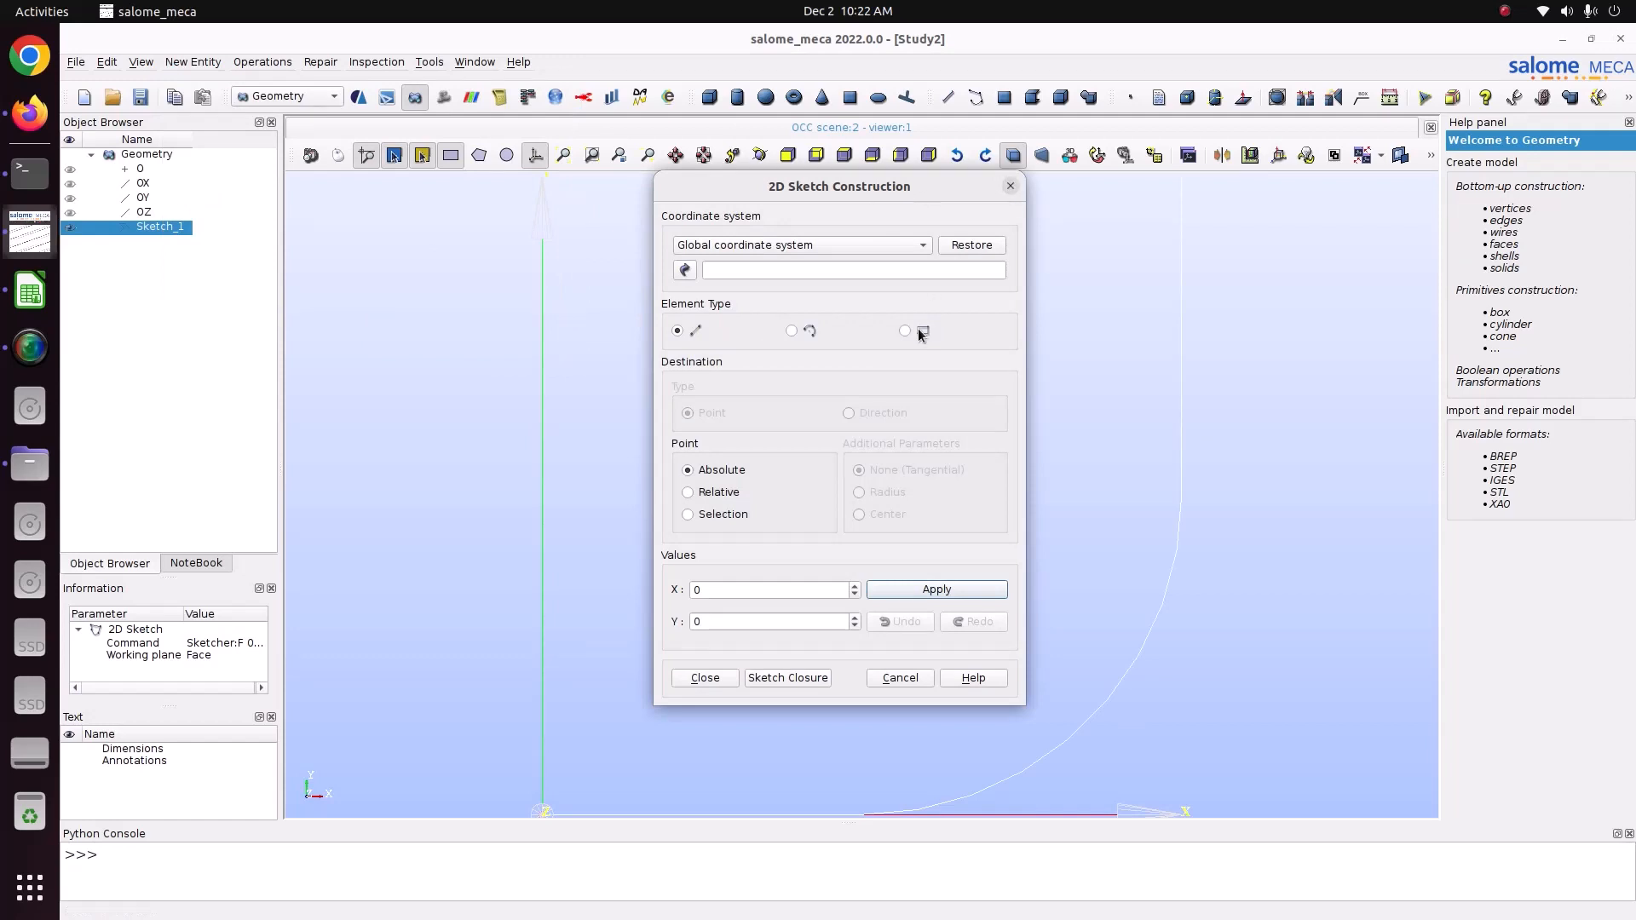
pyautogui.click(1010, 186)
# Set up a circle centred on point O with OX as its normal vector and a radius of 0.1
pyautogui.click(205, 63)
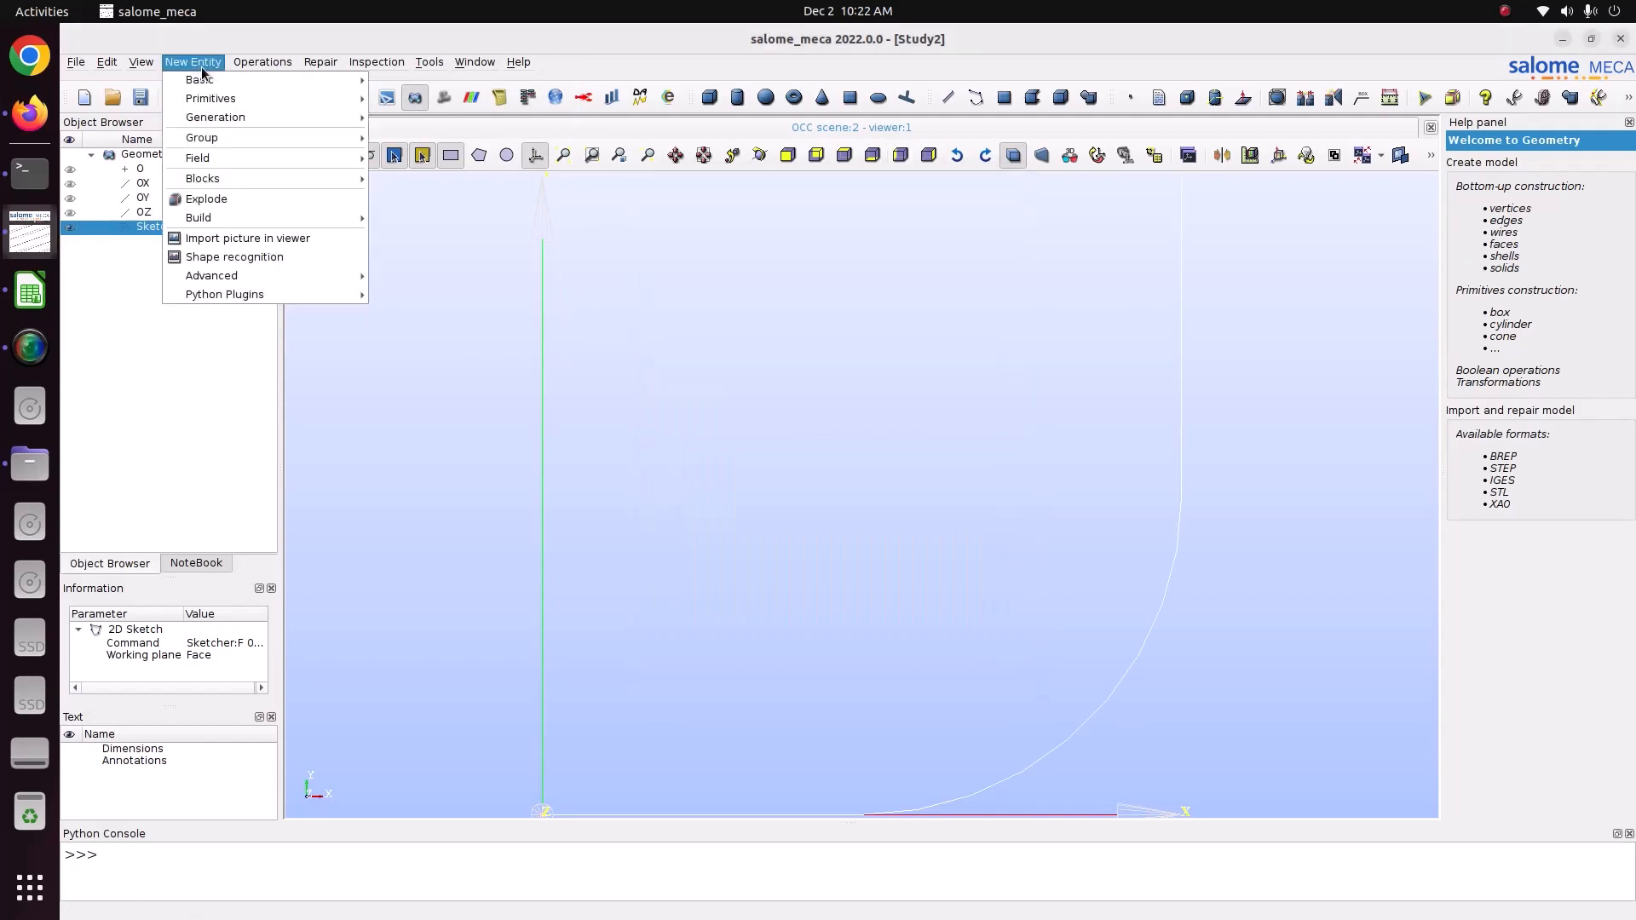
pyautogui.moveTo(262, 83)
pyautogui.click(406, 117)
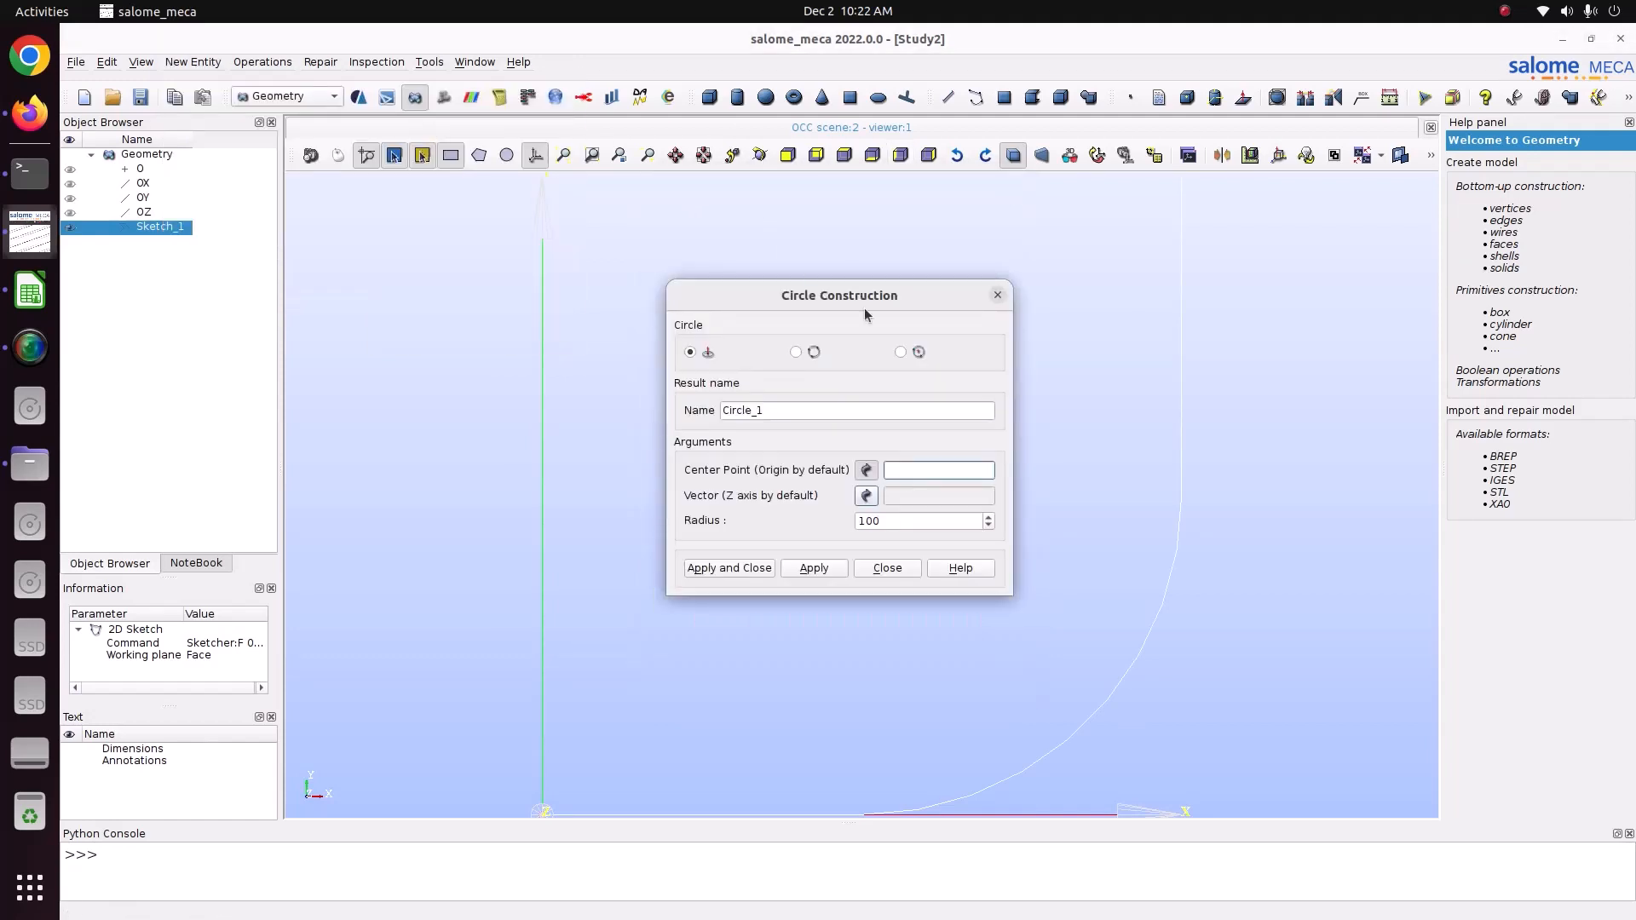
pyautogui.scroll(-3, 697, 515)
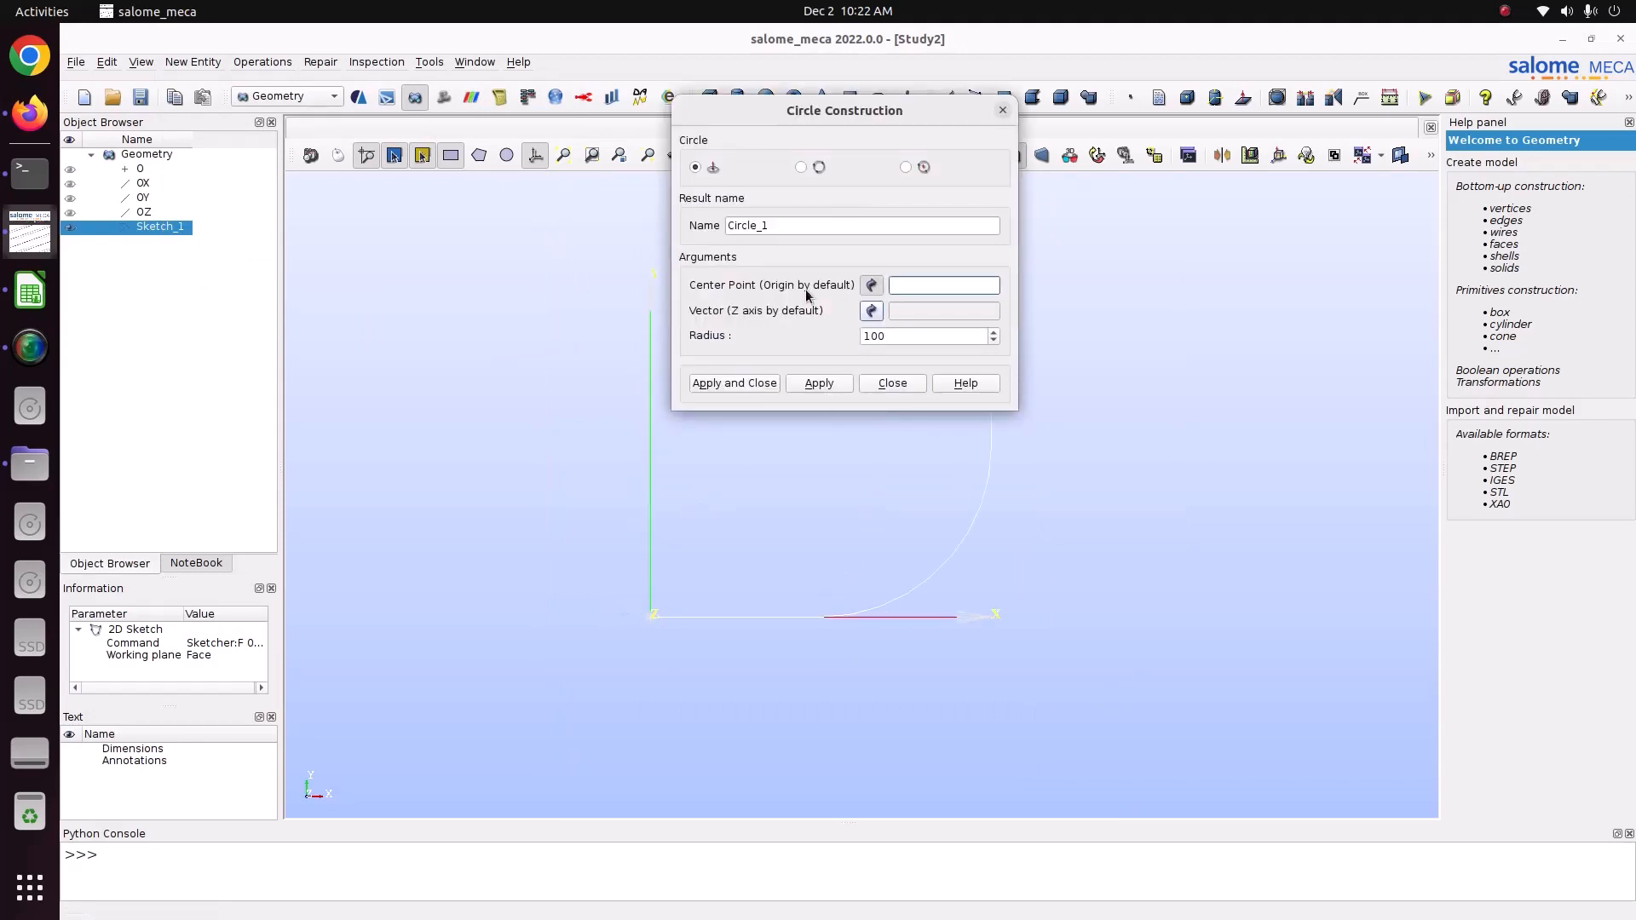
pyautogui.click(141, 169)
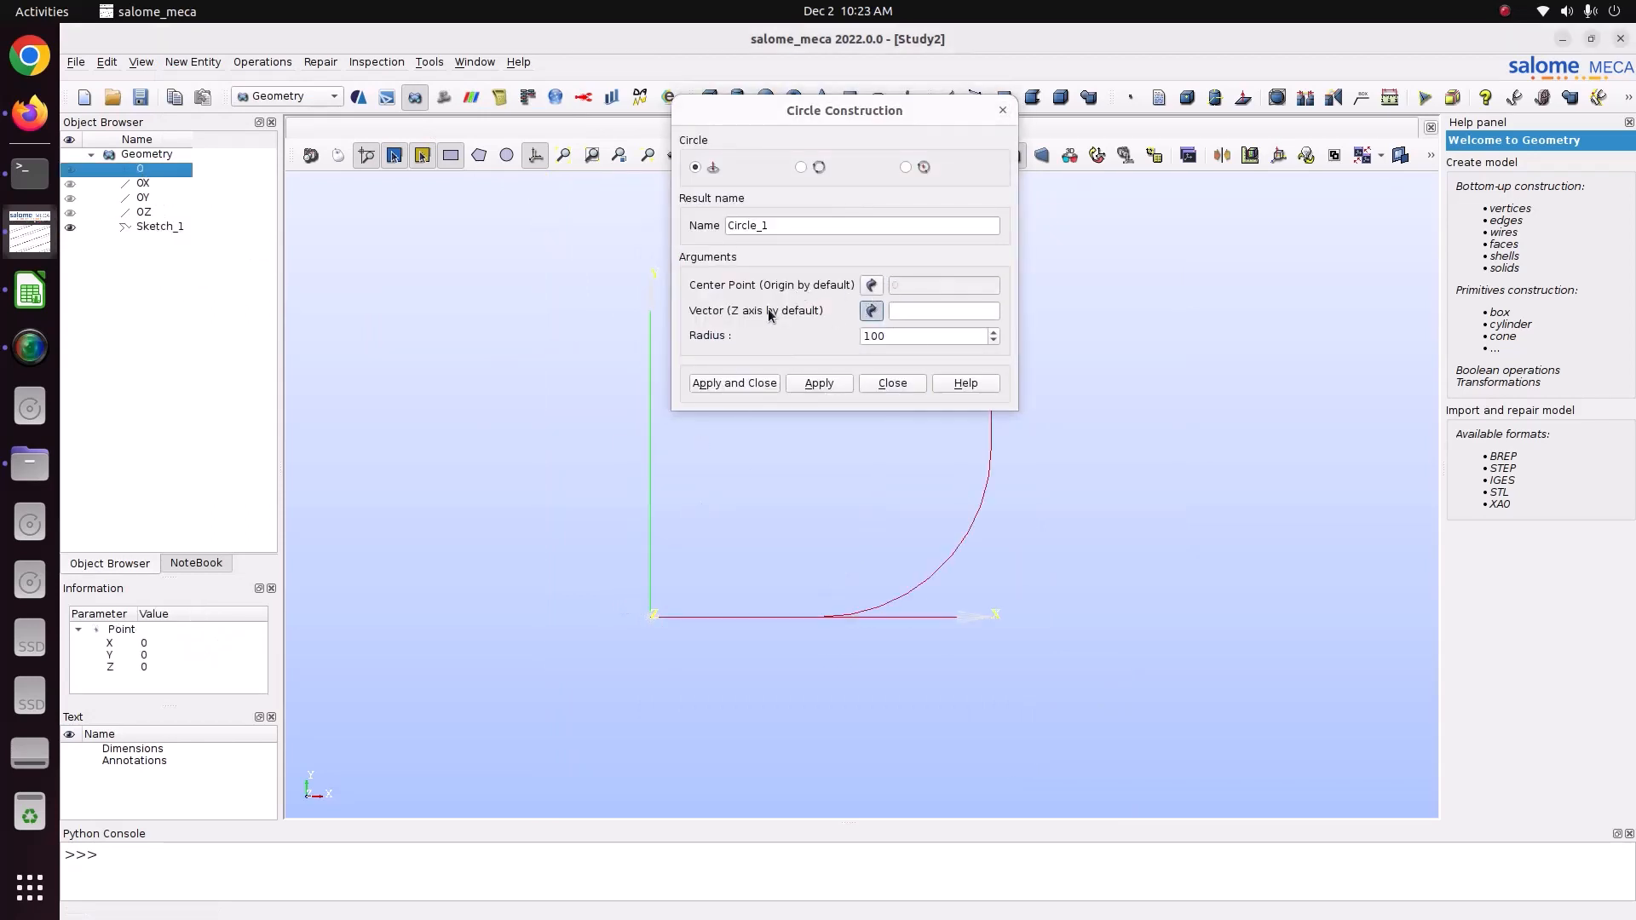
pyautogui.scroll(3, 653, 617)
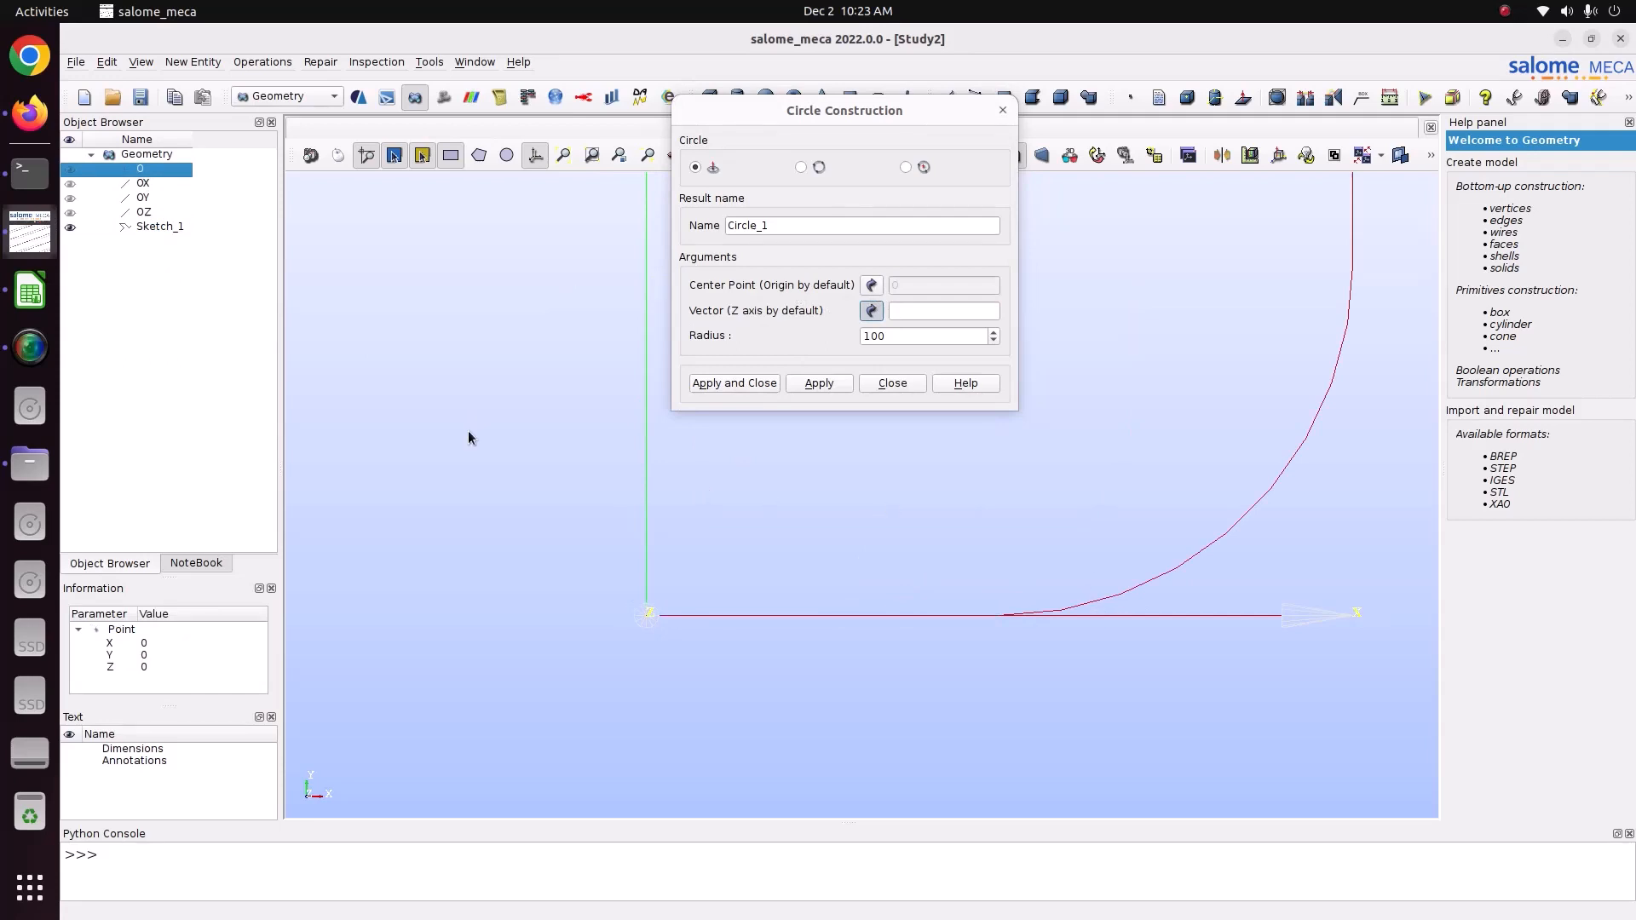
pyautogui.click(153, 188)
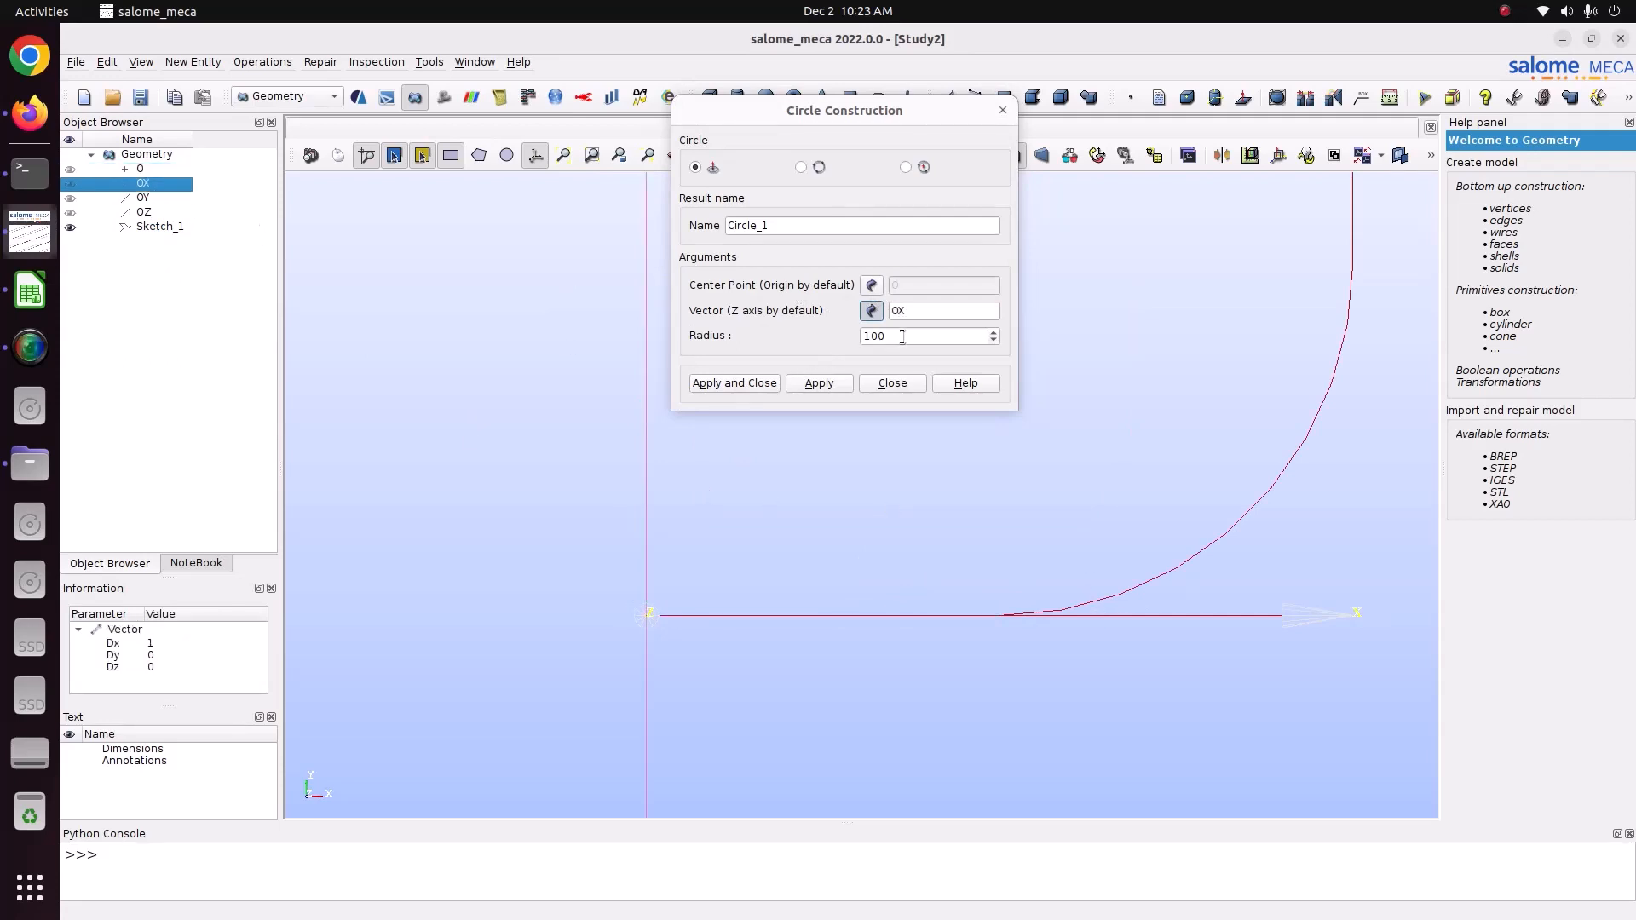
pyautogui.moveTo(903, 338); pyautogui.dragTo(759, 319)
pyautogui.write('0.1')
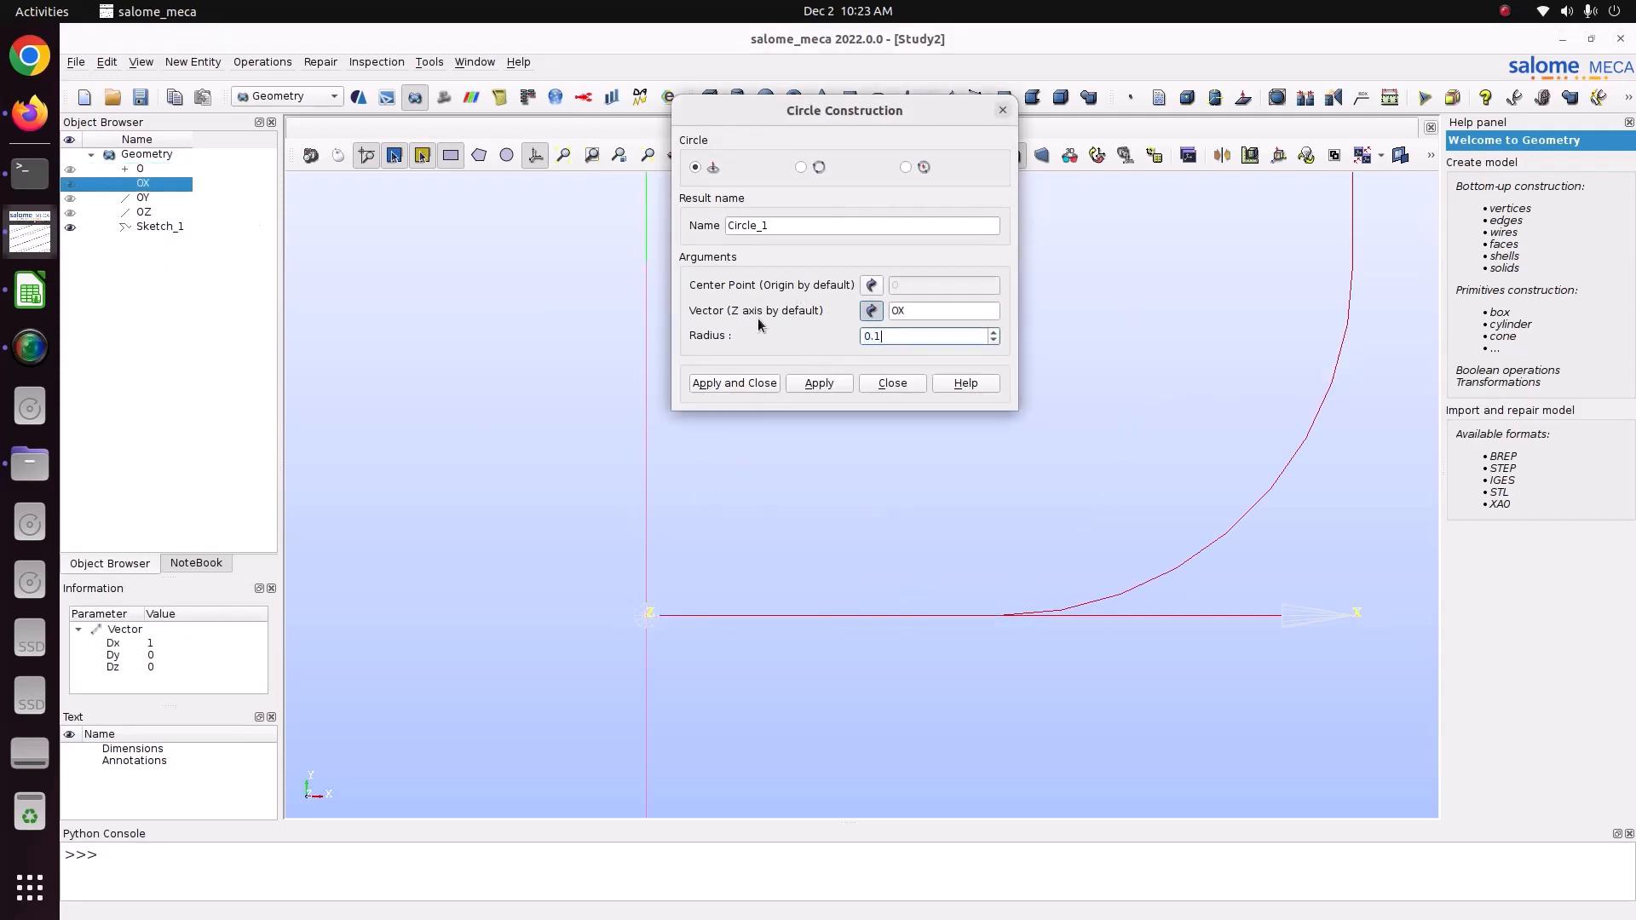
# Check the circle preview in an oblique 3D view, set the circle's radius to 0.02 and create it
pyautogui.moveTo(811, 116); pyautogui.dragTo(294, 154)
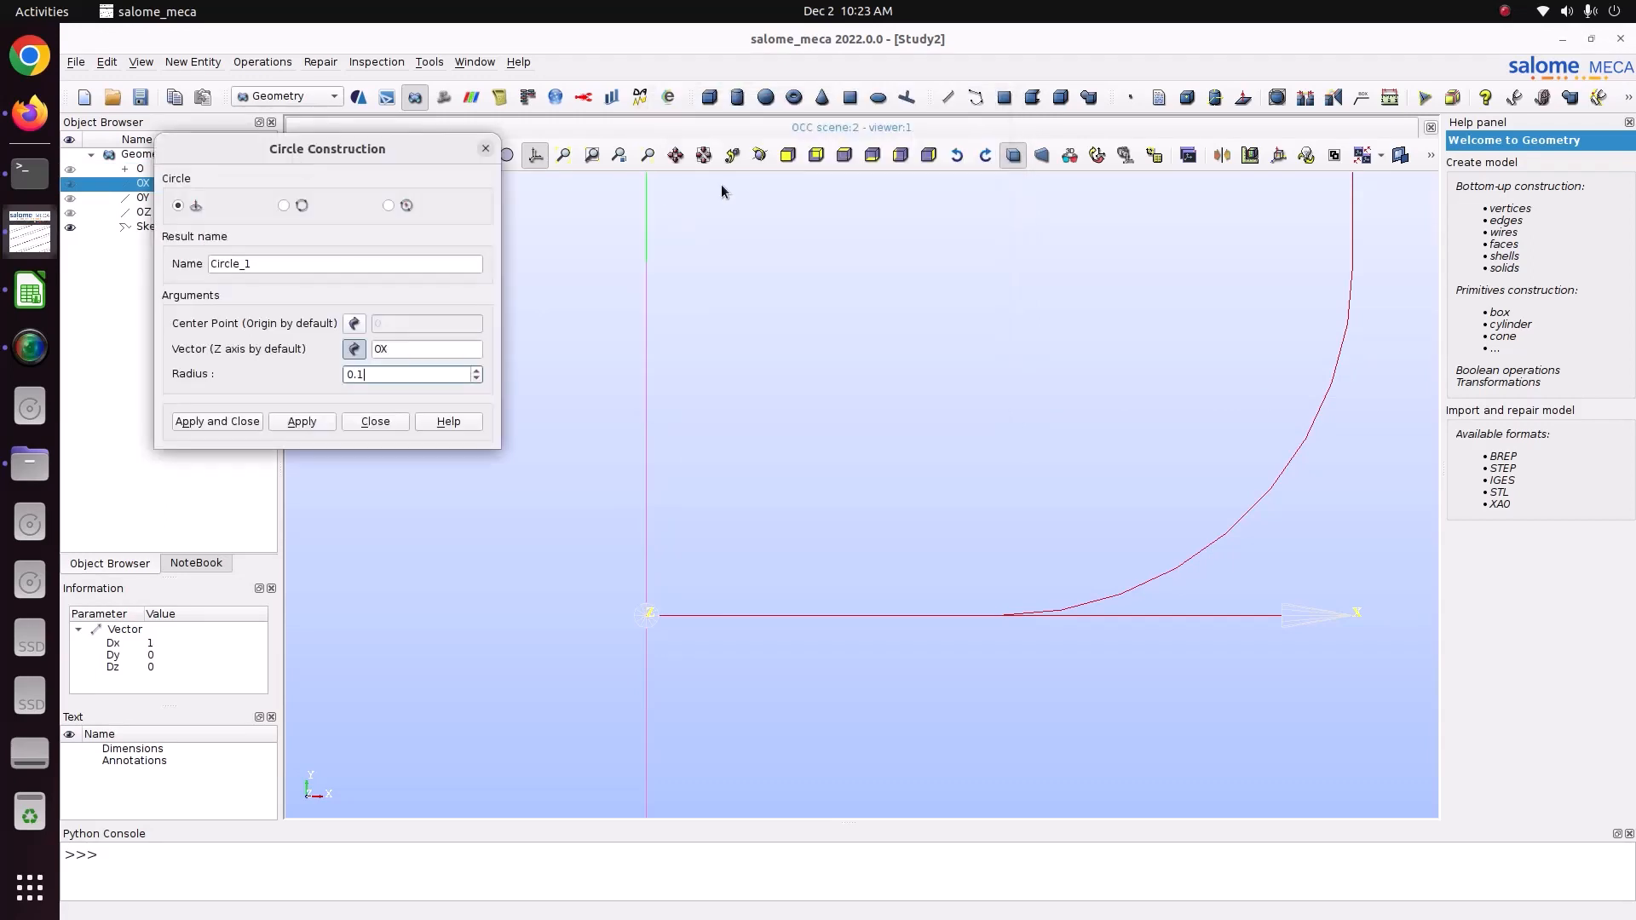
pyautogui.click(759, 155)
pyautogui.moveTo(886, 256); pyautogui.dragTo(926, 499)
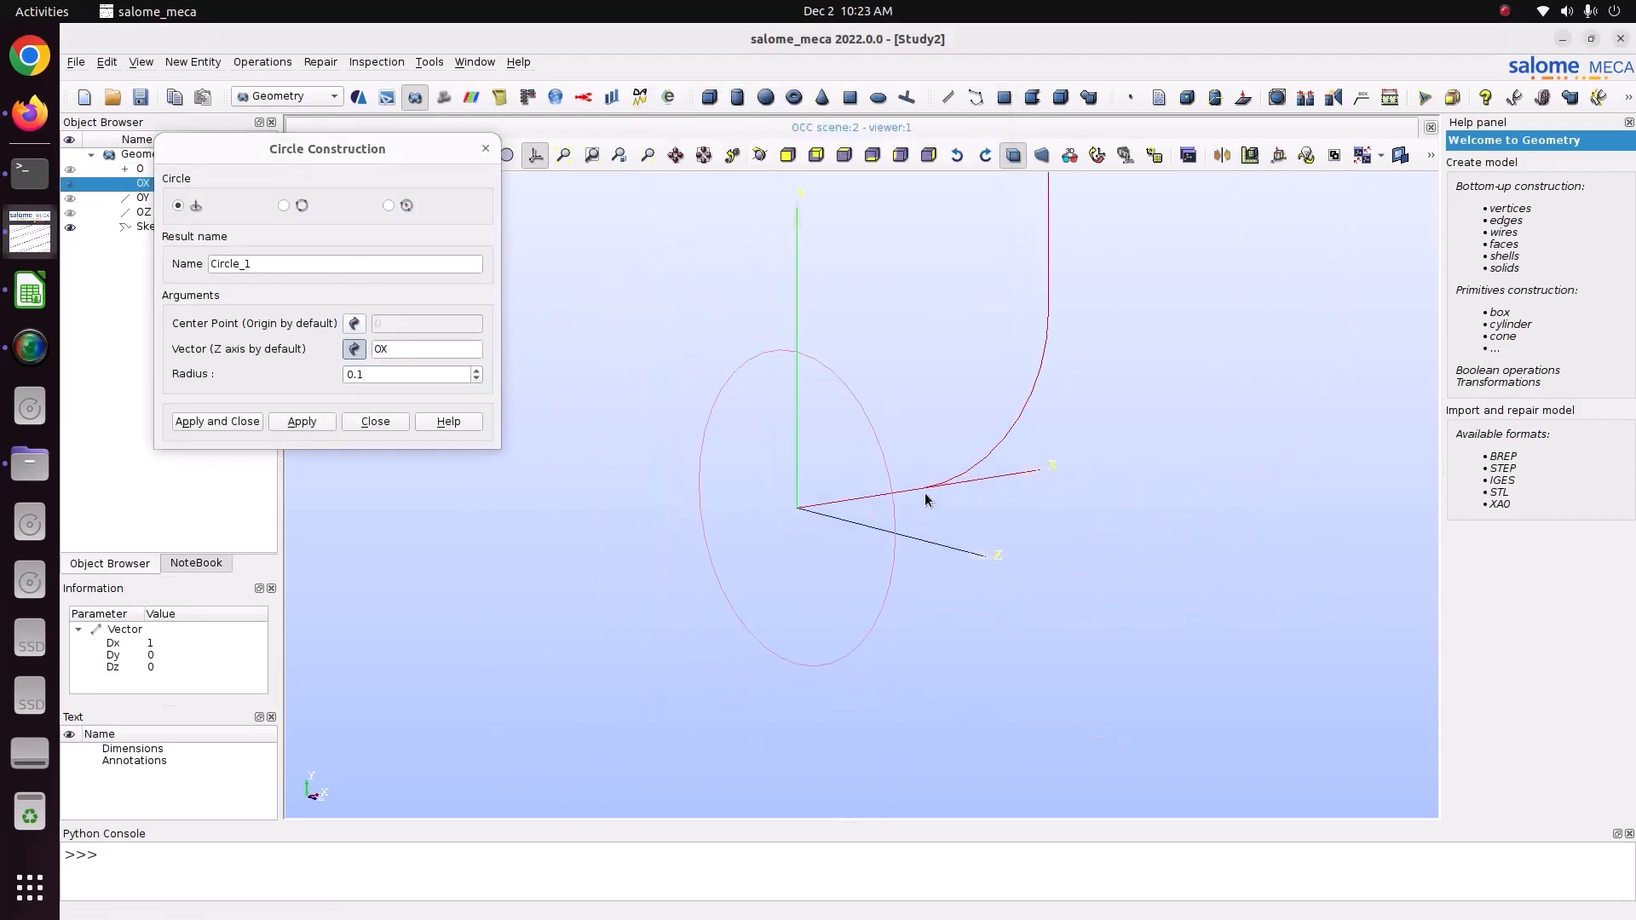
pyautogui.click(392, 374)
pyautogui.press('BackSpace')
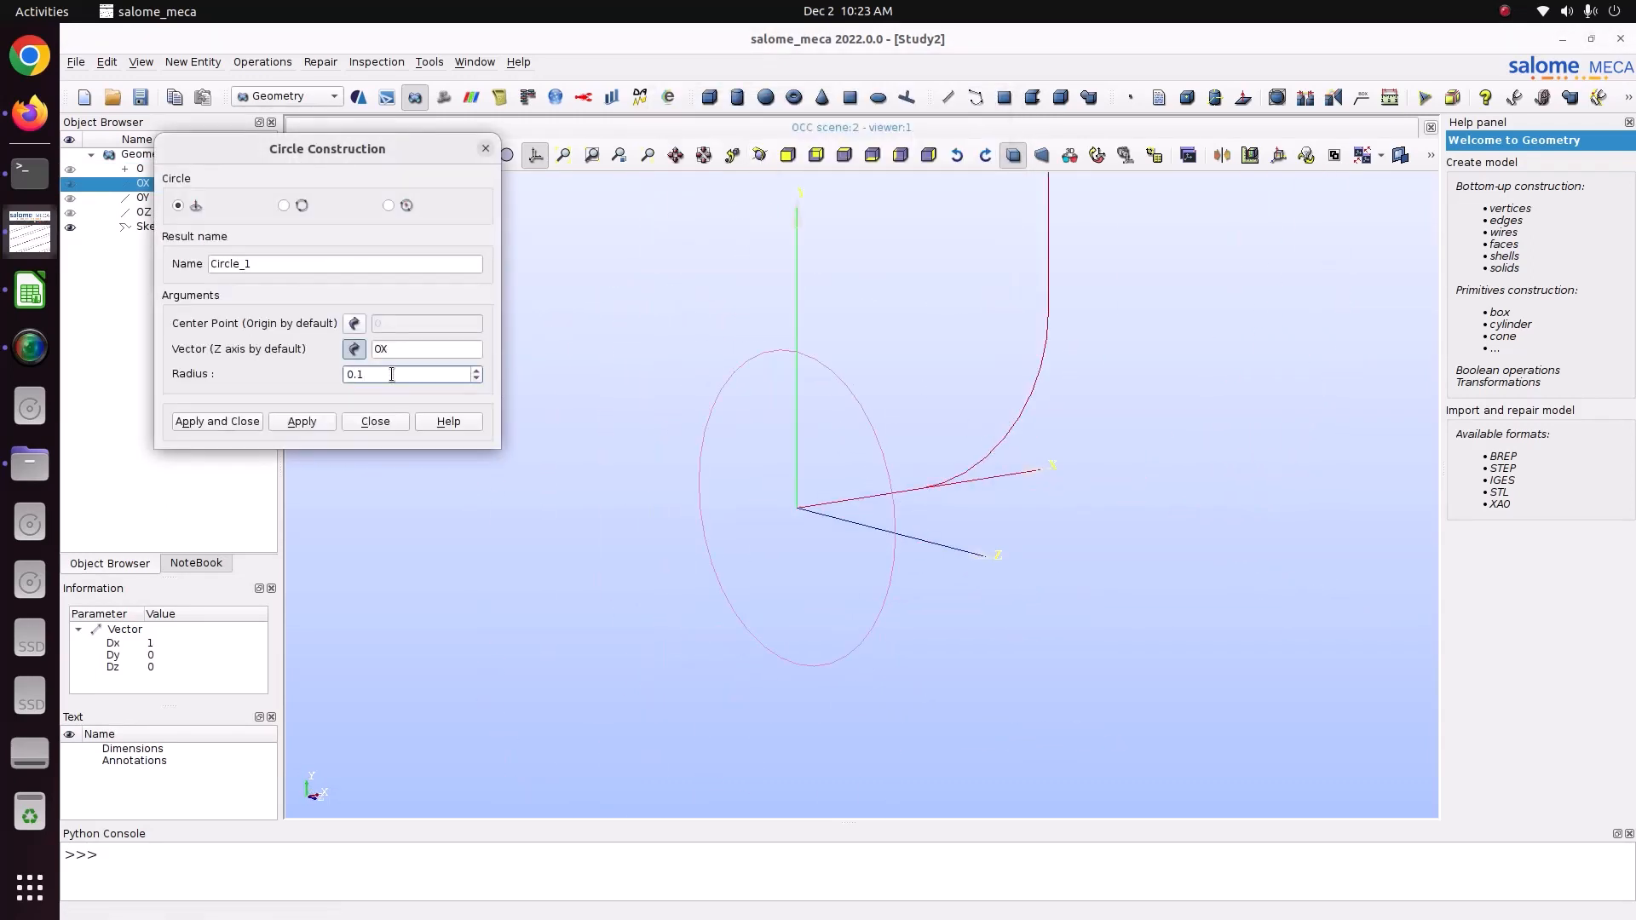
pyautogui.write('05')
pyautogui.press('BackSpace')
pyautogui.write('2')
pyautogui.click(231, 422)
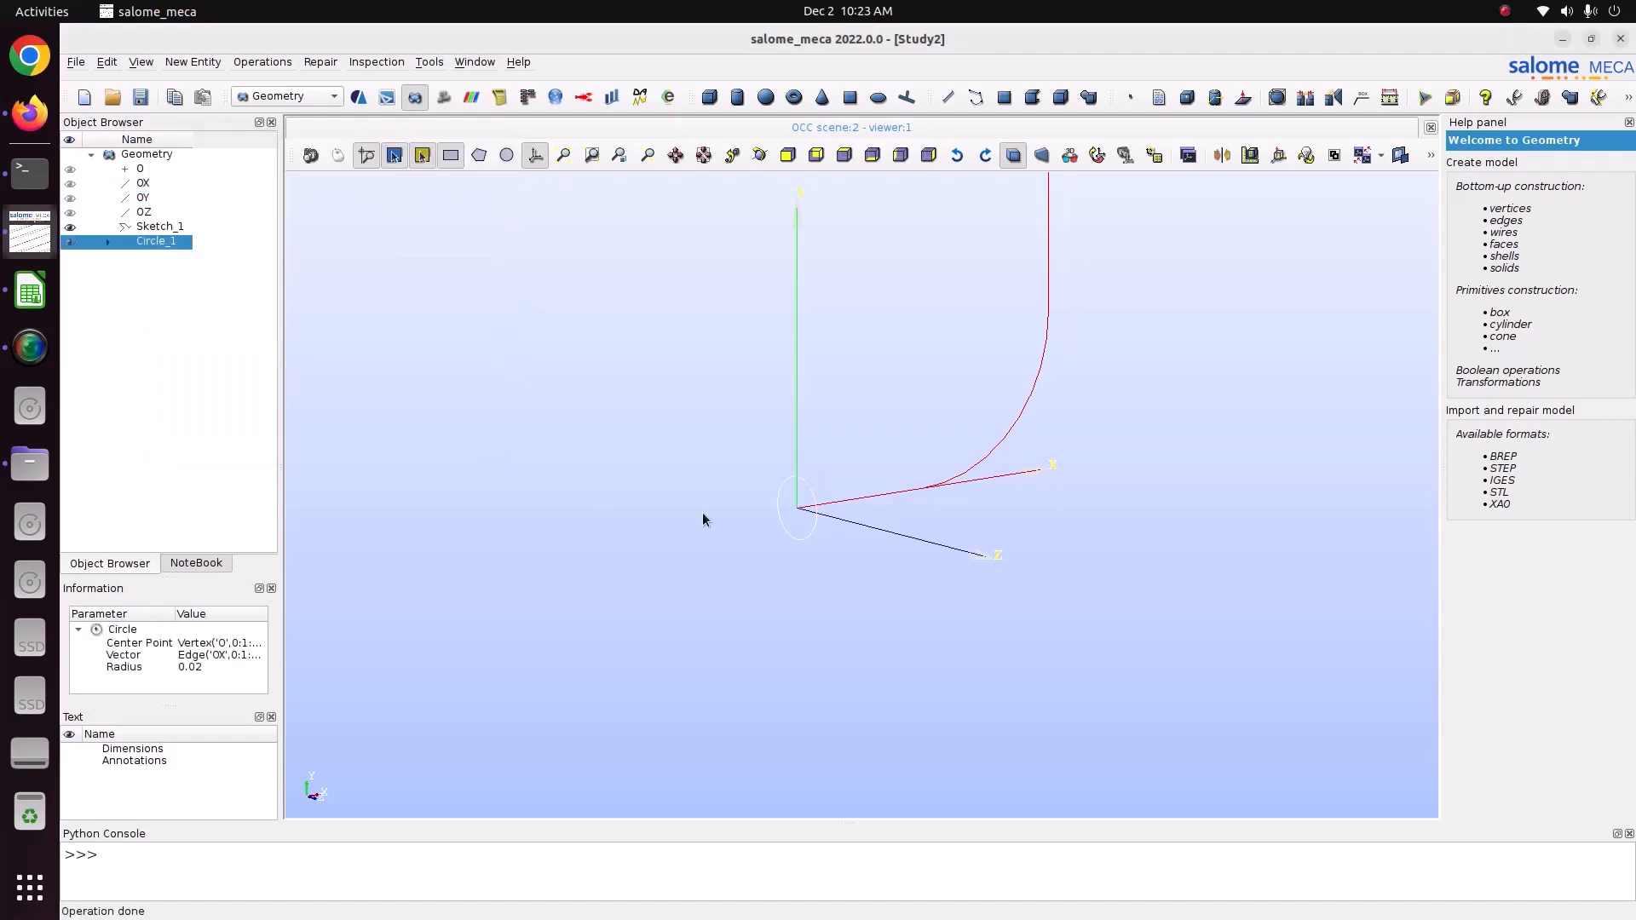
# Build a planar face from Circle_1
pyautogui.scroll(4, 703, 513)
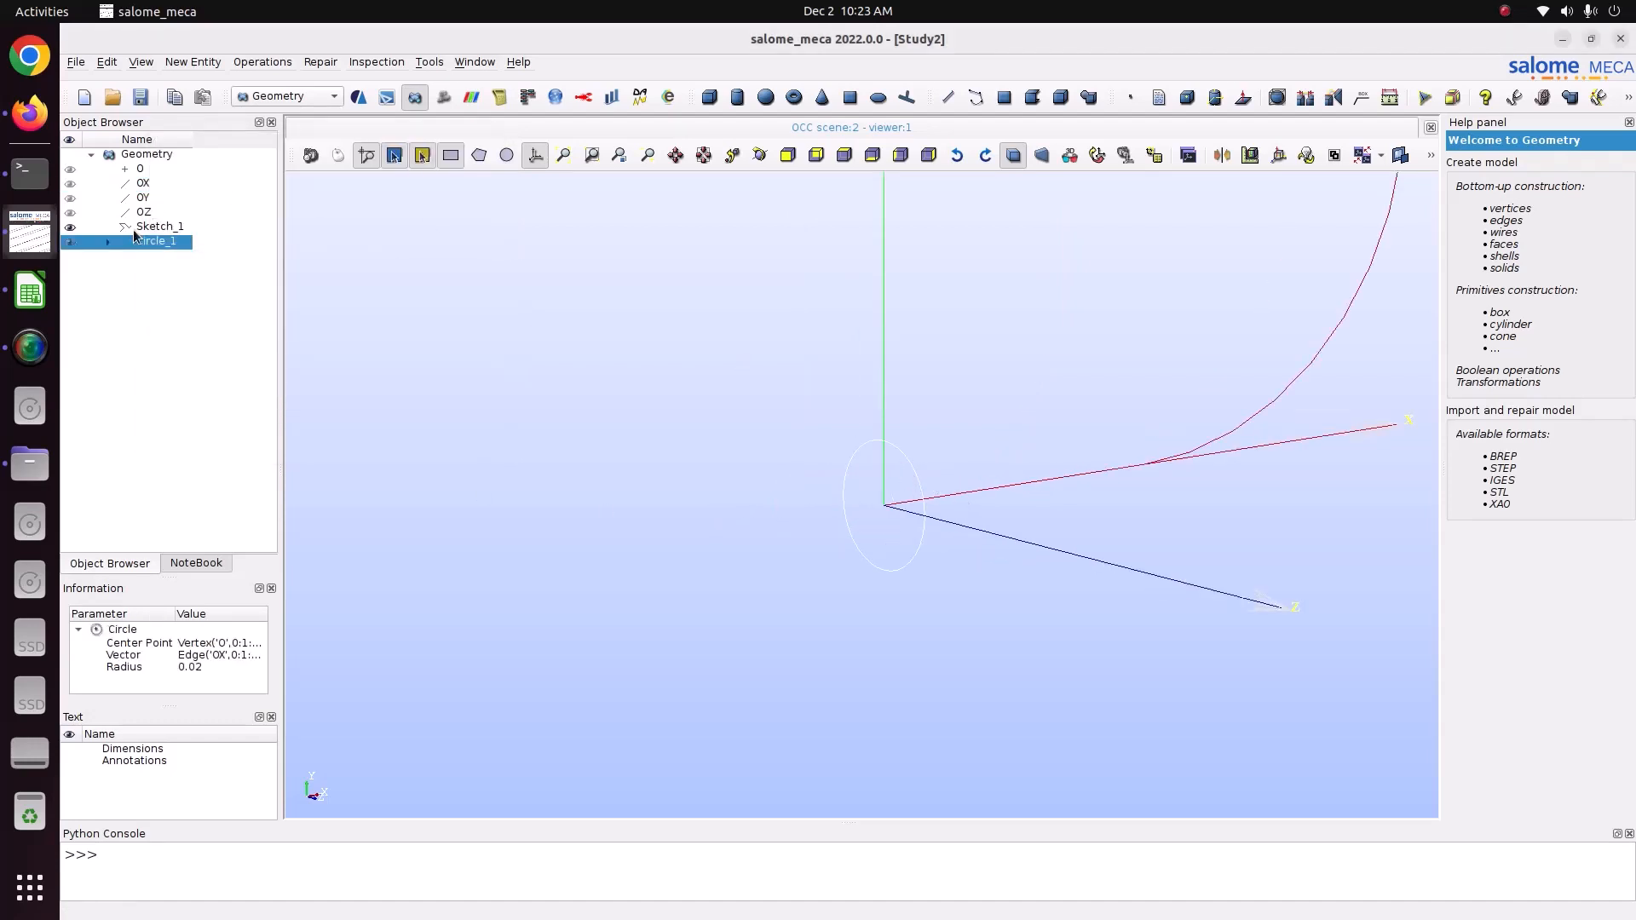
pyautogui.click(208, 62)
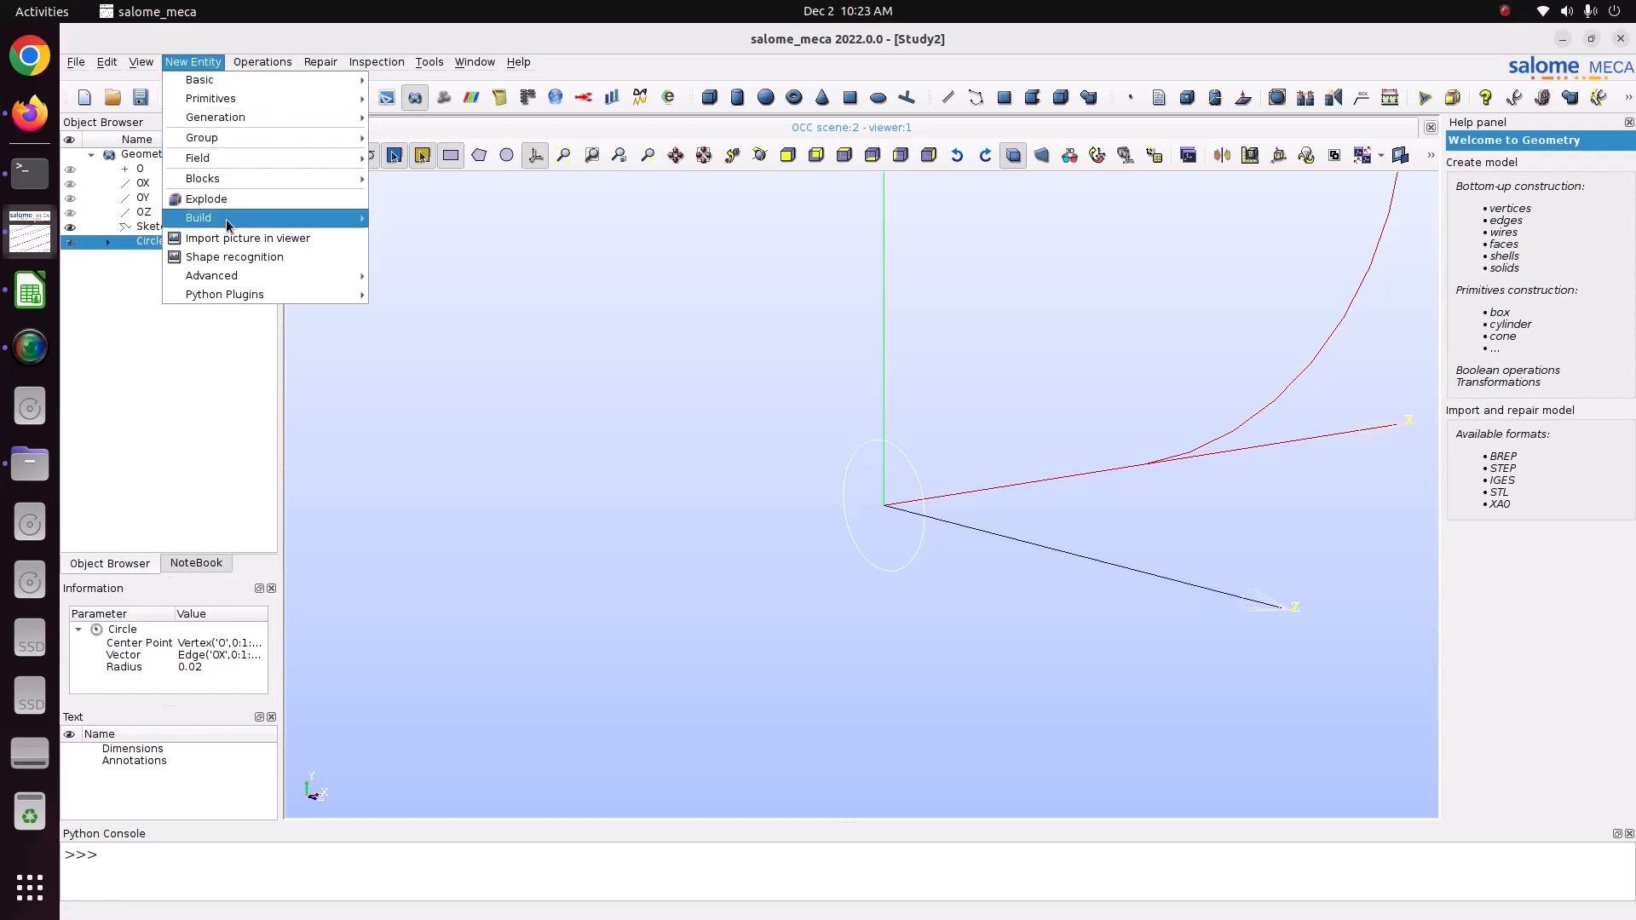
pyautogui.moveTo(232, 220)
pyautogui.click(409, 256)
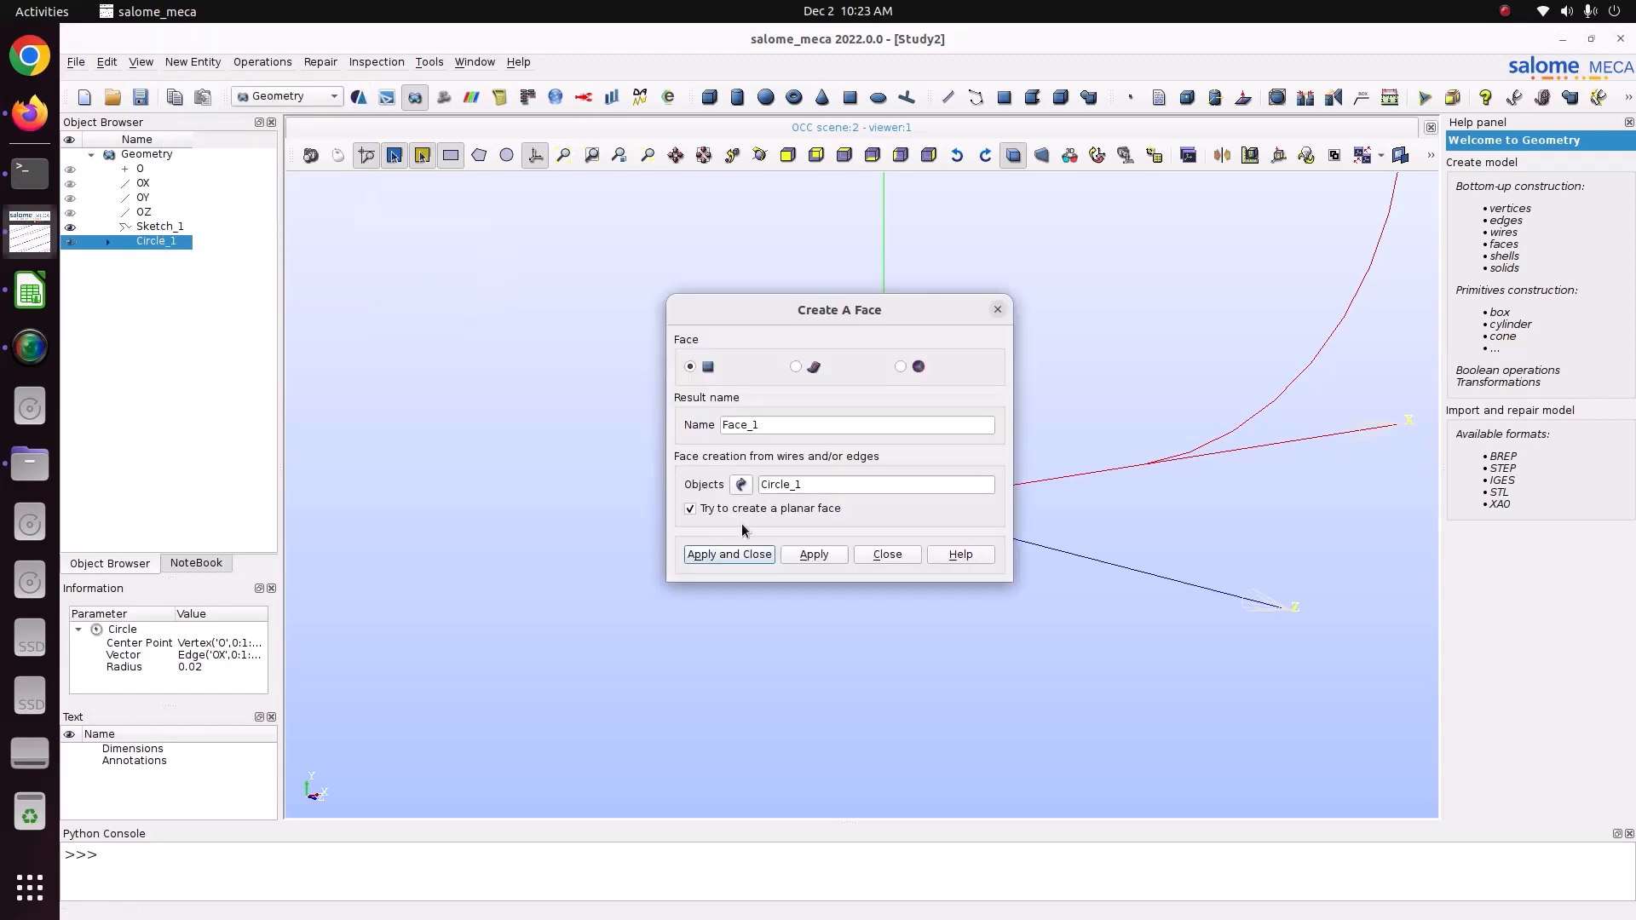
pyautogui.click(690, 558)
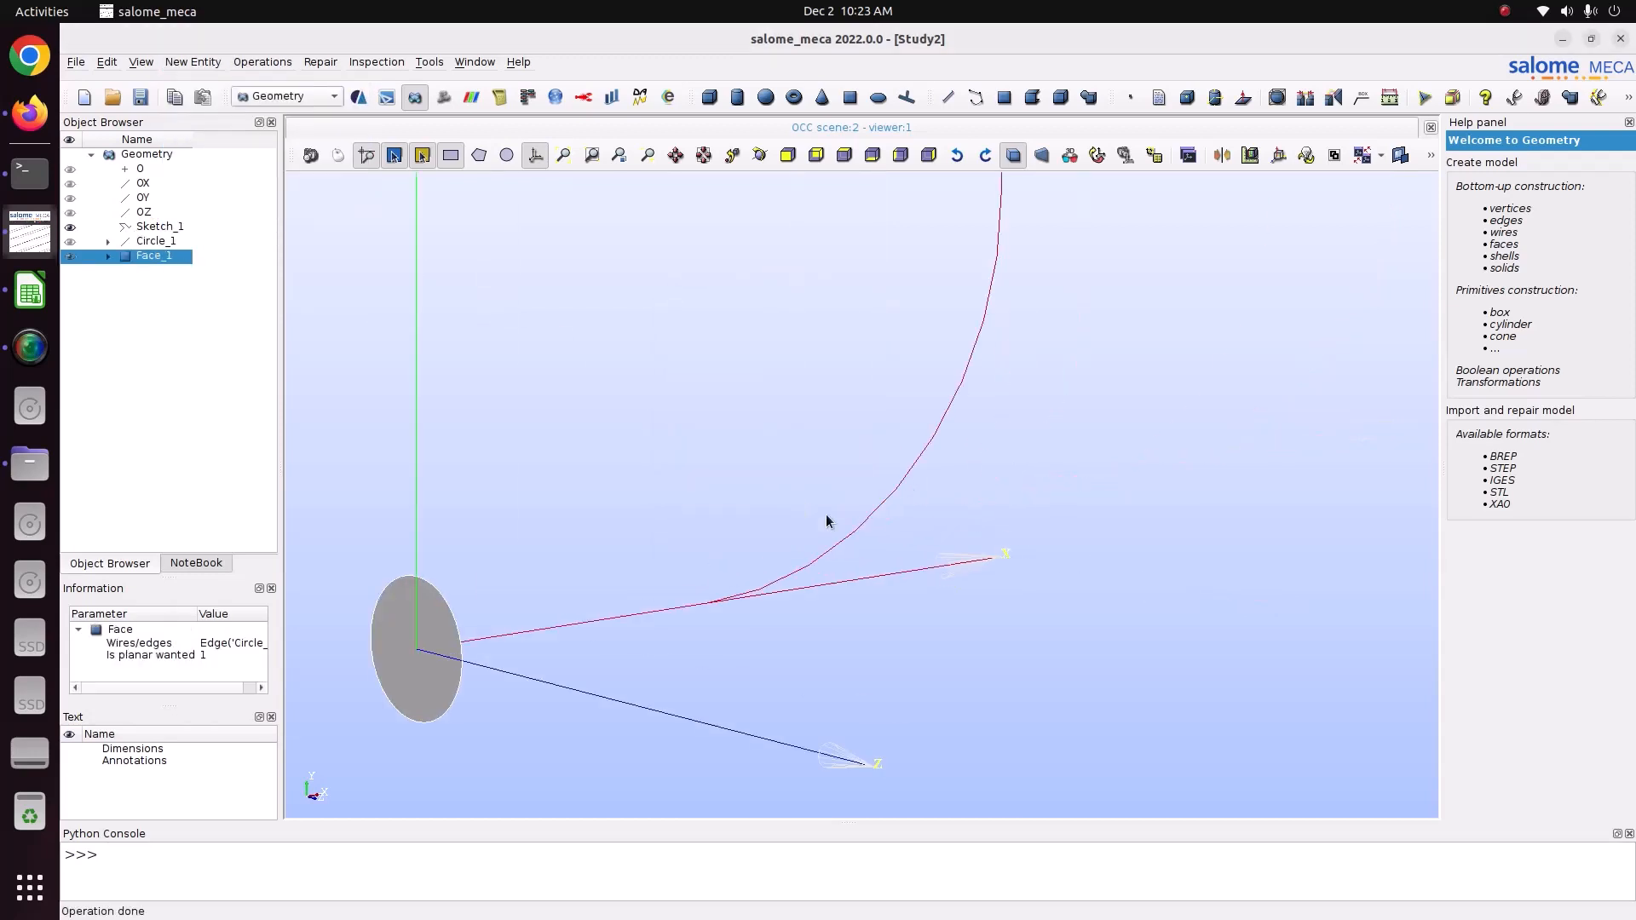
# Set up an Extrusion Along Path with Face_1 as the base object and Sketch_1 as the path object
pyautogui.click(943, 419)
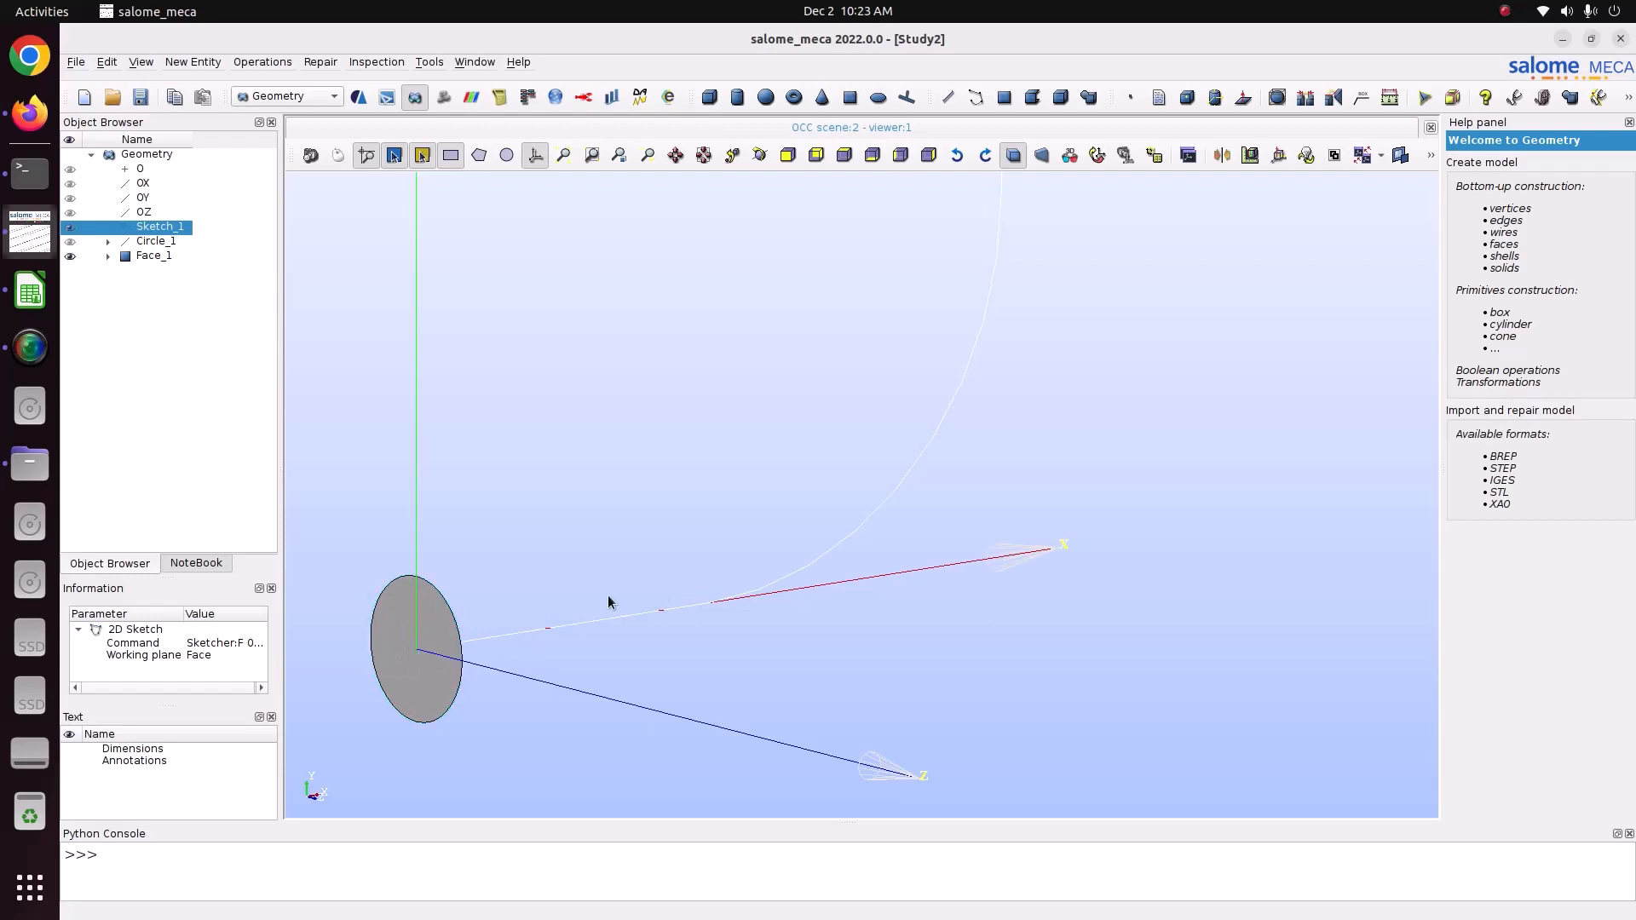
pyautogui.click(132, 258)
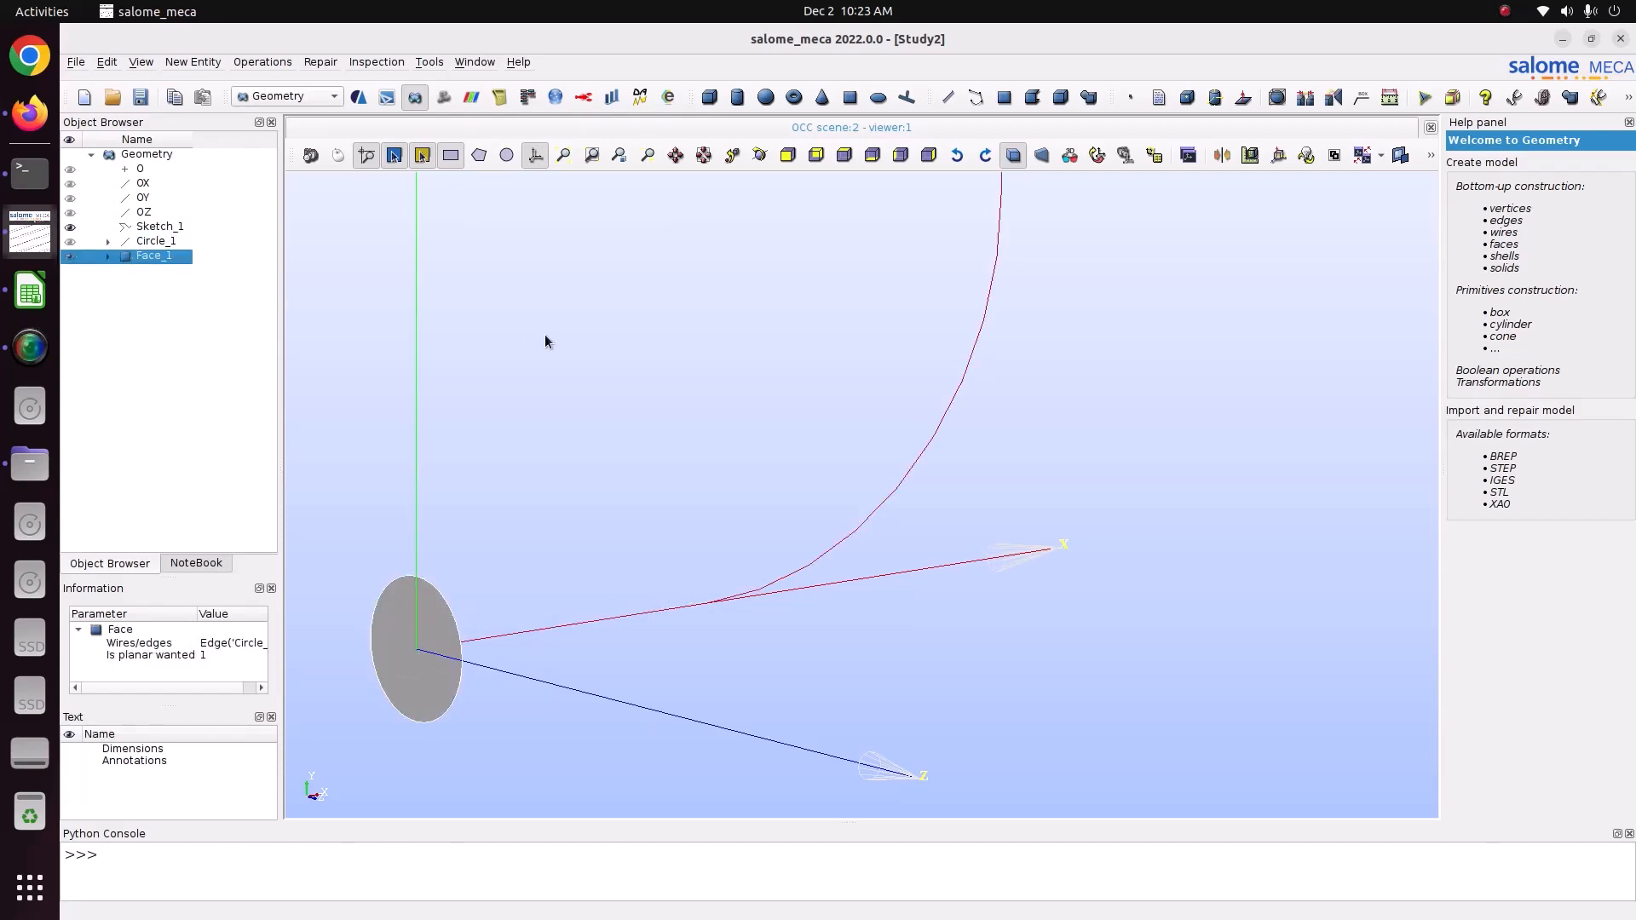
pyautogui.click(183, 63)
pyautogui.moveTo(206, 124)
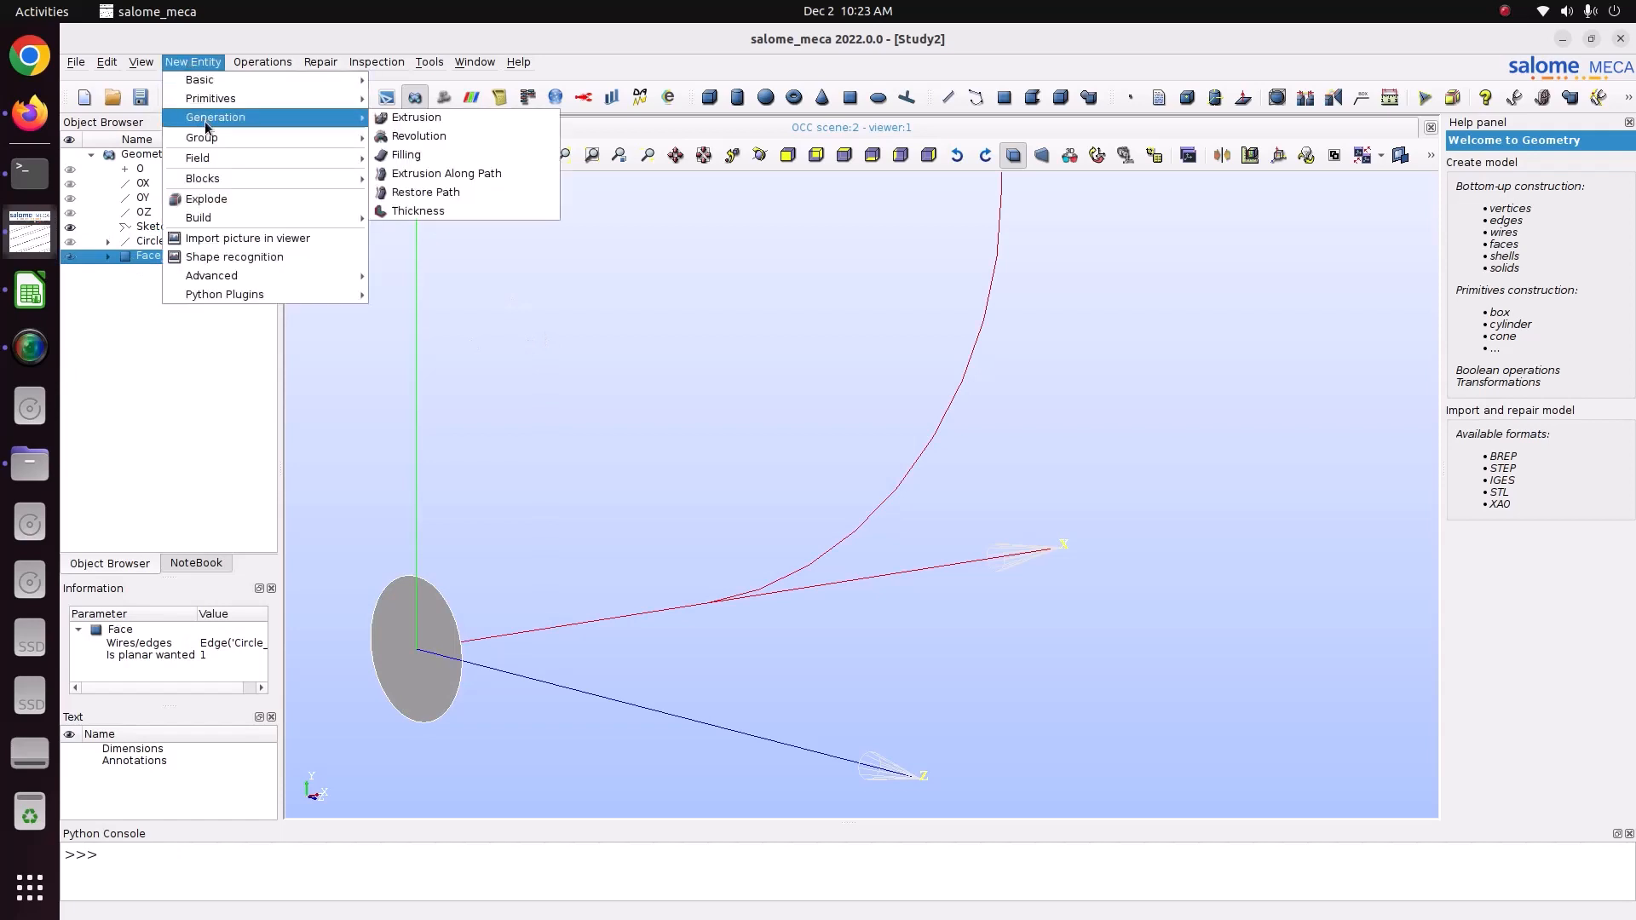
pyautogui.click(514, 171)
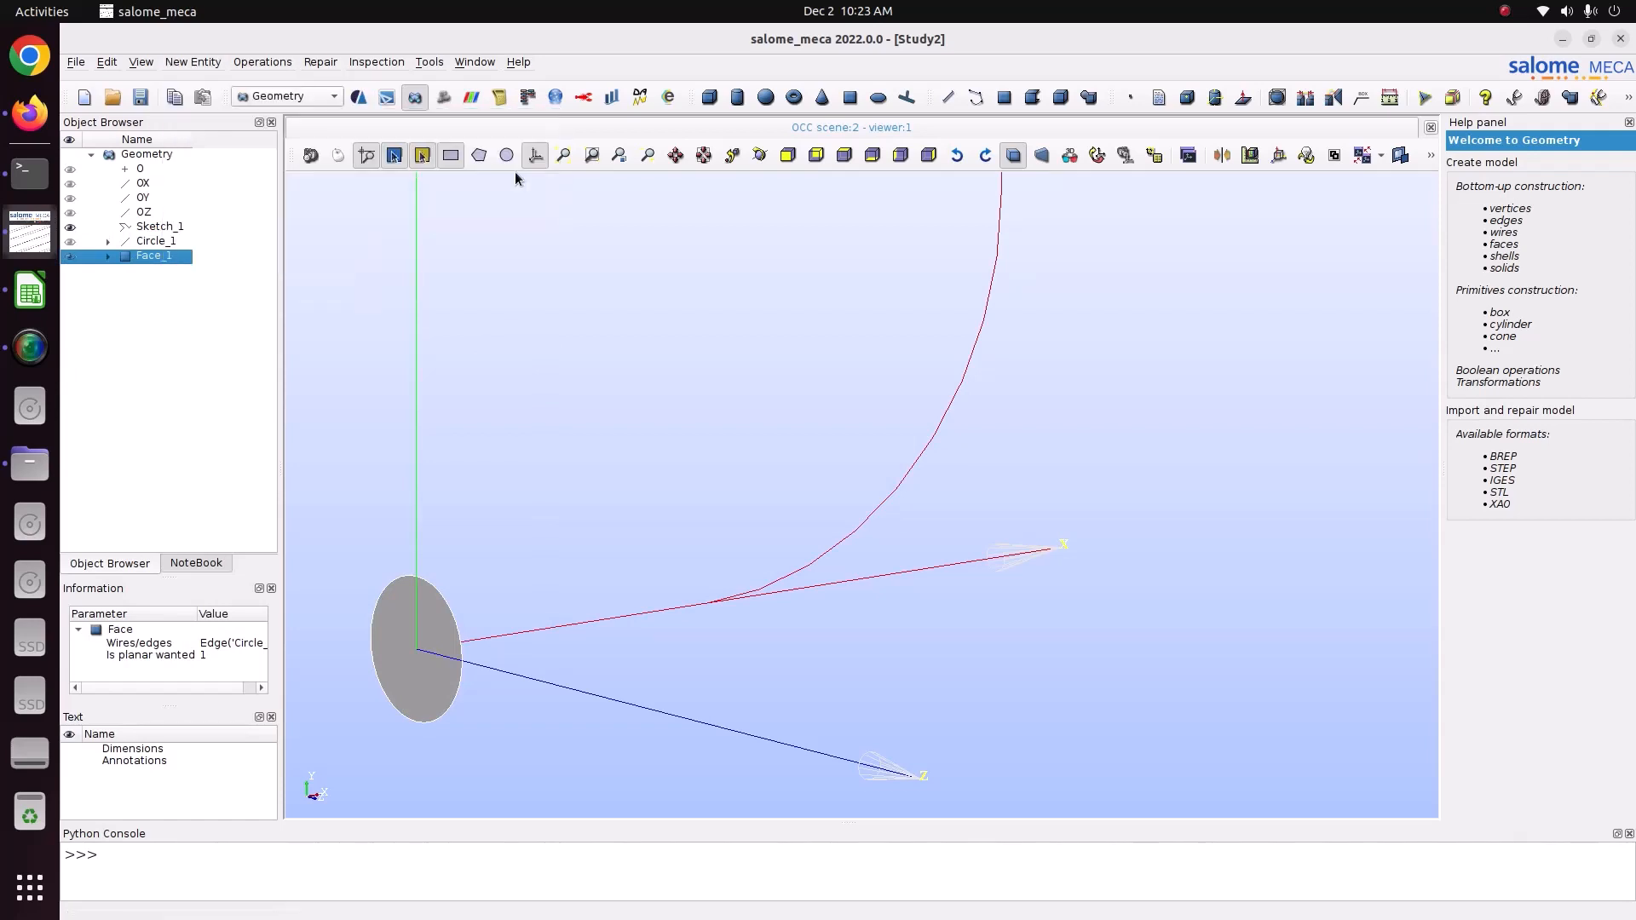
pyautogui.moveTo(794, 271); pyautogui.dragTo(995, 235)
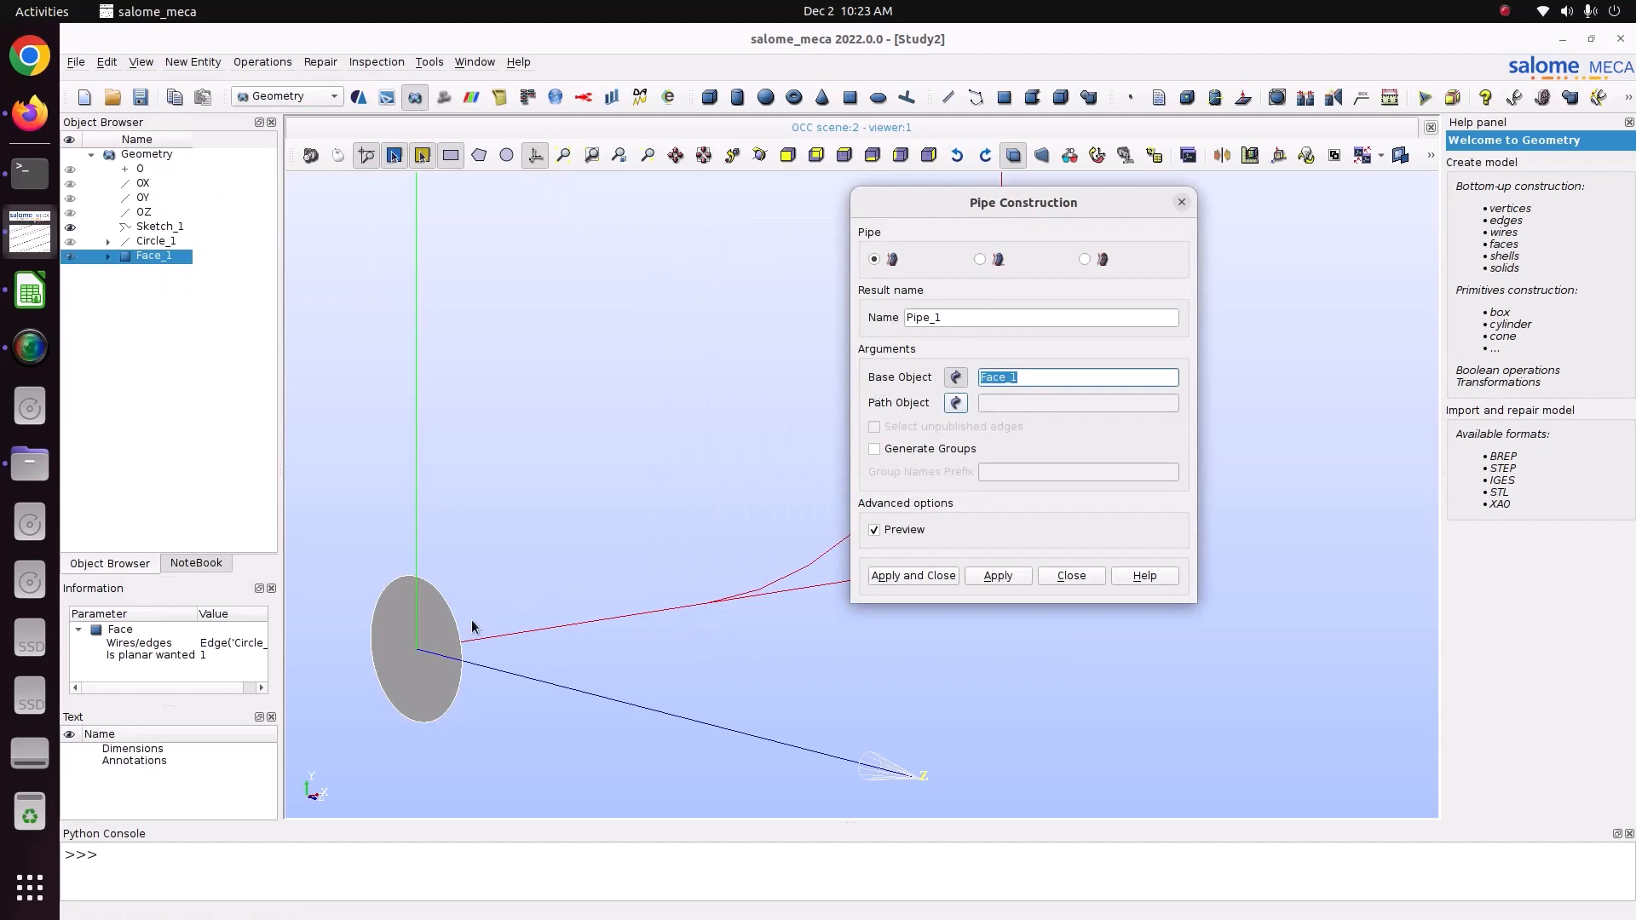
pyautogui.click(956, 403)
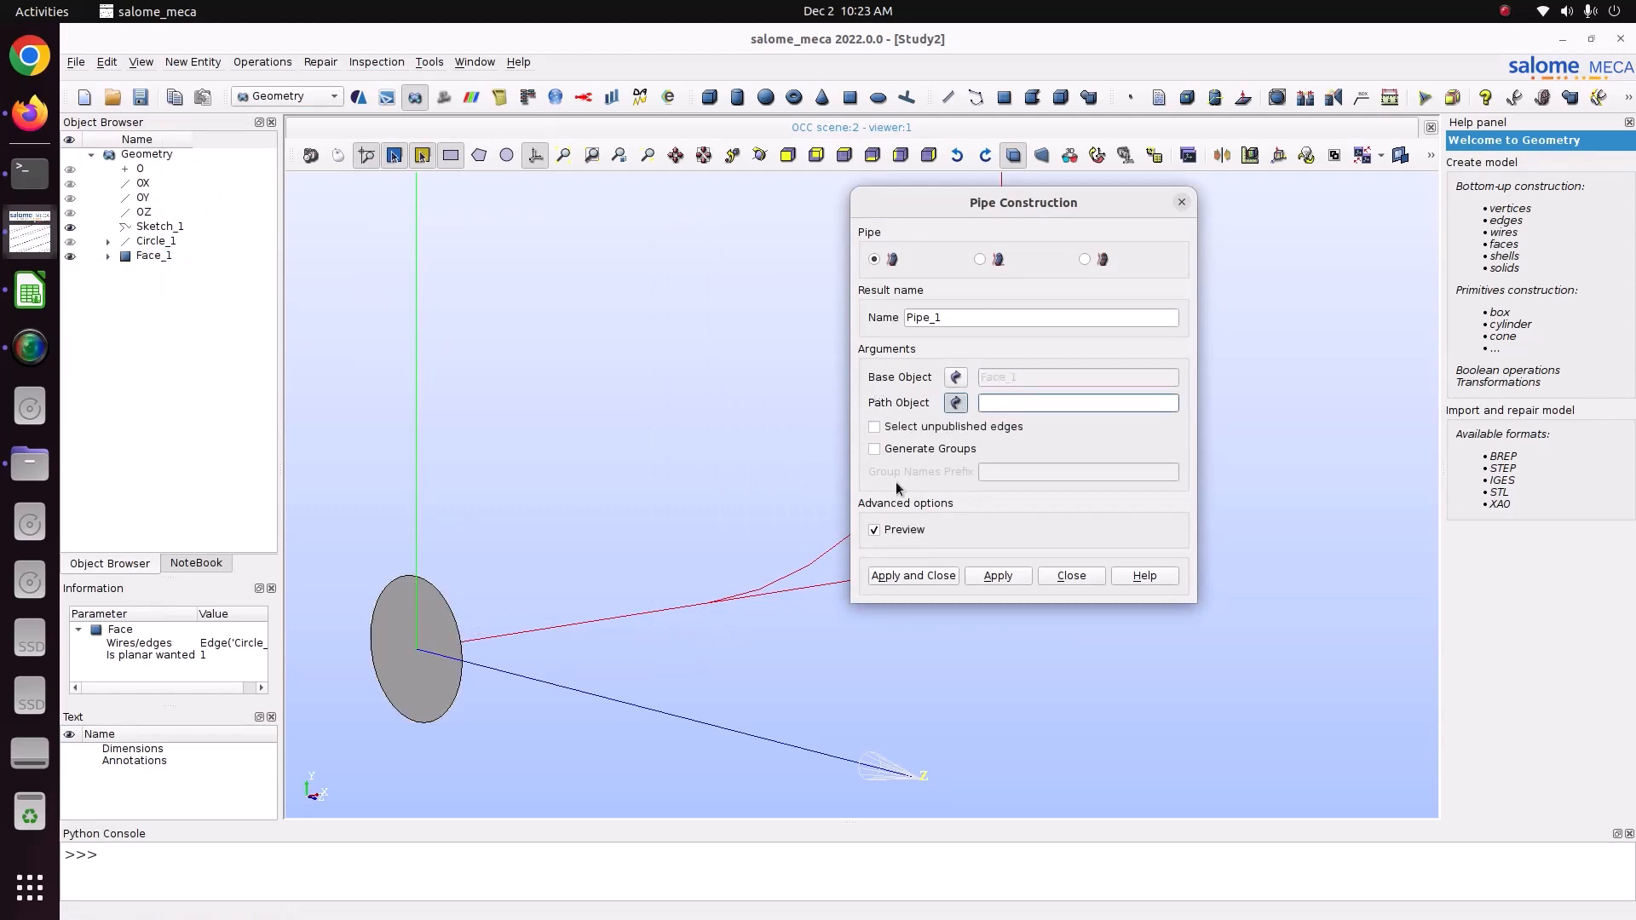
pyautogui.click(157, 228)
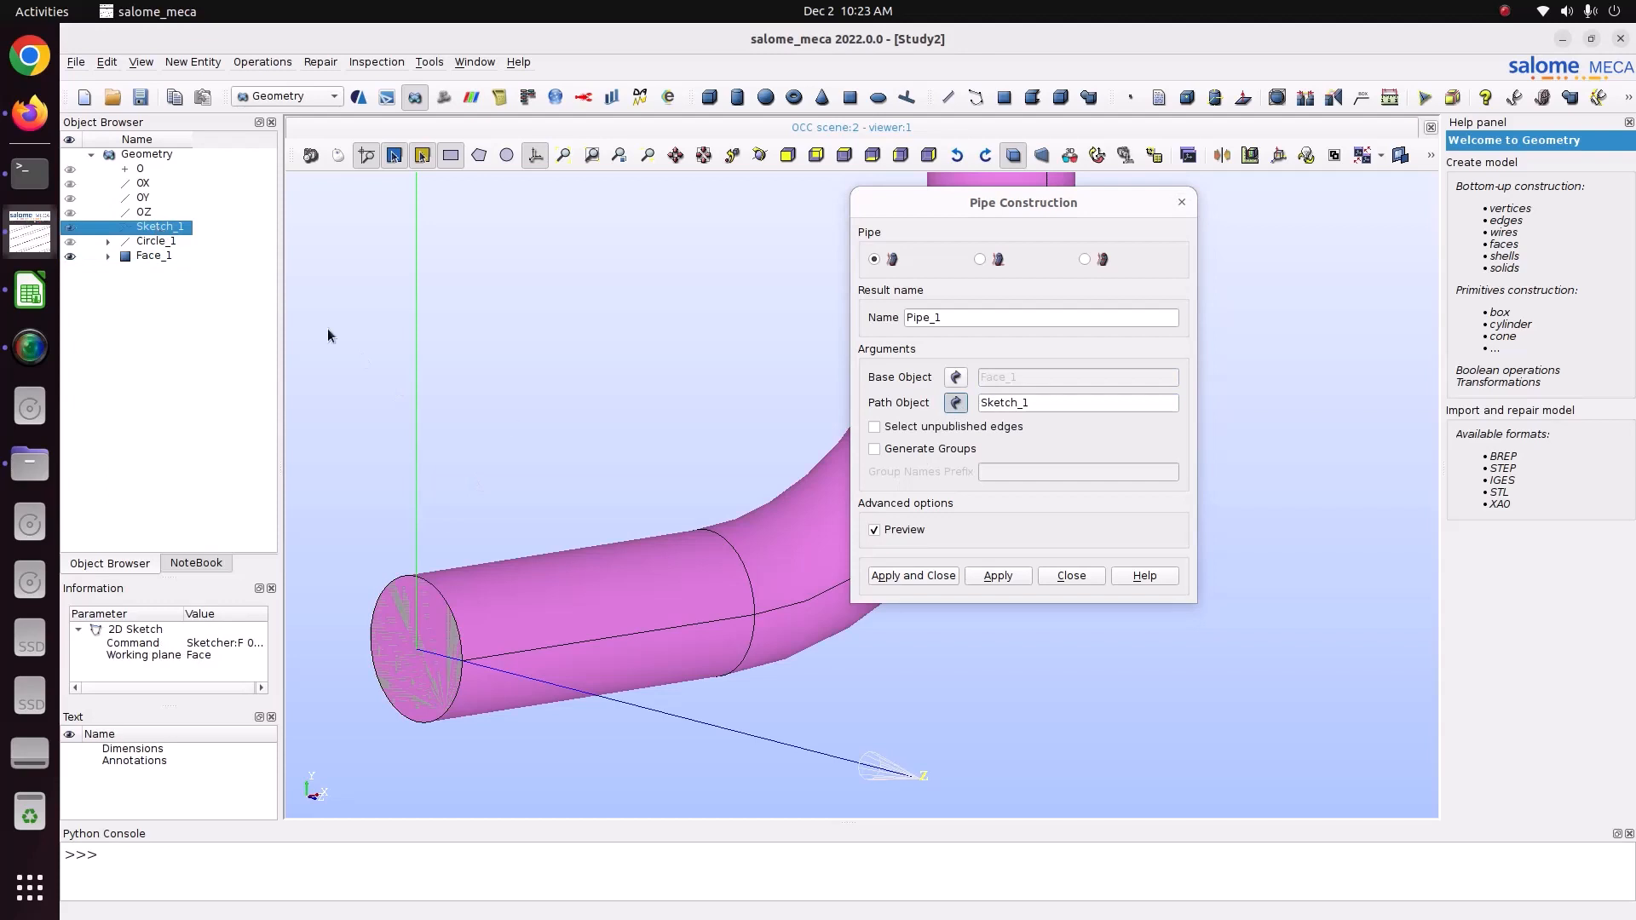
# Check the extrusion preview of the whole bent pipe from an oblique angle and create the pipe
pyautogui.moveTo(1084, 221); pyautogui.dragTo(490, 251)
pyautogui.scroll(-5, 939, 462)
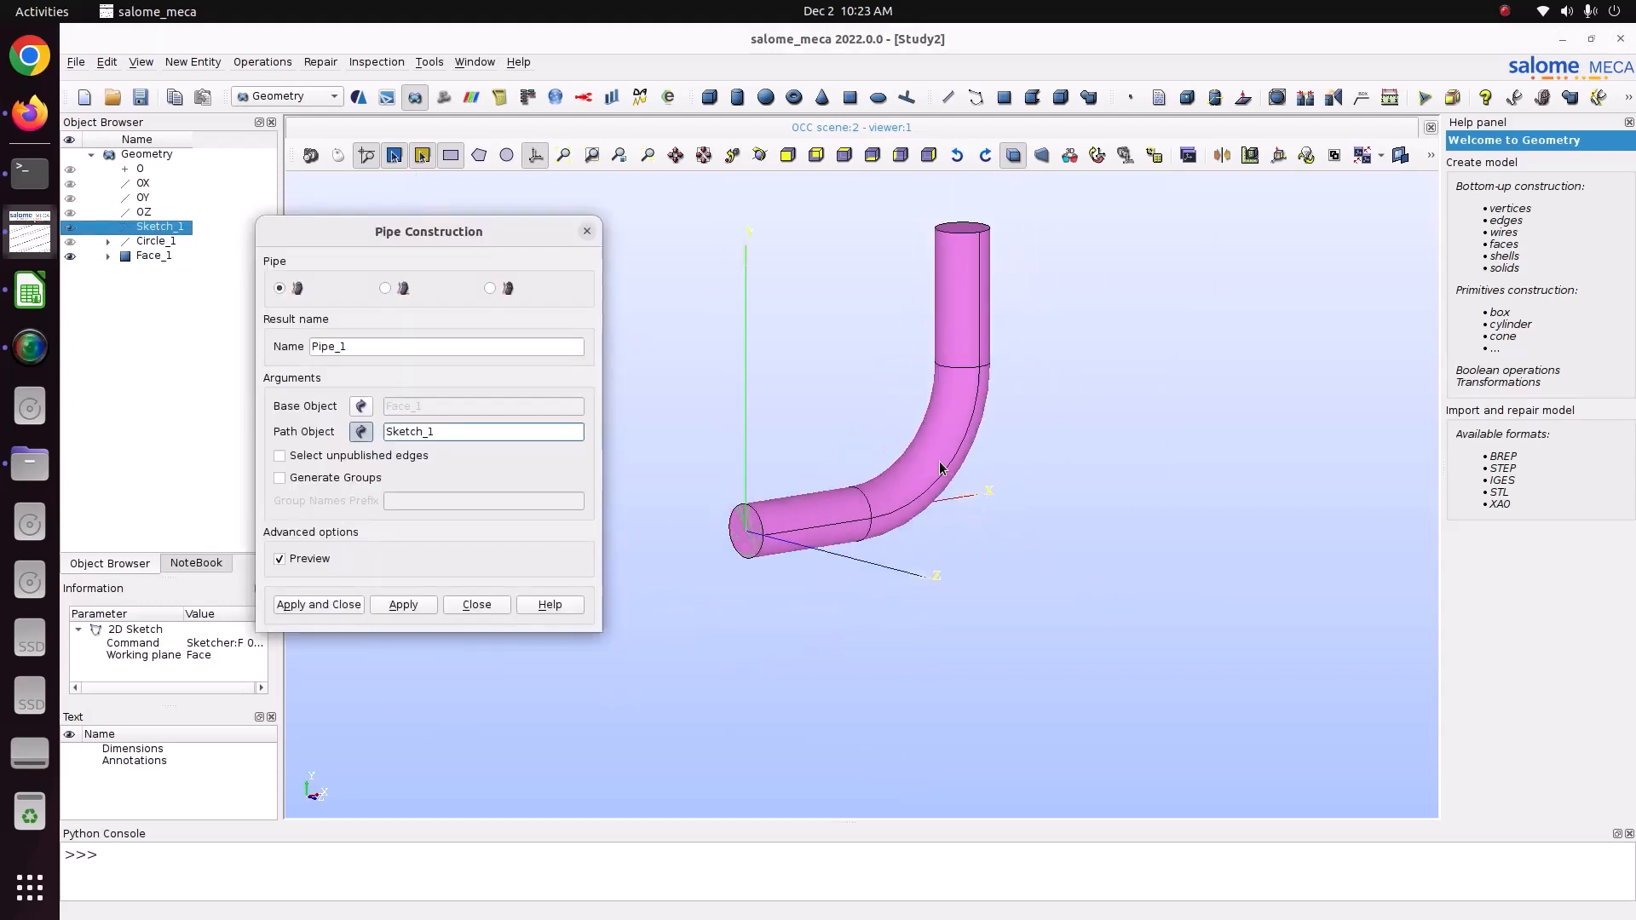
pyautogui.scroll(2, 905, 453)
pyautogui.click(766, 157)
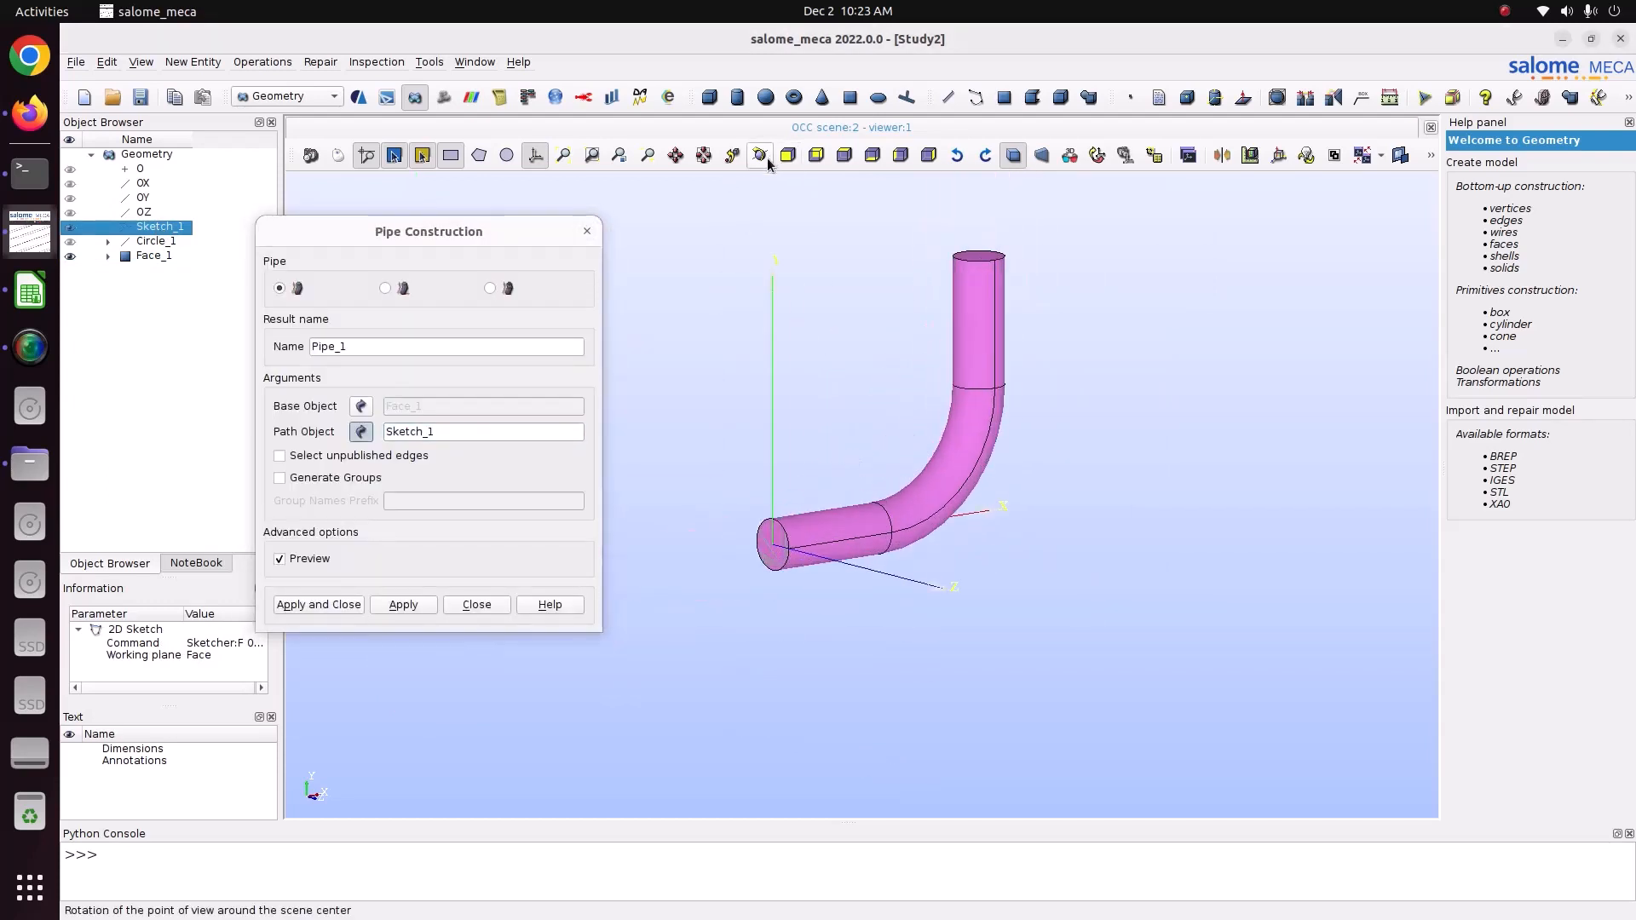
pyautogui.moveTo(887, 439); pyautogui.dragTo(842, 463)
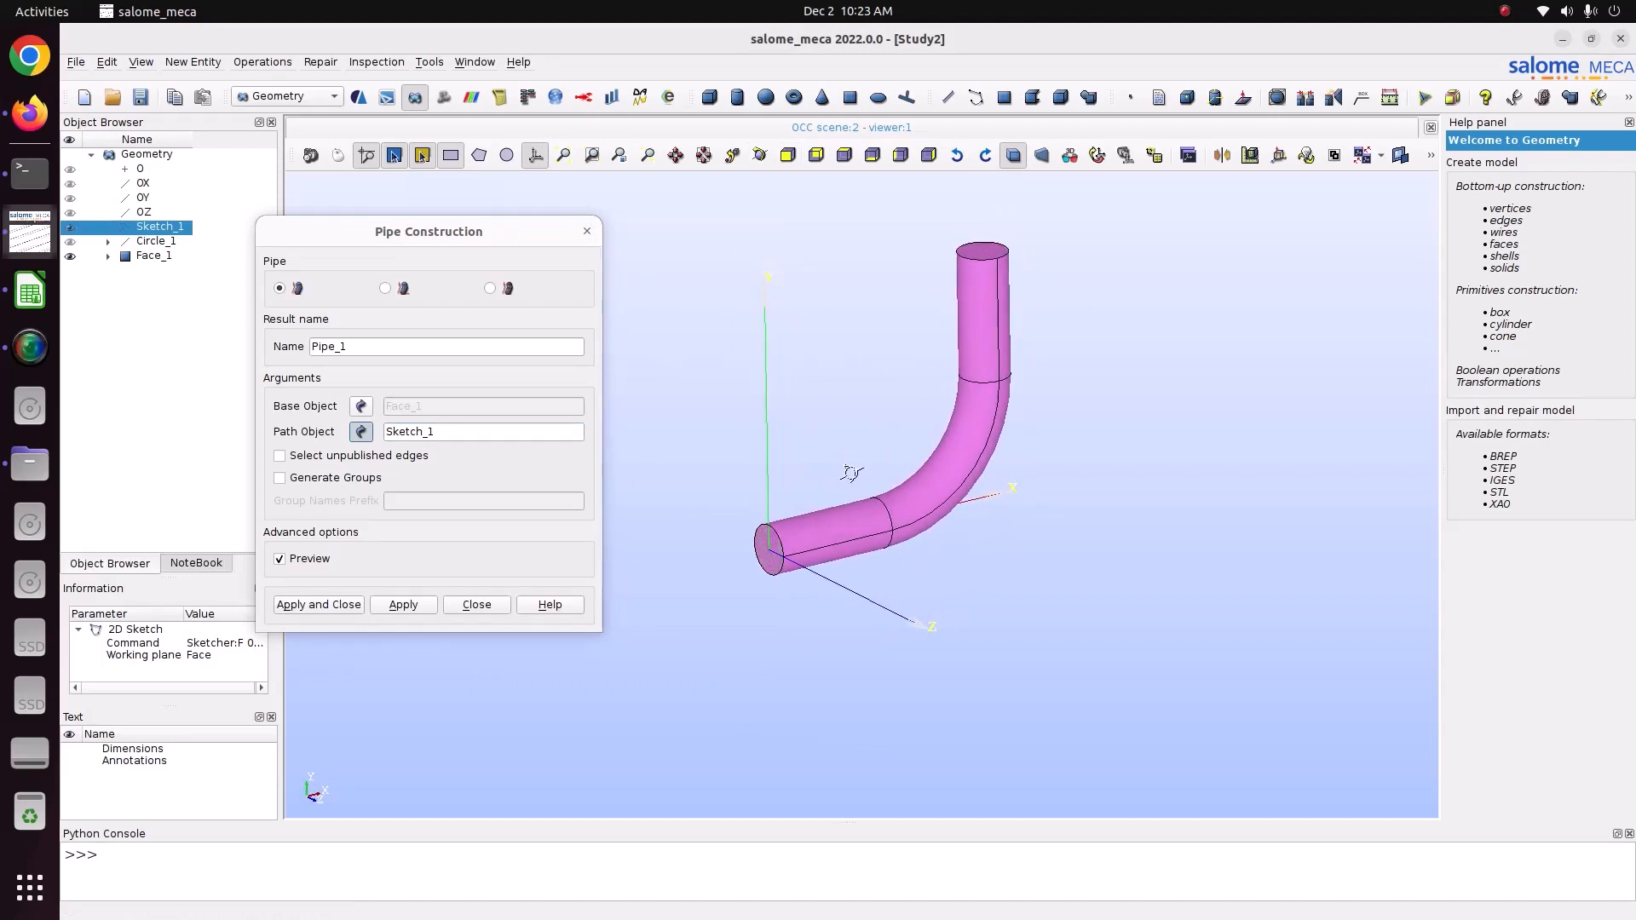
pyautogui.scroll(3, 873, 451)
pyautogui.click(356, 610)
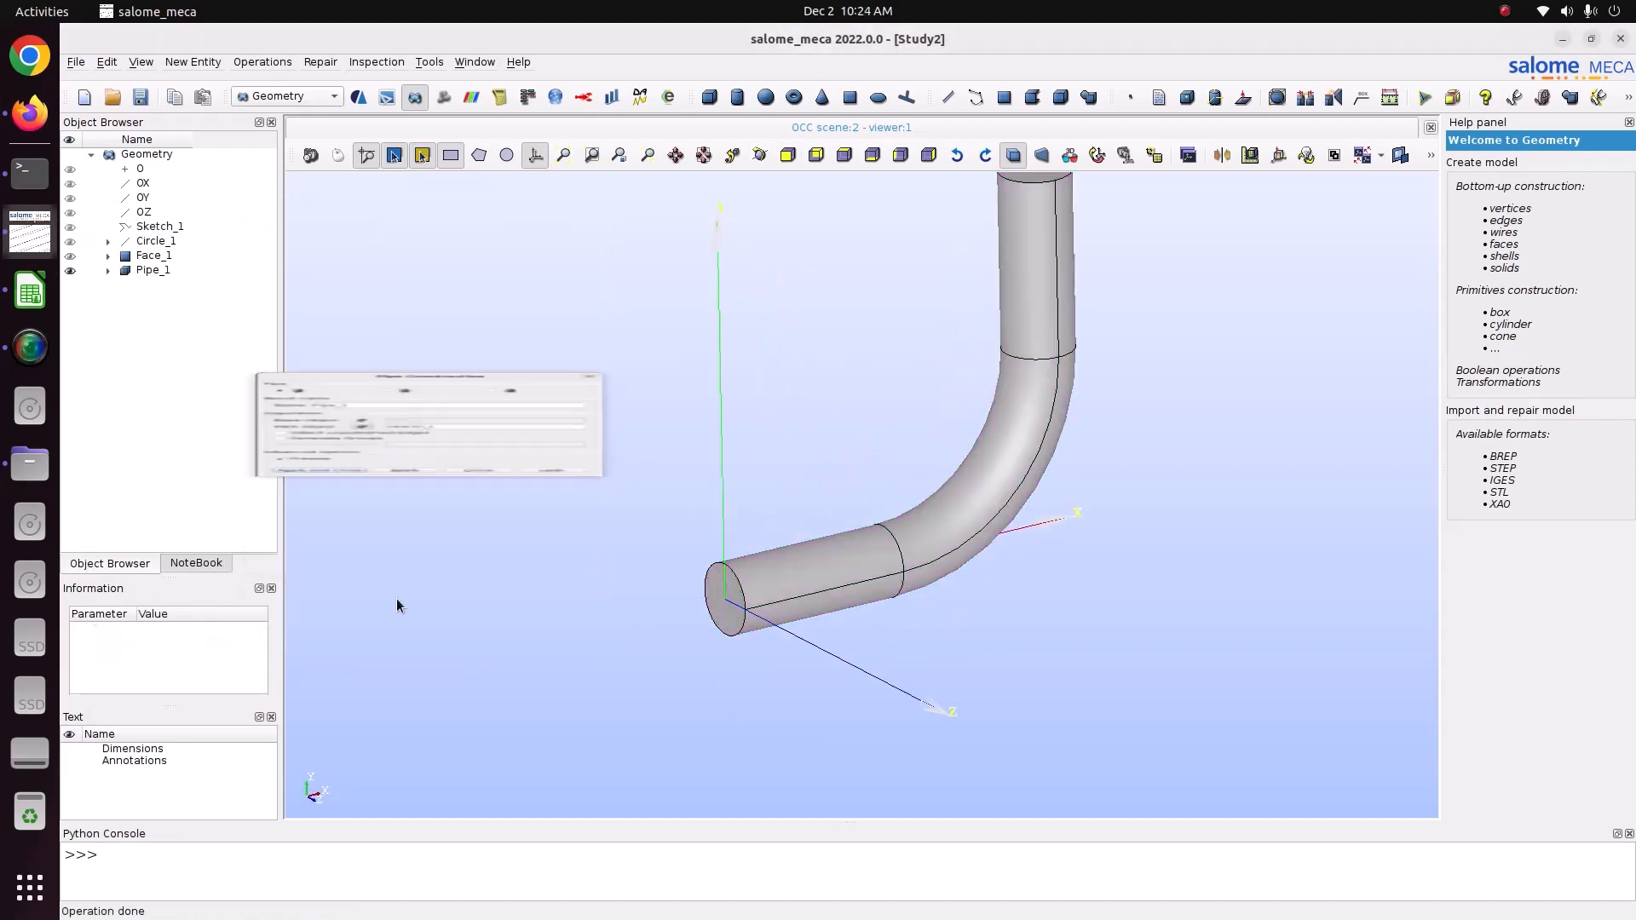
pyautogui.scroll(2, 684, 540)
pyautogui.scroll(-3, 684, 540)
pyautogui.scroll(2, 852, 439)
pyautogui.scroll(-2, 852, 434)
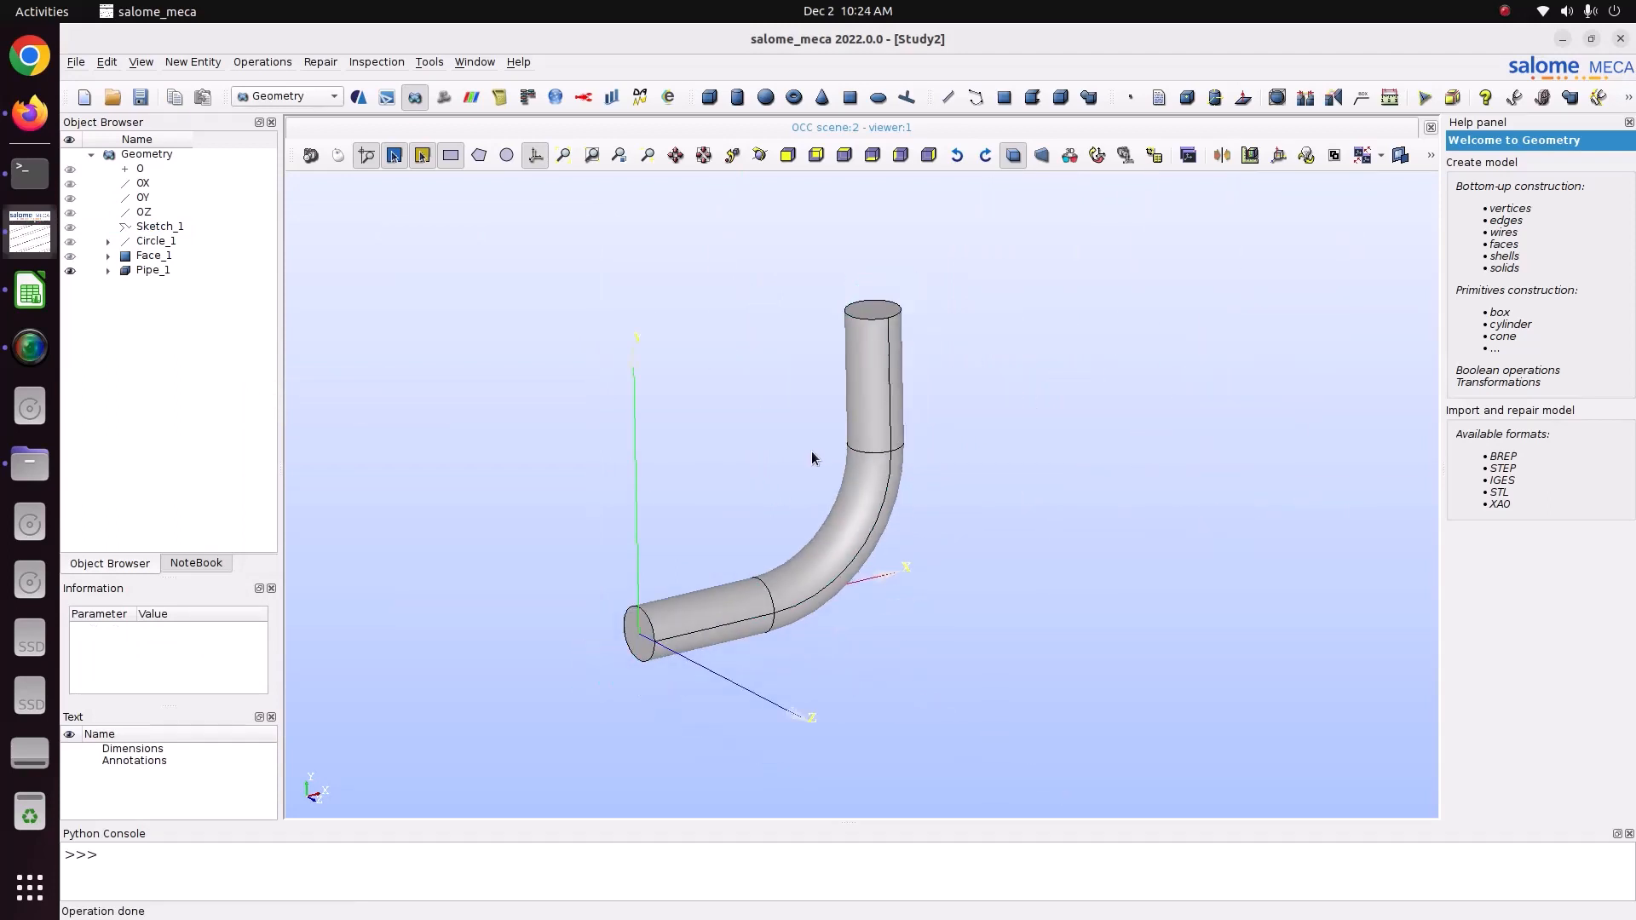
pyautogui.scroll(3, 660, 588)
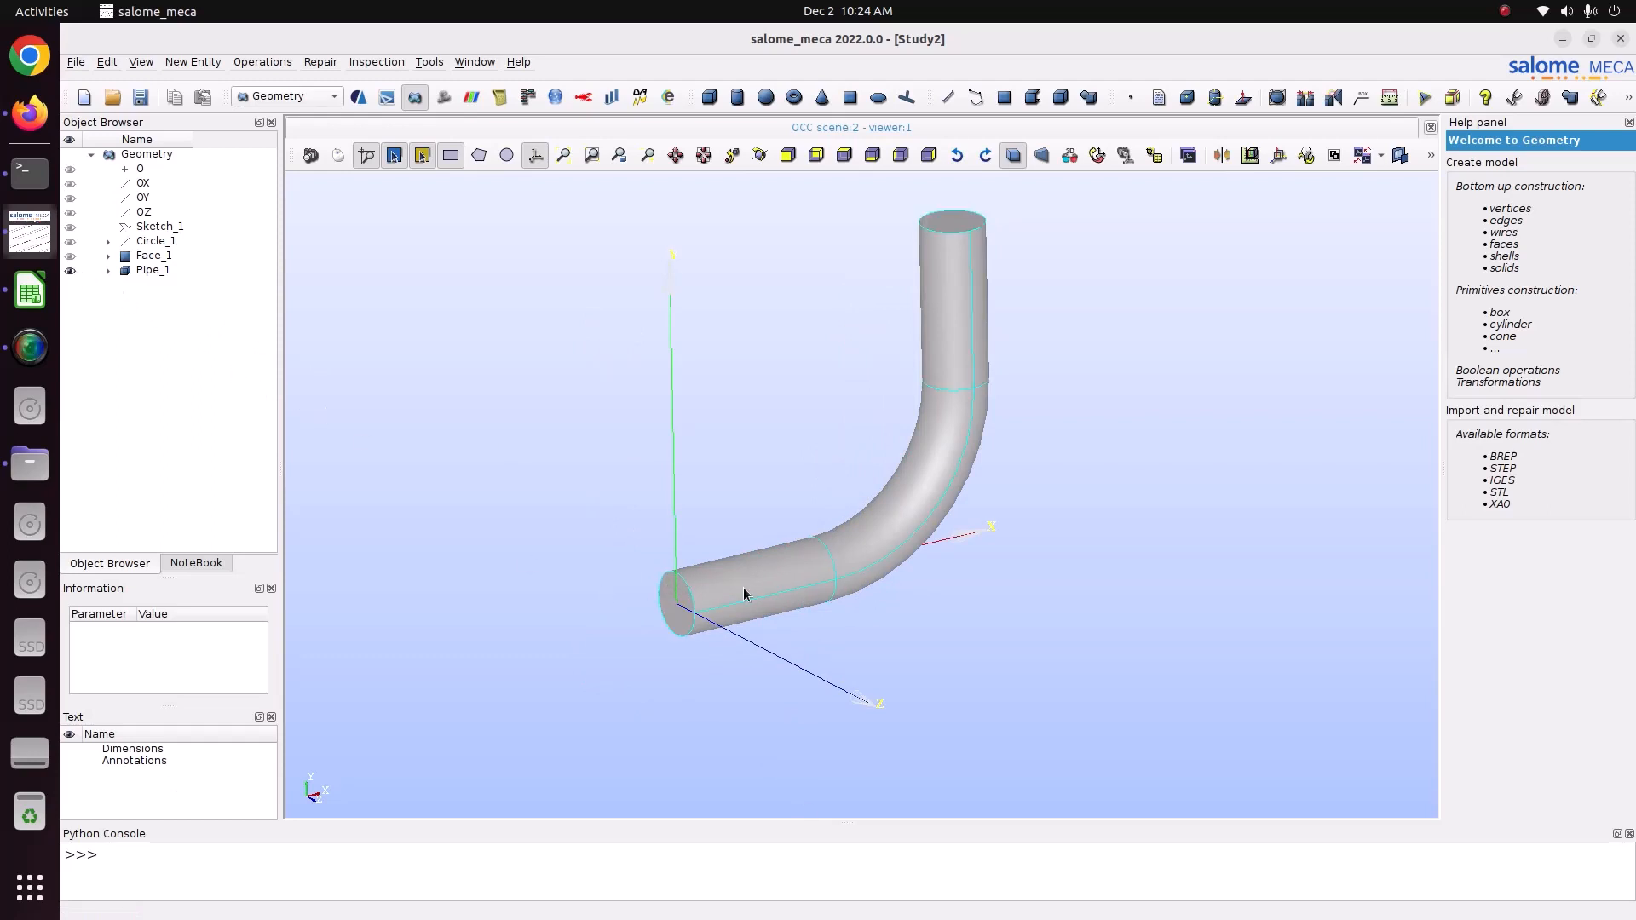
pyautogui.scroll(2, 755, 595)
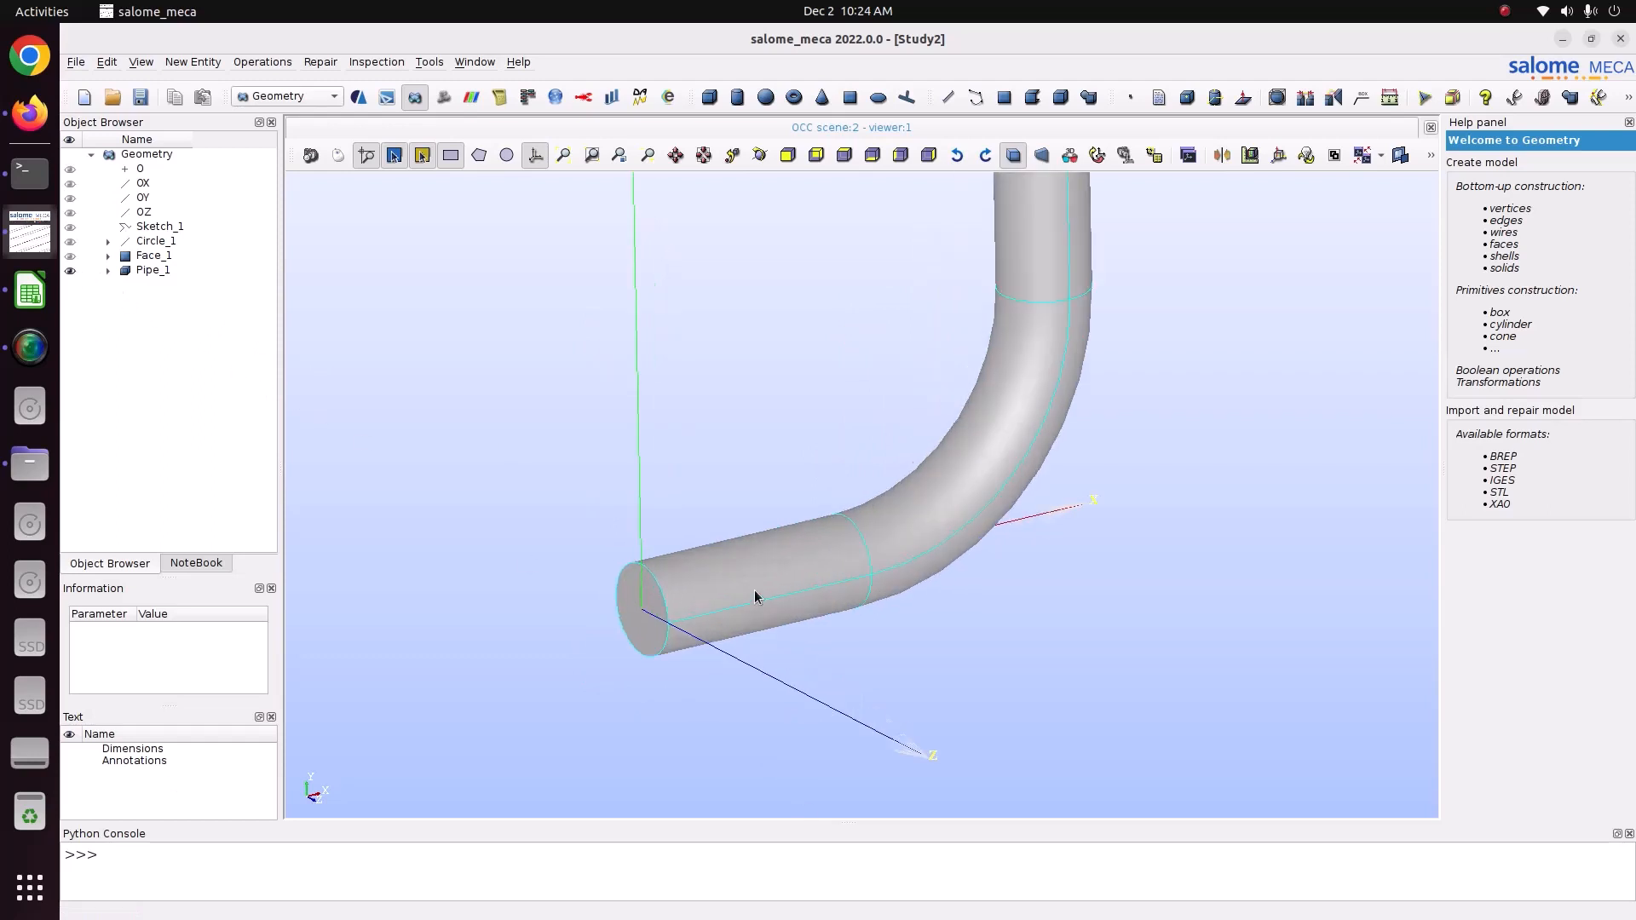
# Hide Pipe_1 and set up an Extrusion Along Path with Circle_1 as the base object and Sketch_1 as the path object
pyautogui.click(70, 271)
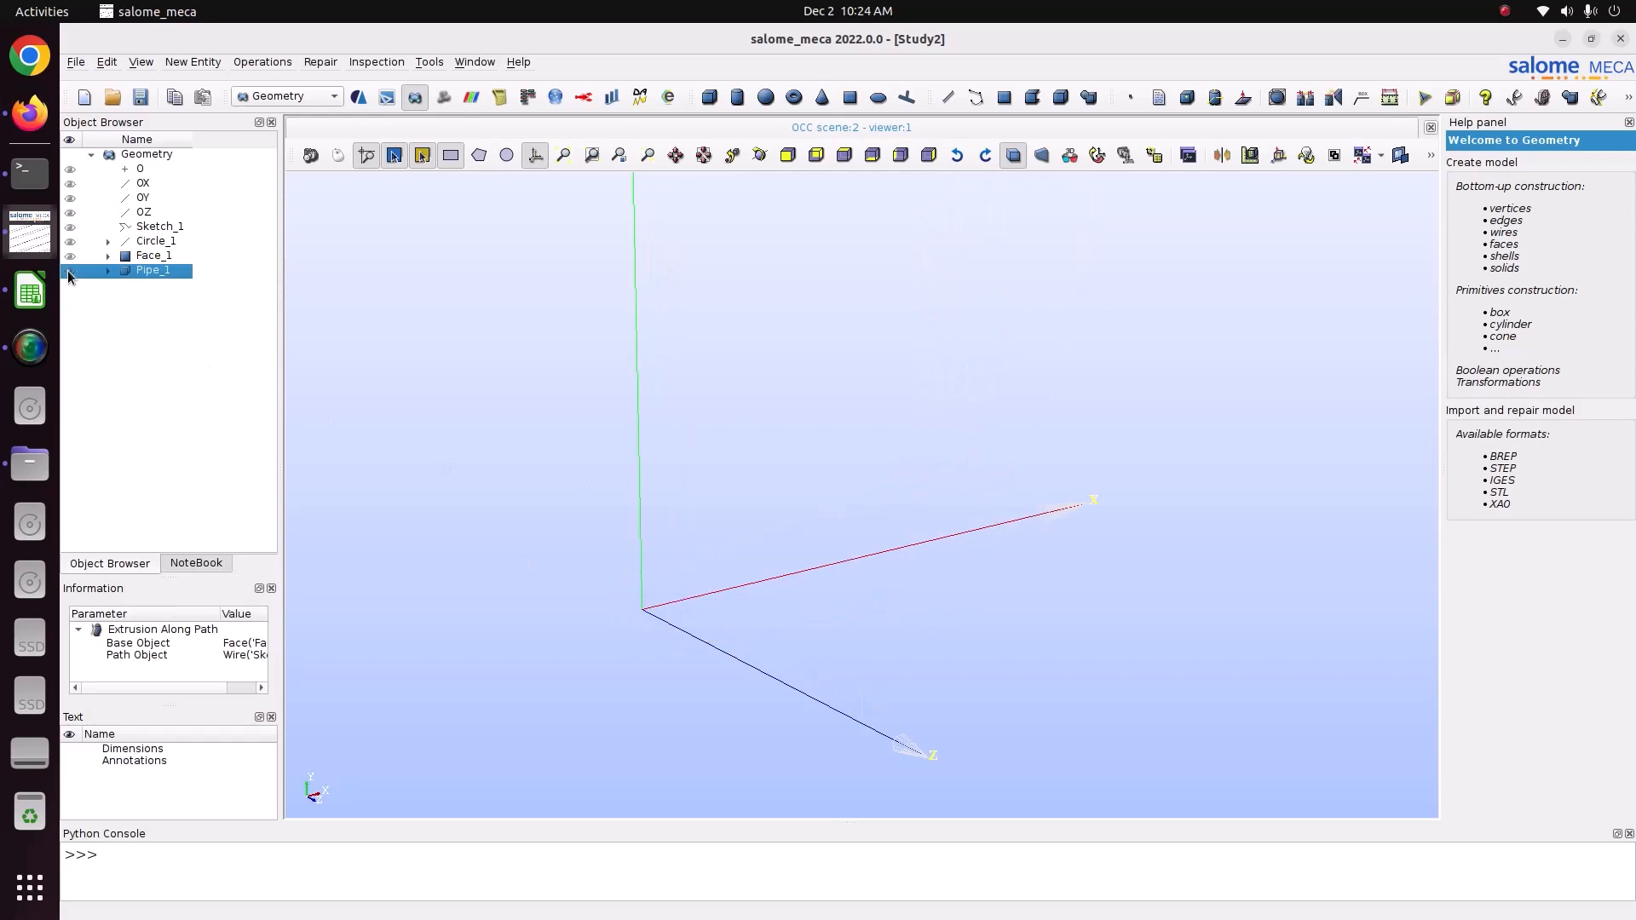
pyautogui.click(211, 56)
pyautogui.moveTo(211, 119)
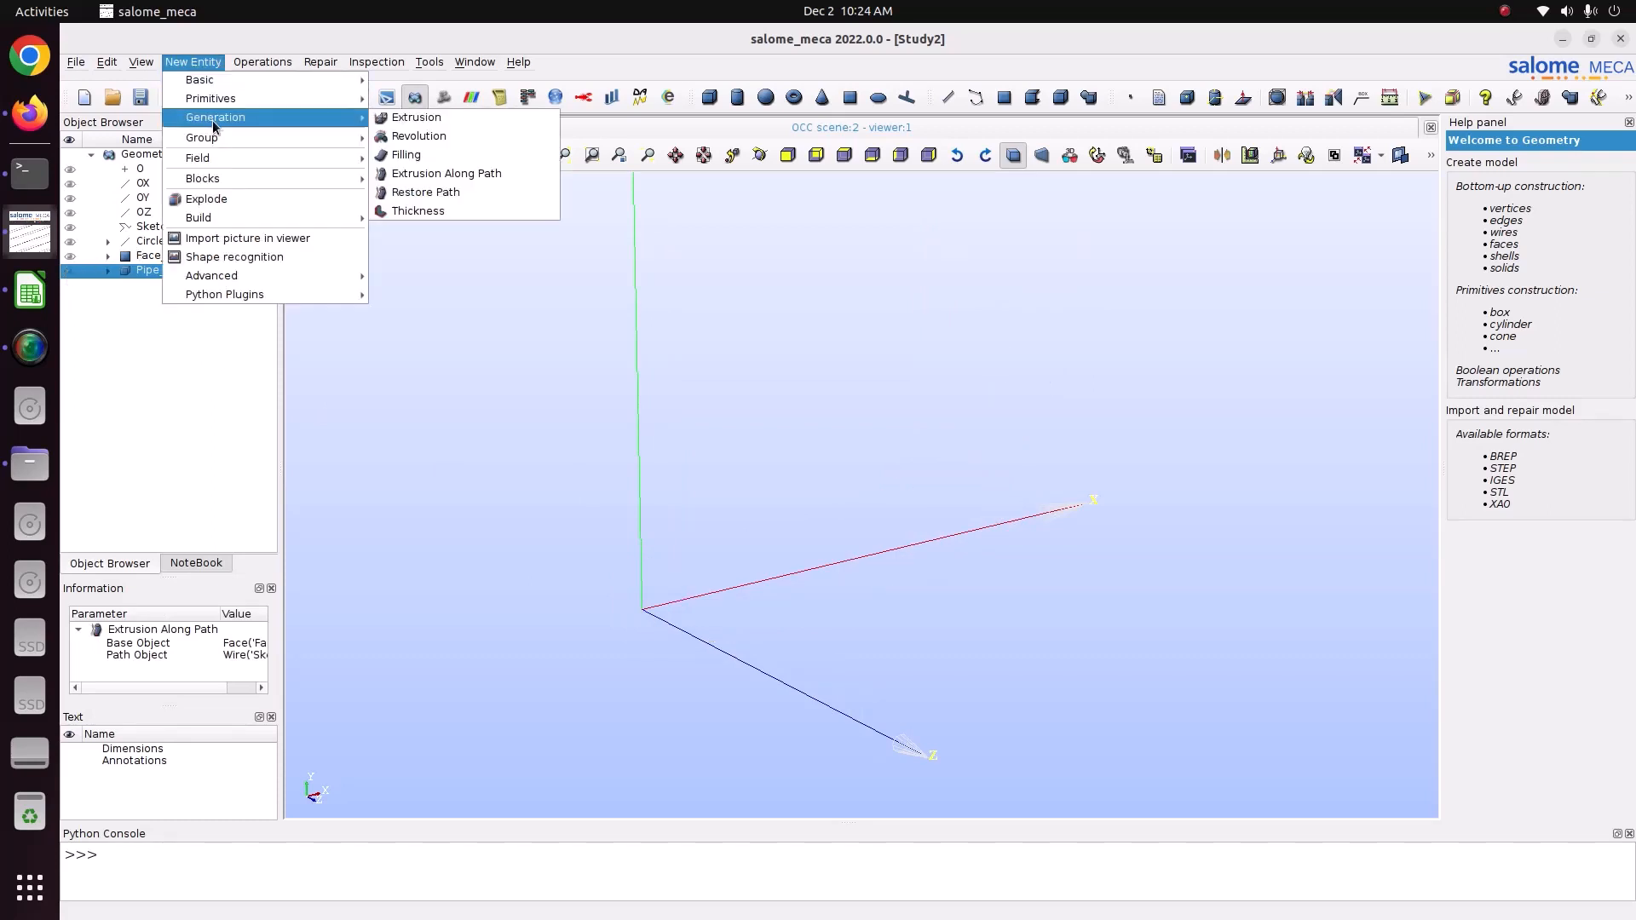
pyautogui.click(483, 177)
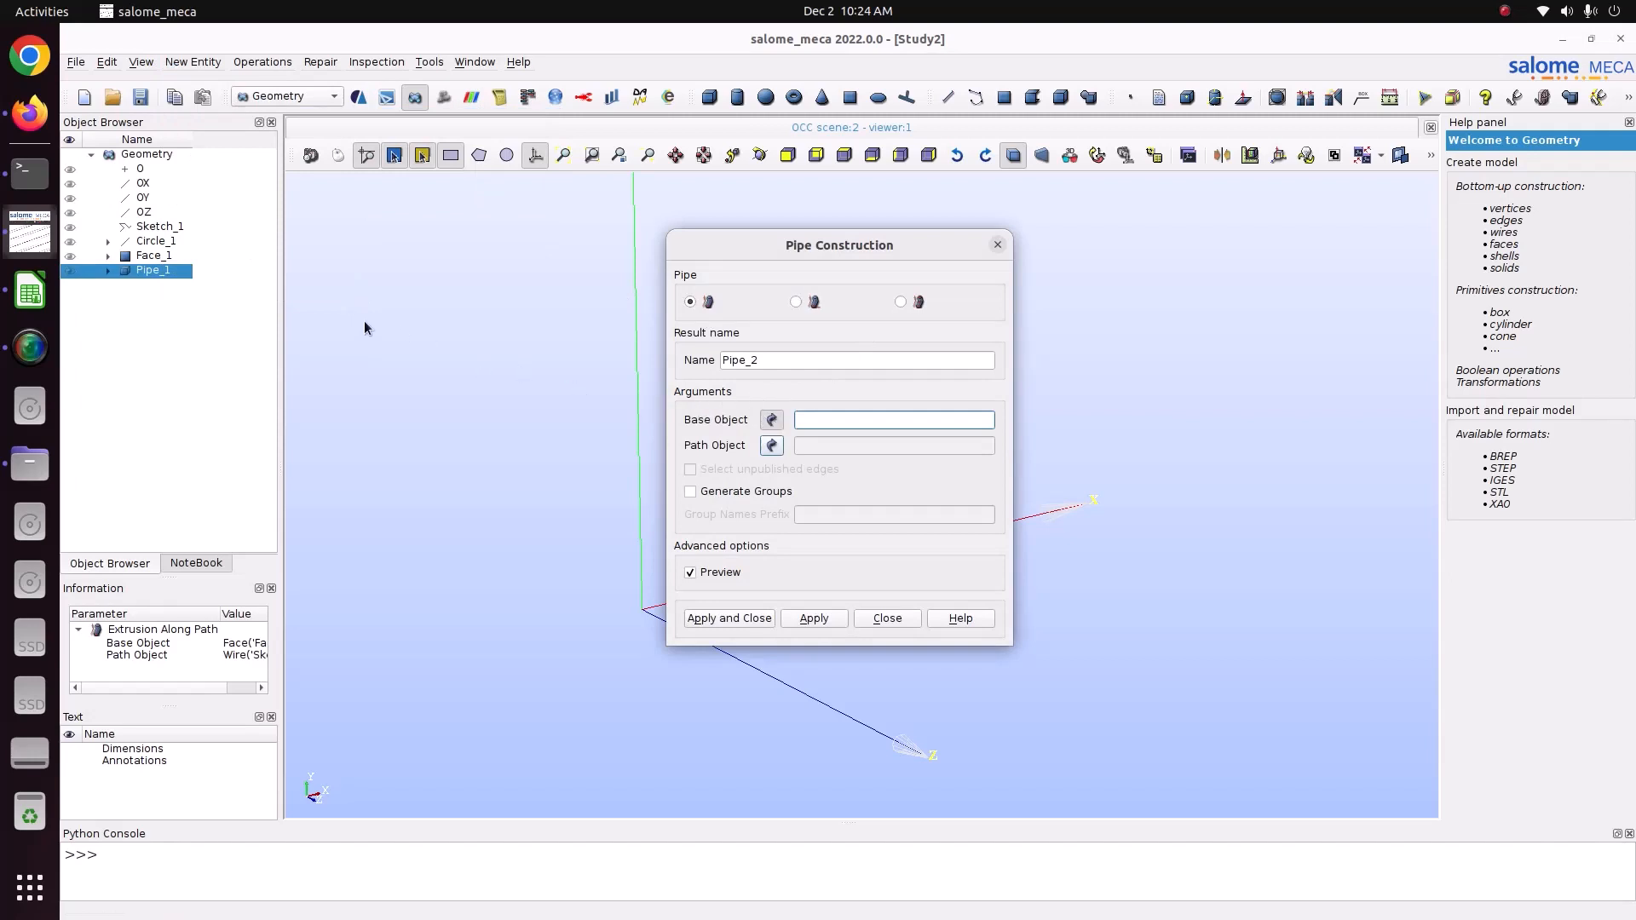
pyautogui.click(147, 242)
pyautogui.click(772, 446)
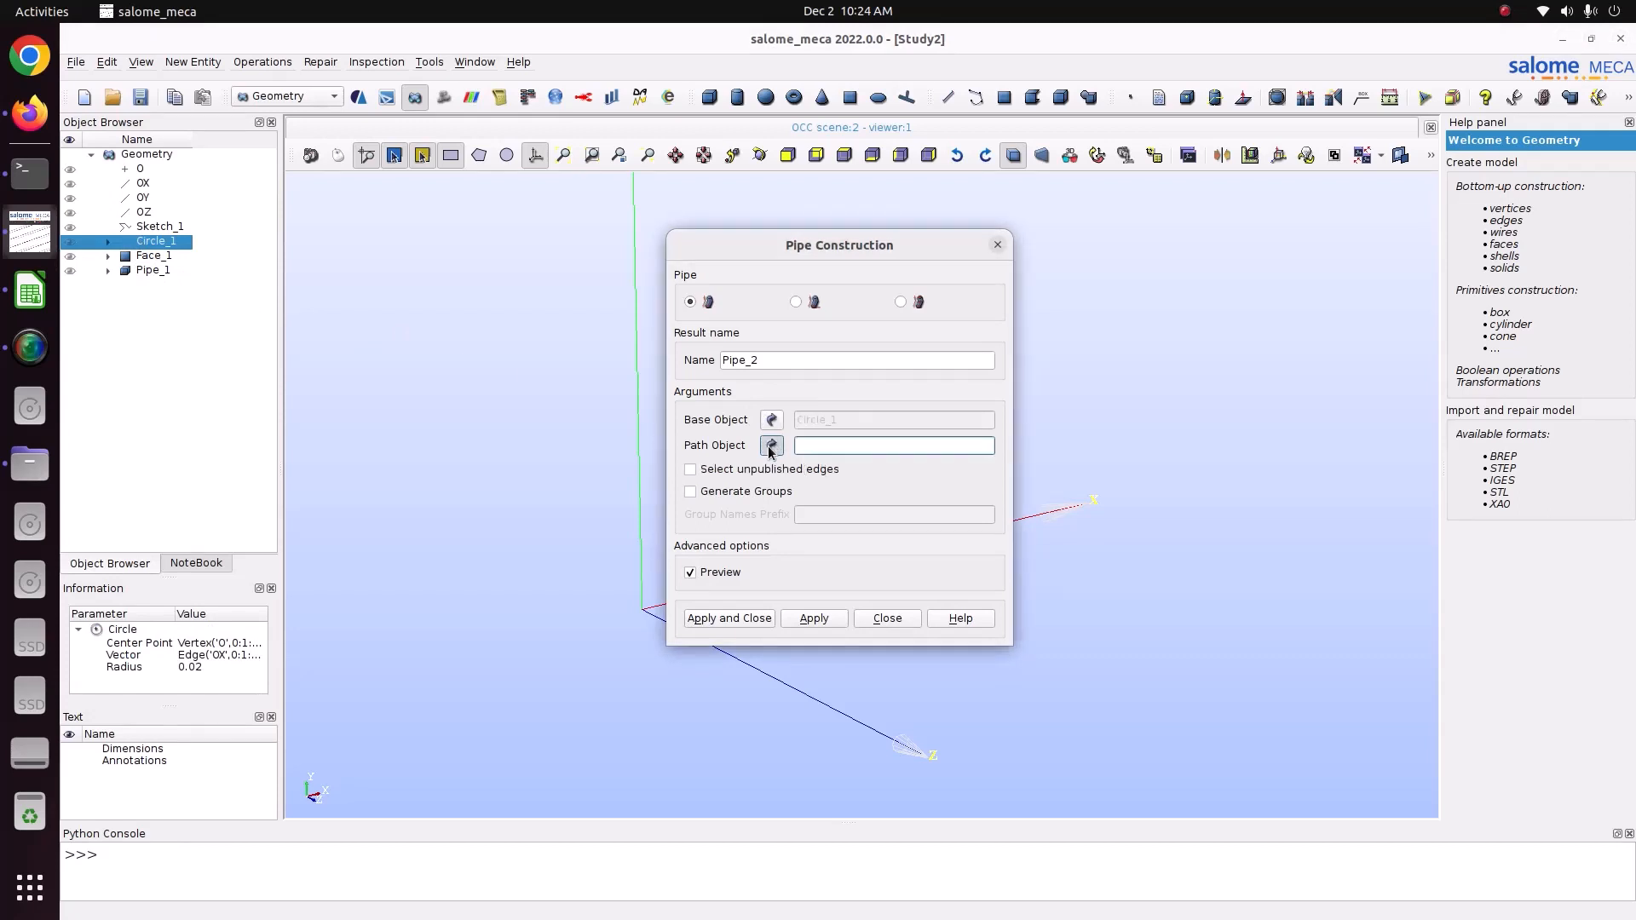
pyautogui.click(158, 227)
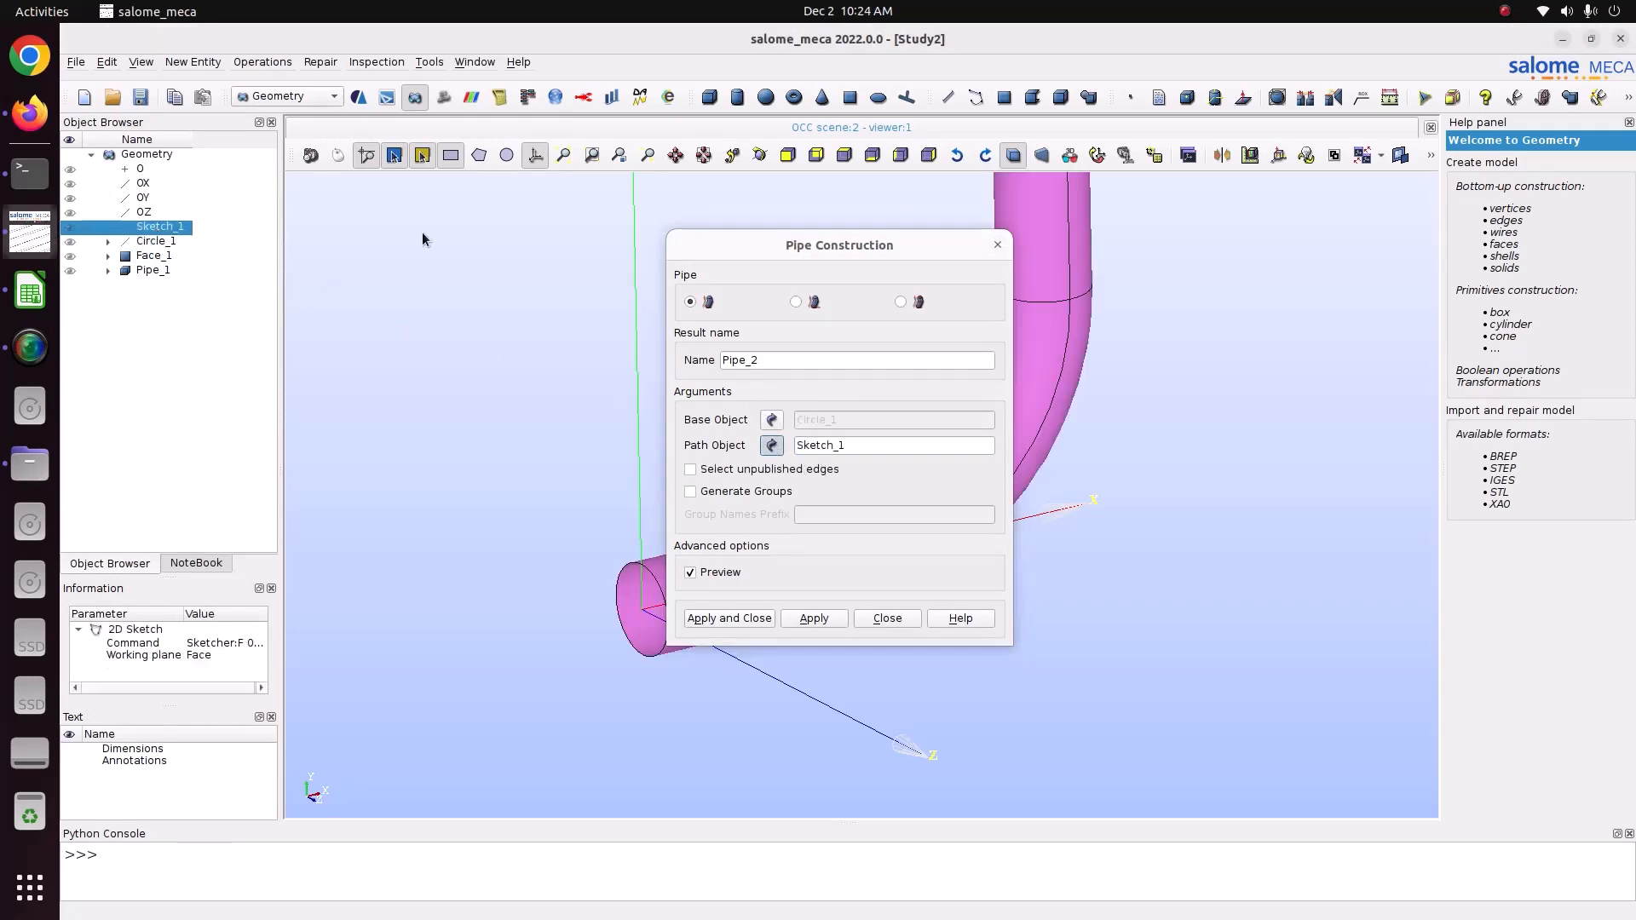
# Create the pipe from the circle after checking its preview up close, and inspect the whole result from an oblique angle
pyautogui.moveTo(960, 248); pyautogui.dragTo(382, 244)
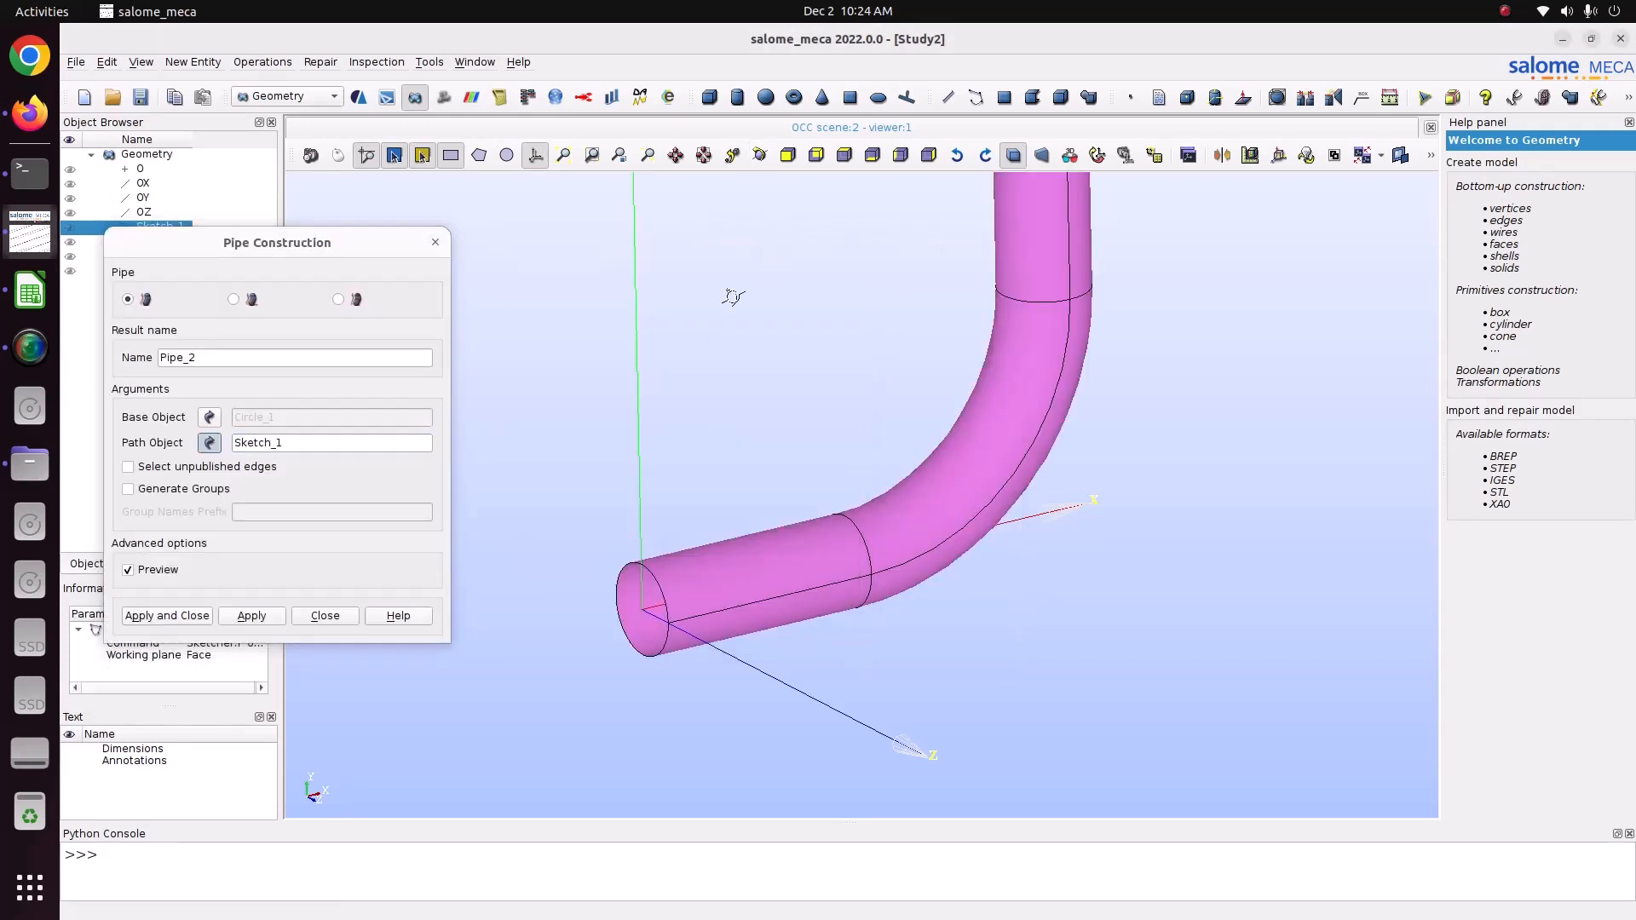
pyautogui.keyDown('ctrl'); pyautogui.moveTo(730, 295); pyautogui.dragTo(1014, 354, button='right'); pyautogui.keyUp('ctrl')
pyautogui.scroll(5, 799, 537)
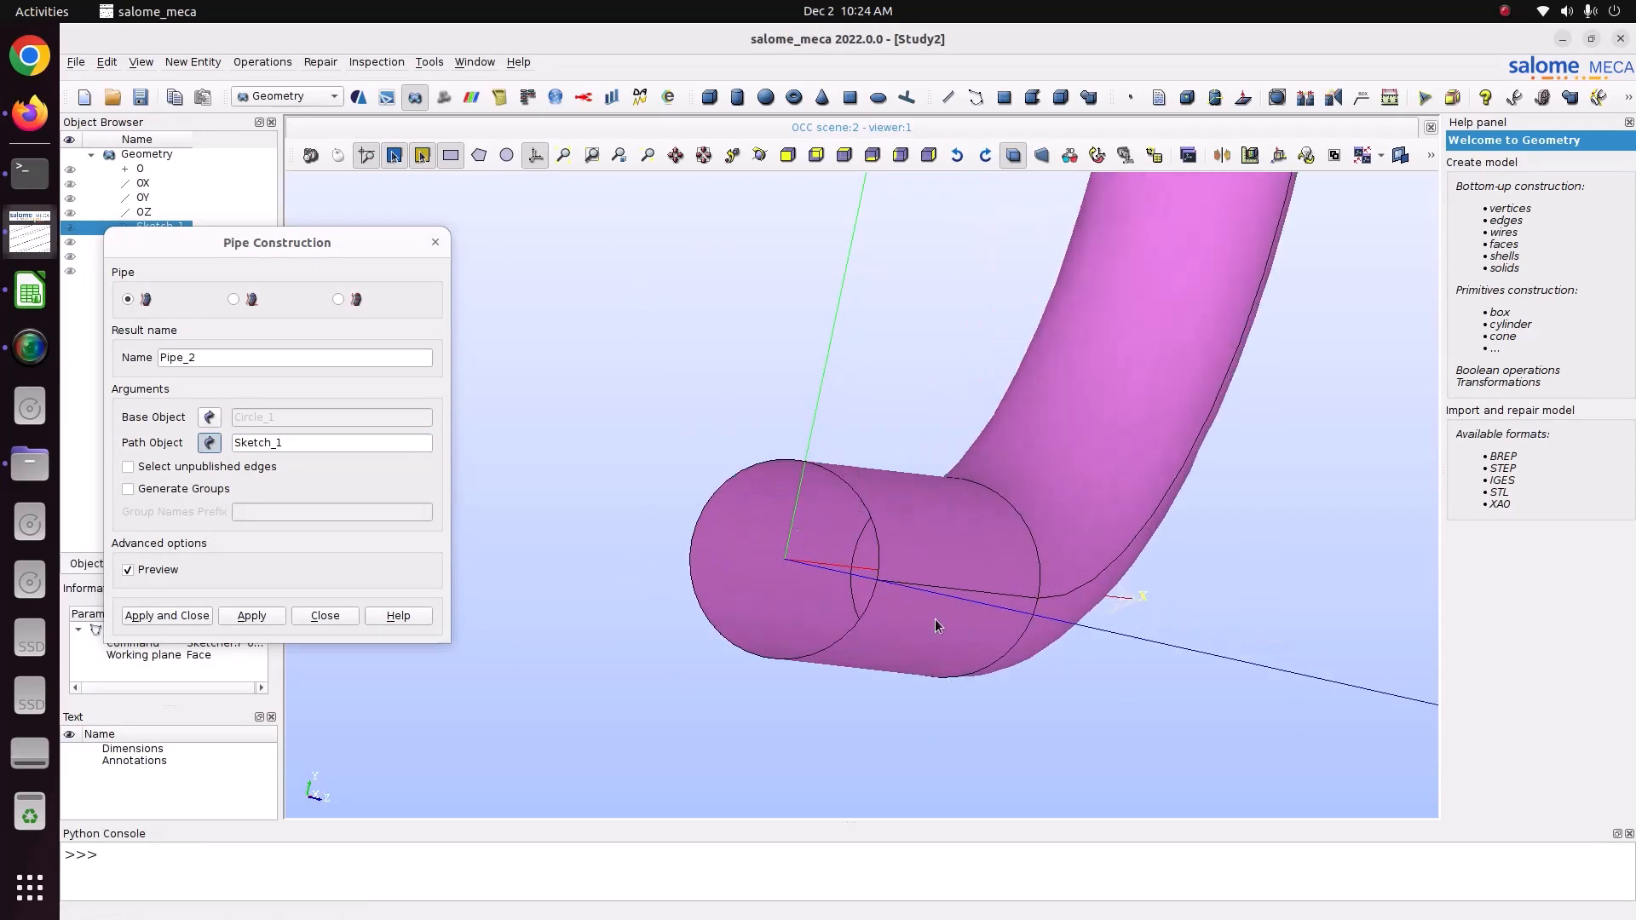
pyautogui.click(760, 155)
pyautogui.moveTo(852, 322); pyautogui.dragTo(671, 516)
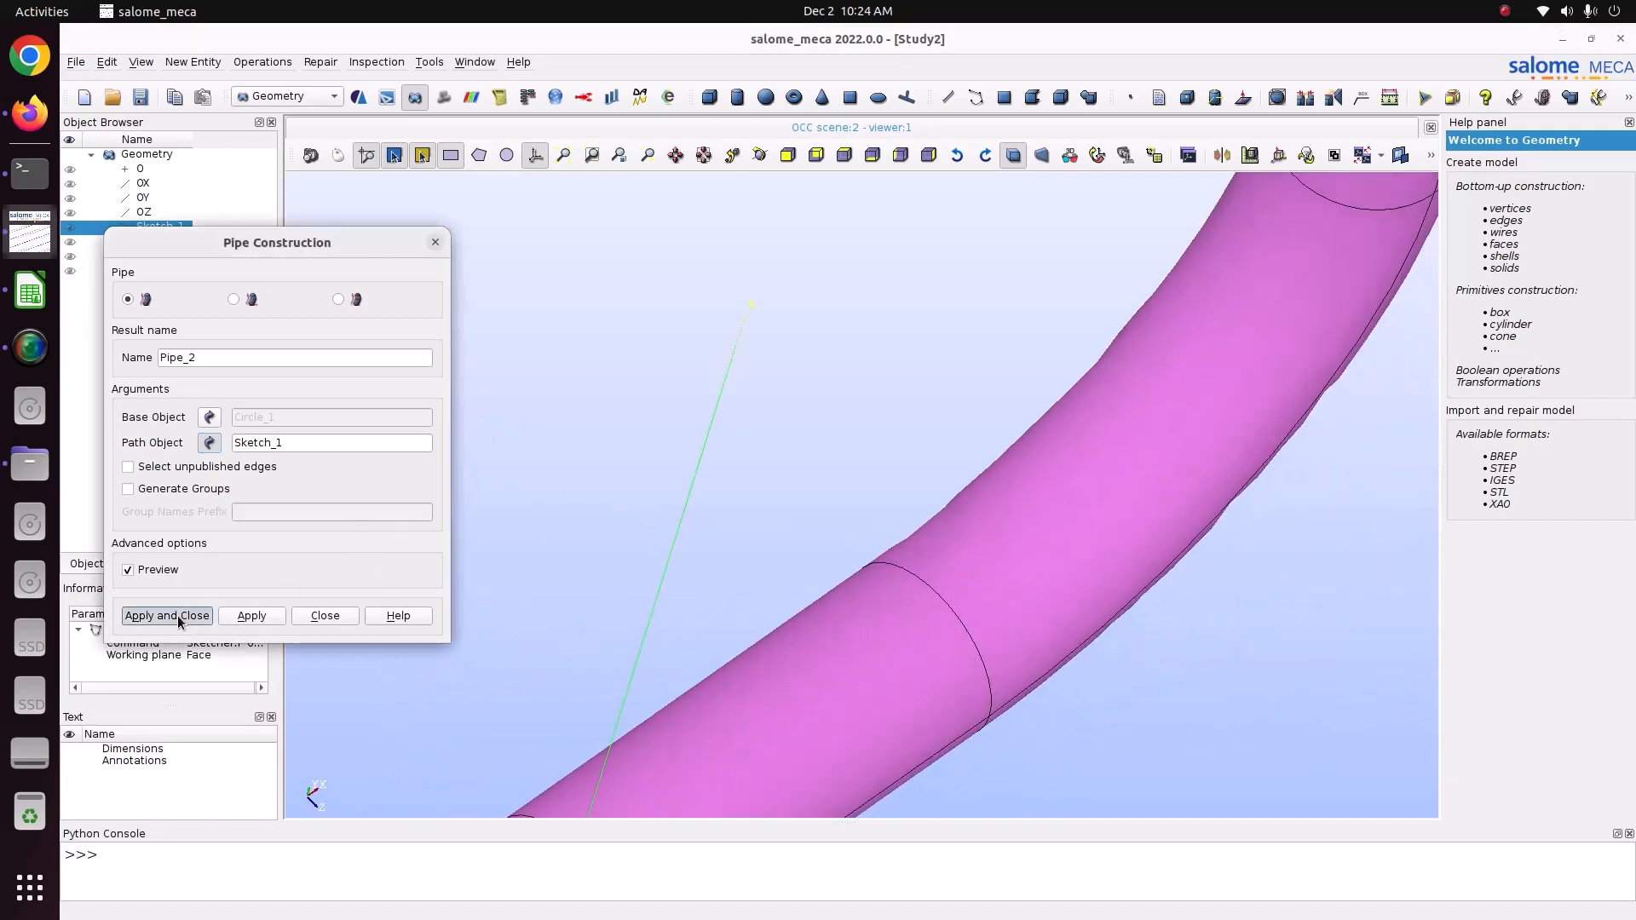
pyautogui.click(177, 615)
pyautogui.click(759, 155)
pyautogui.moveTo(733, 411); pyautogui.dragTo(818, 427)
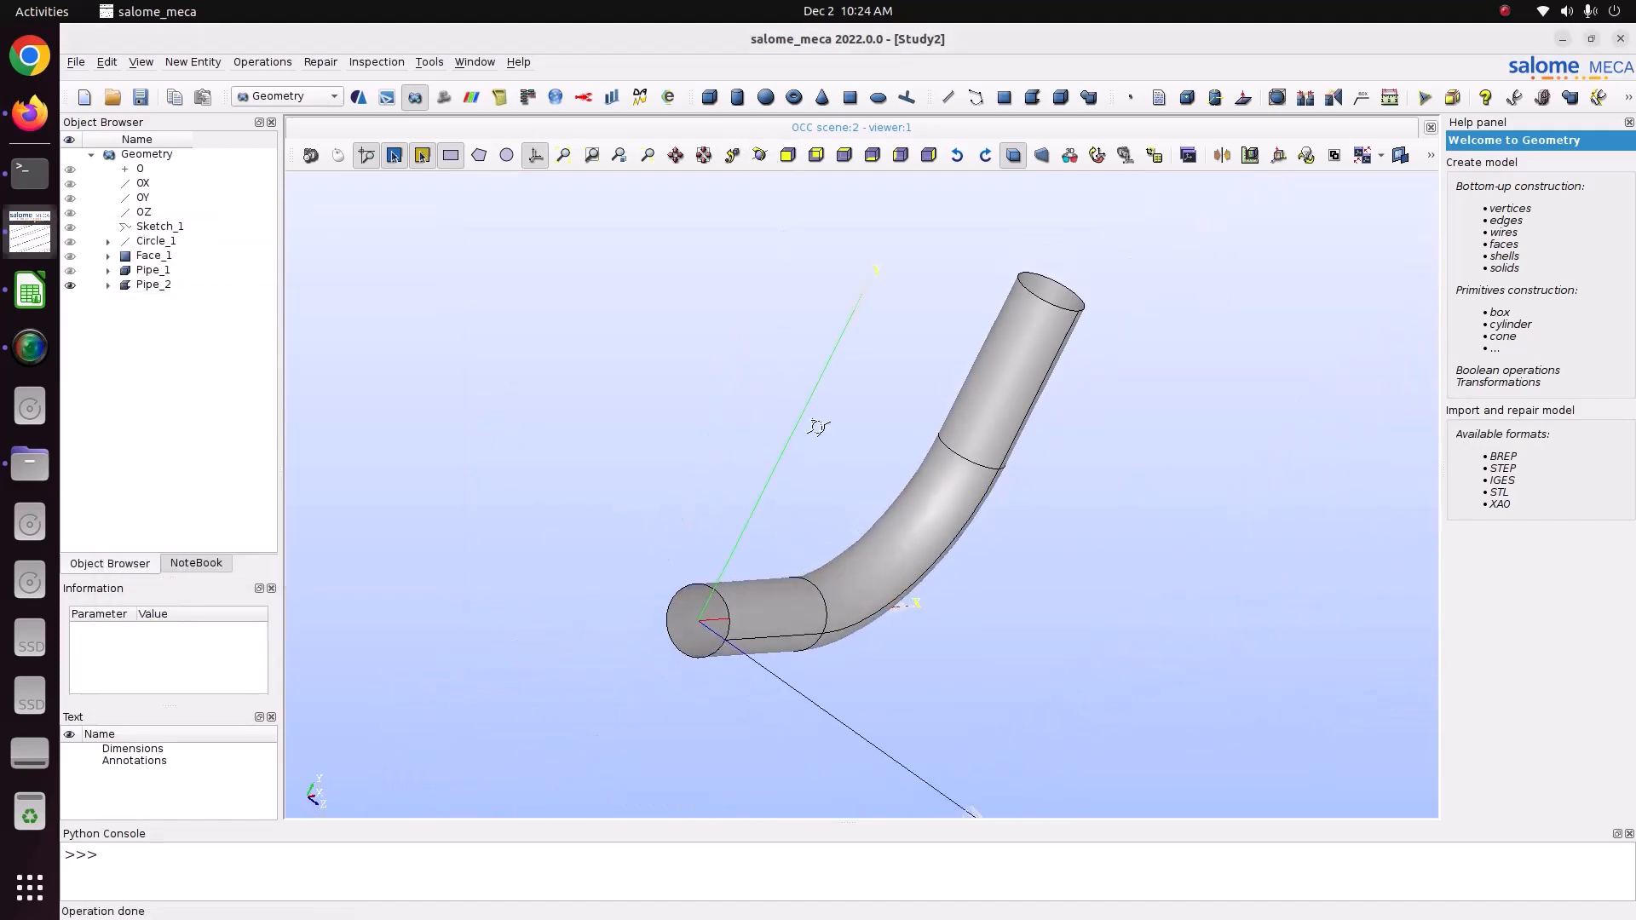
pyautogui.scroll(5, 741, 624)
pyautogui.scroll(-6, 740, 623)
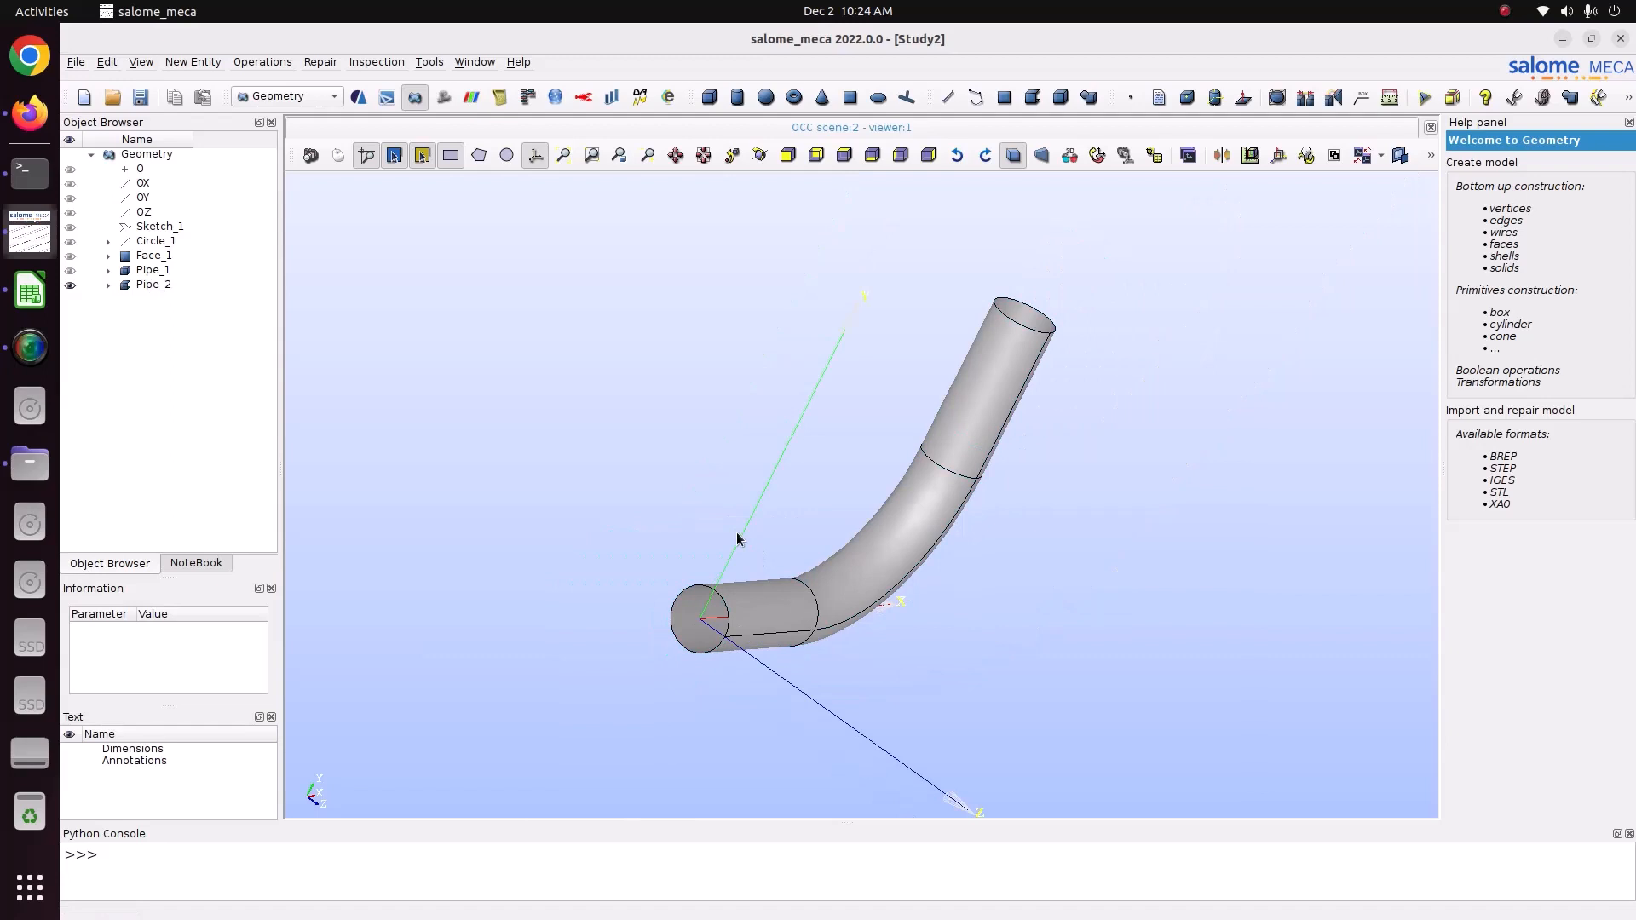